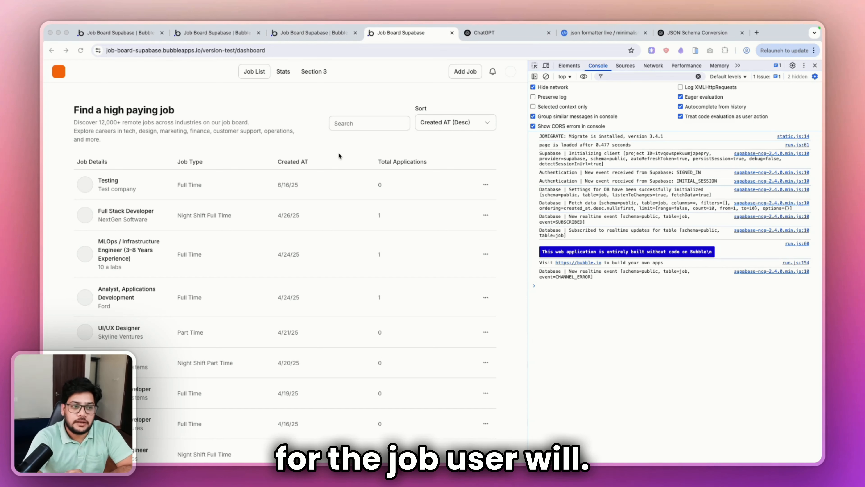
Open the details of the Full Stack Developer job and review its description and file upload area
left_click(322, 215)
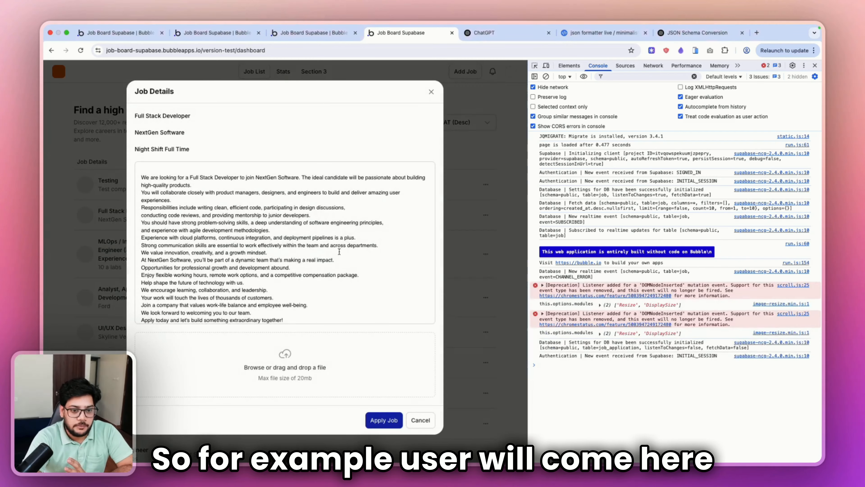
scroll(326, 304, "down", 1)
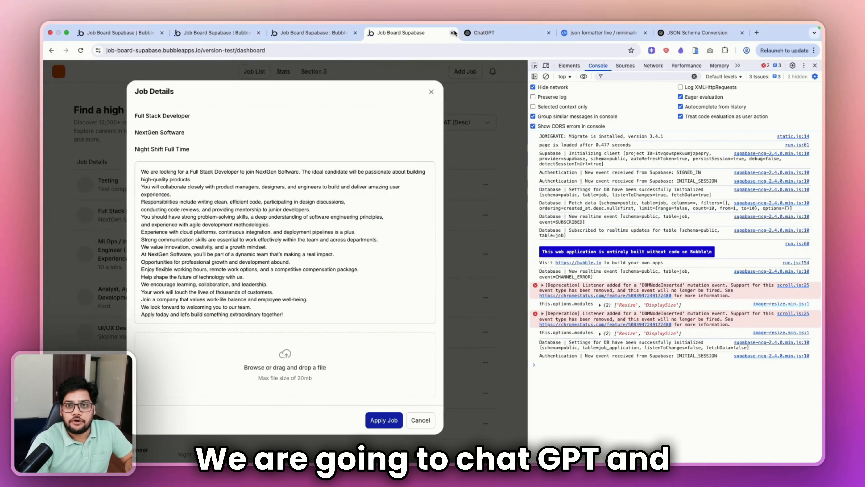
Switch to ChatGPT and begin a prompt with "Write edge function that take resume_text"
left_click(488, 33)
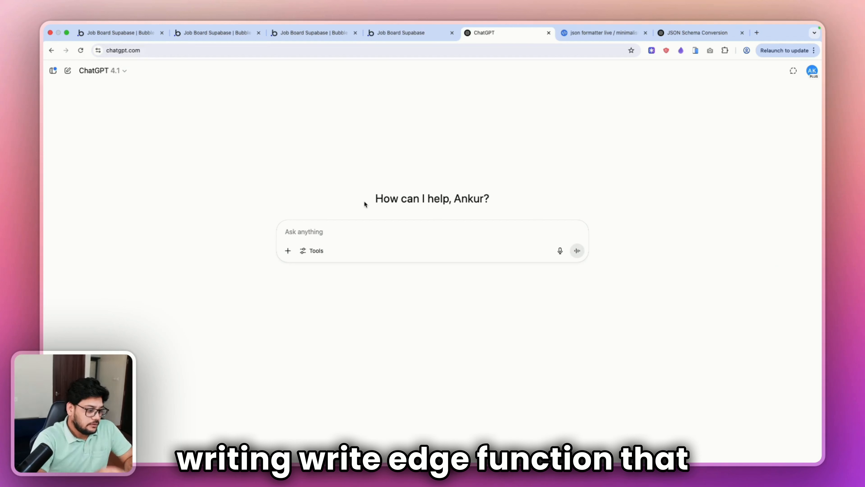
type("Writ e")
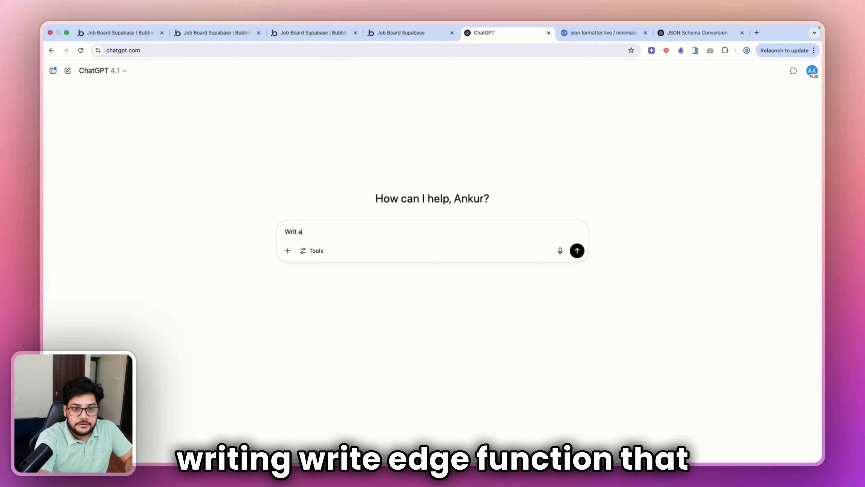
key("BackSpace")
key("BackSpace")
type("e edu")
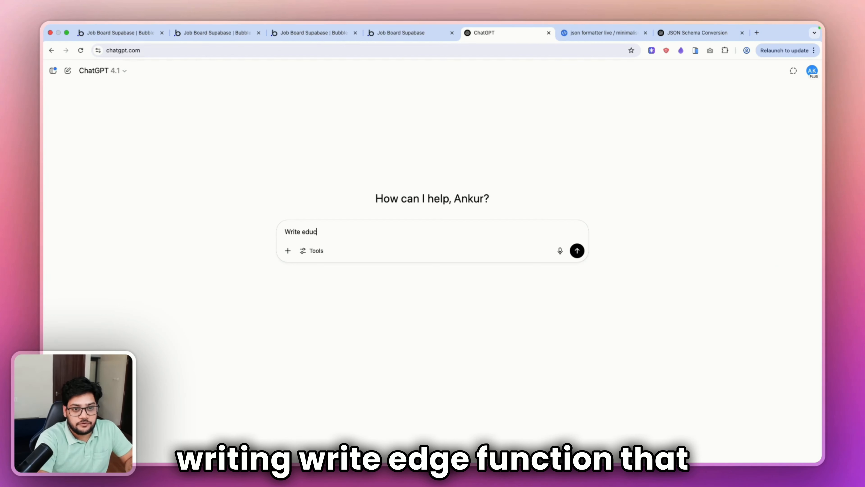
key("BackSpace")
type("ge tfuc")
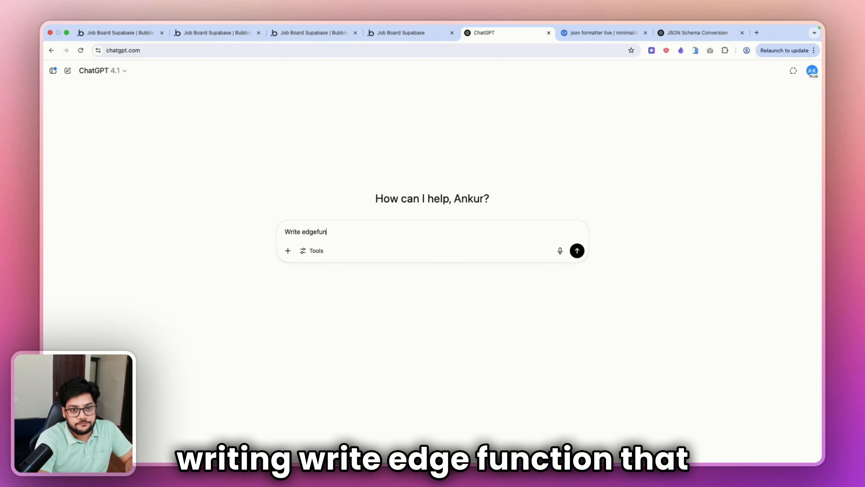
key("BackSpace")
key("BackSpace")
key("BackSpace")
type("fuc")
key("BackSpace")
type("nction")
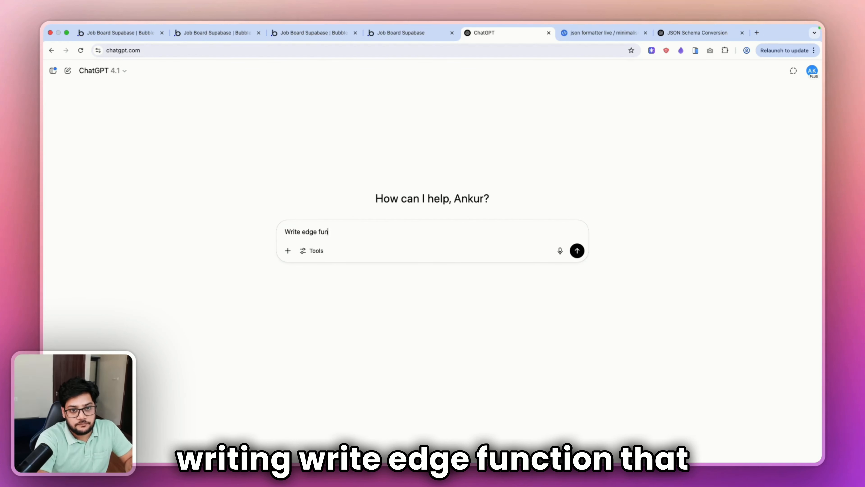
type(" that take u")
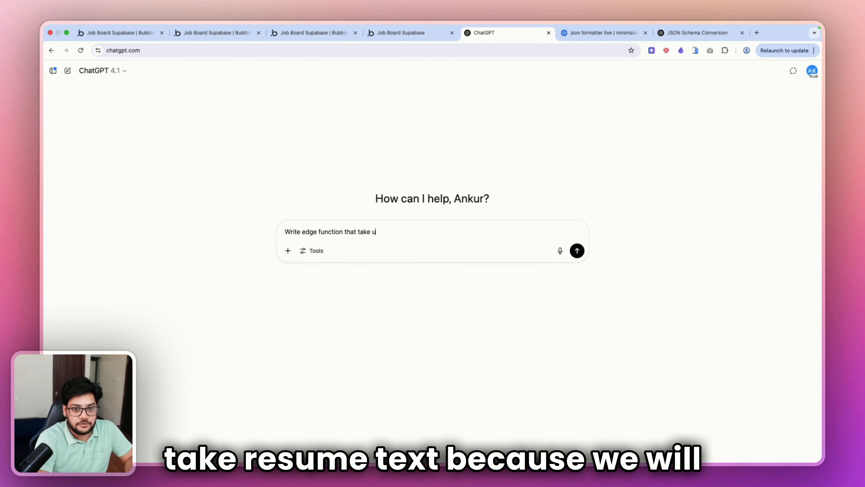
key("BackSpace")
type("re")
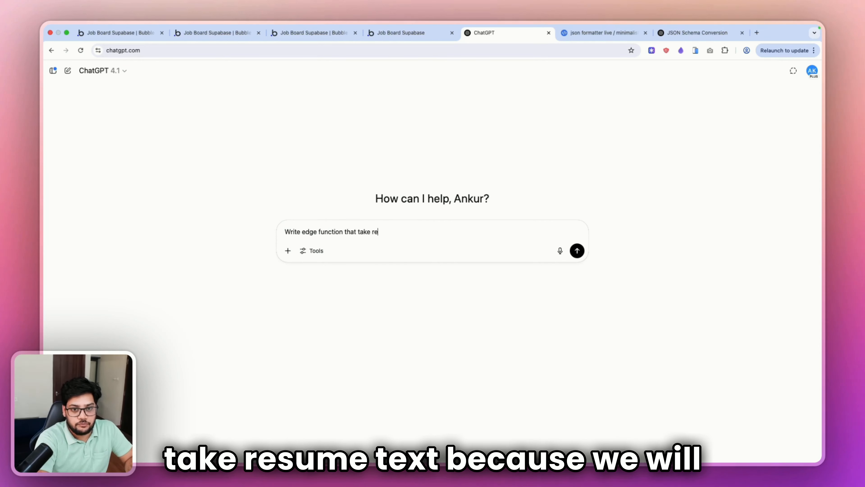
type("sume_text an")
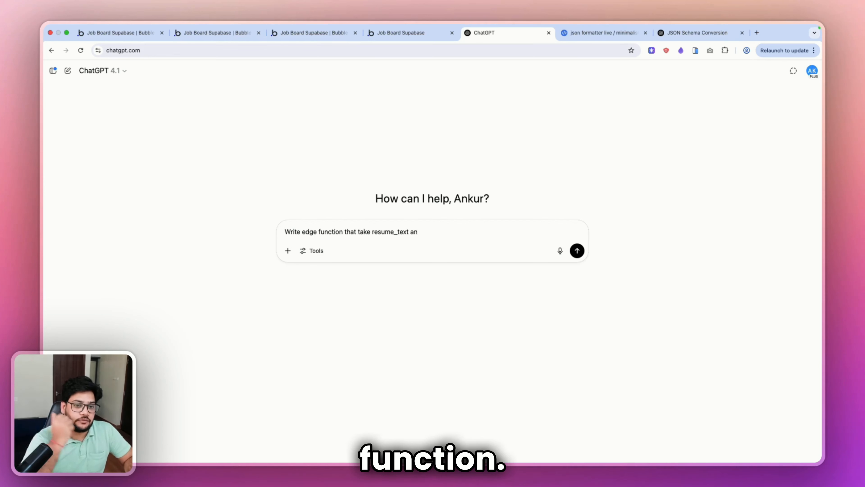
key("BackSpace")
key("BackSpace")
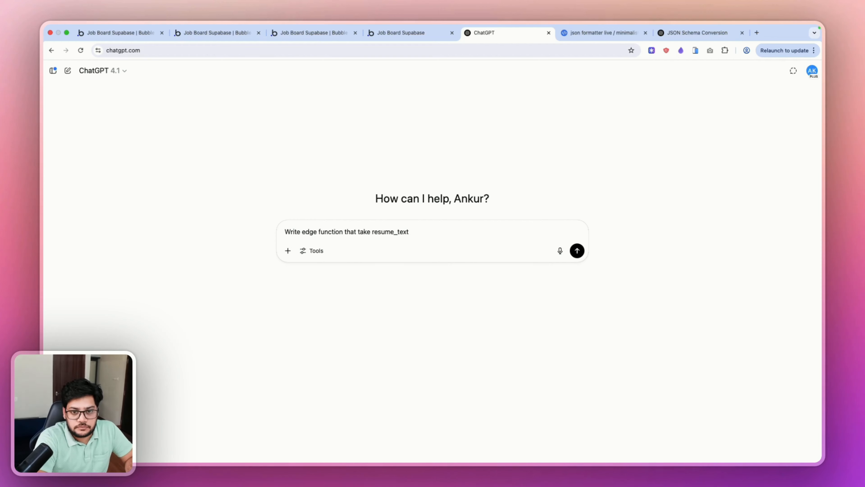
type("and user_id ")
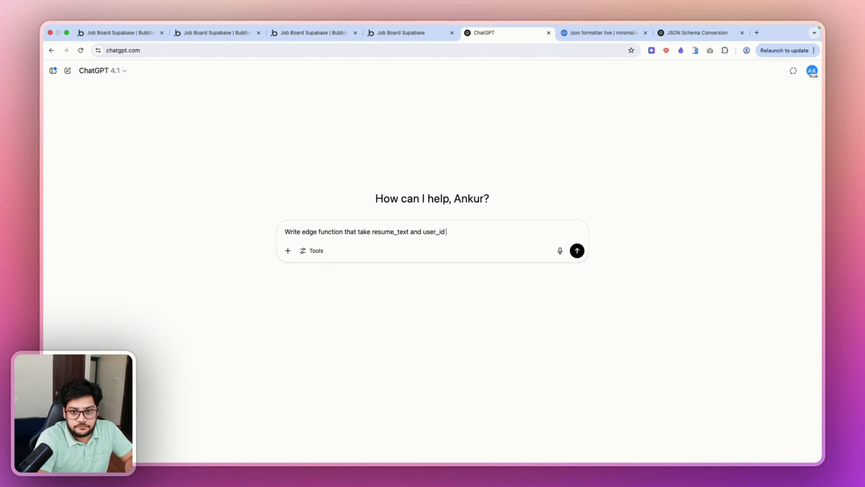
type("and")
key("BackSpace")
key("BackSpace")
key("BackSpace")
key("BackSpace")
key("BackSpace")
key("BackSpace")
key("BackSpace")
key("BackSpace")
key("BackSpace")
key("BackSpace")
key("BackSpace")
key("BackSpace")
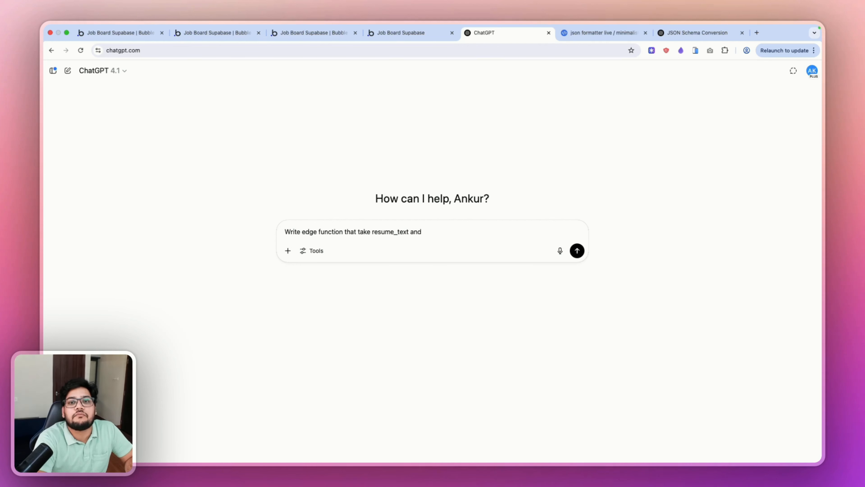
key("BackSpace")
key("BackSpace")
key("BackSpace")
key("BackSpace")
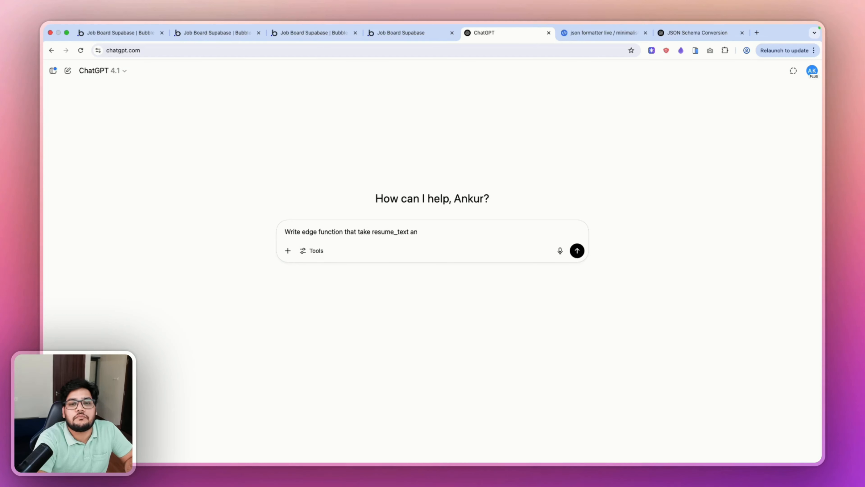
Continue the prompt with "and then call the following api to fetch the education details from the resume-" and start a new paragraph
type("and convert")
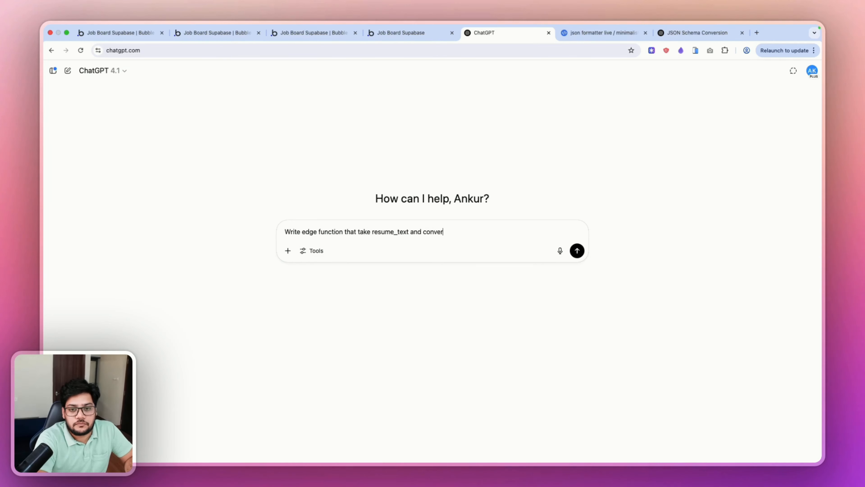
key("BackSpace")
key("BackSpace")
key("BackSpace")
key("BackSpace")
key("BackSpace")
key("BackSpace")
key("BackSpace")
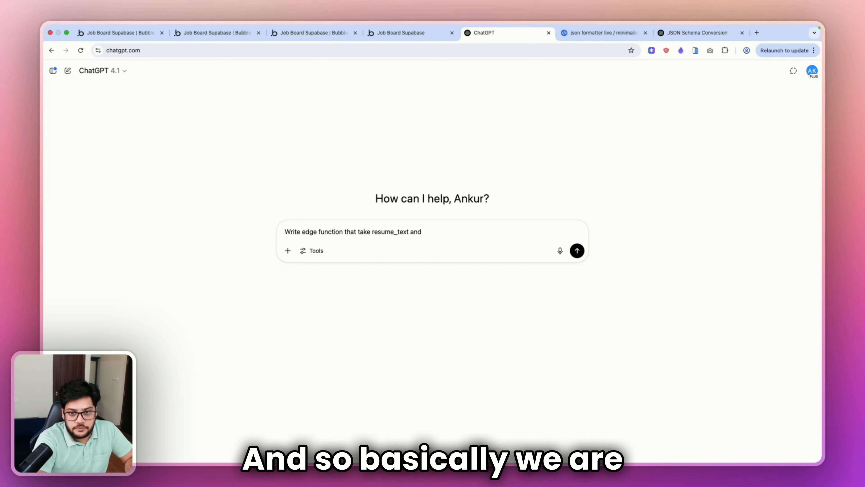
type("then")
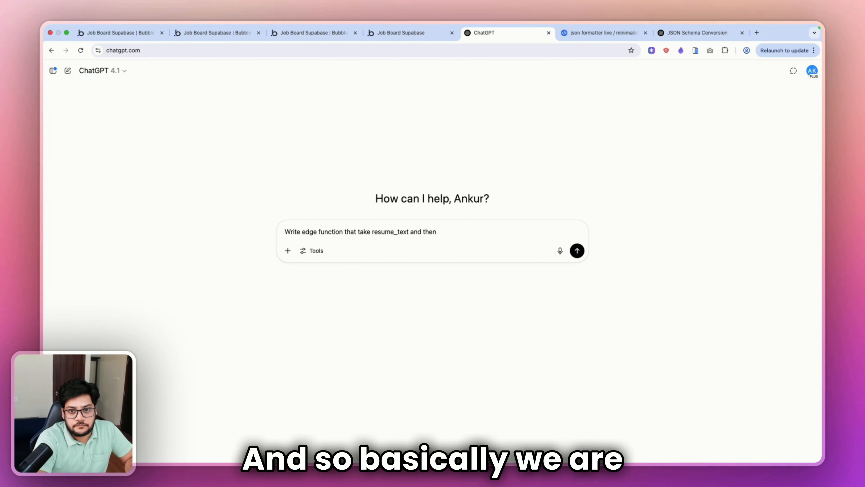
type(" call the foll")
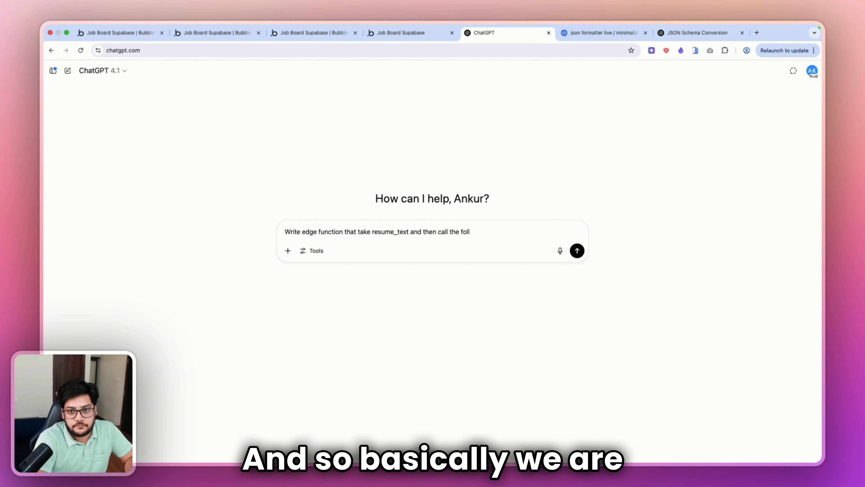
type("pwi")
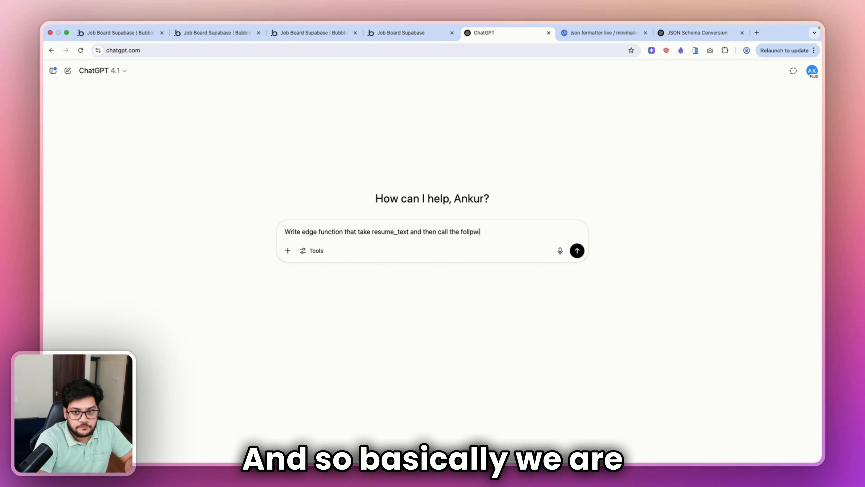
key("BackSpace")
key("BackSpace")
key("BackSpace")
type("owing ")
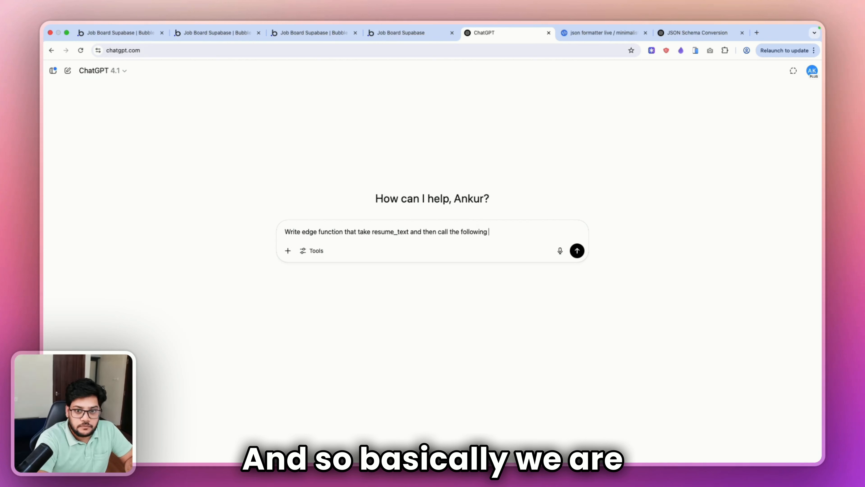
type("api to fetch th")
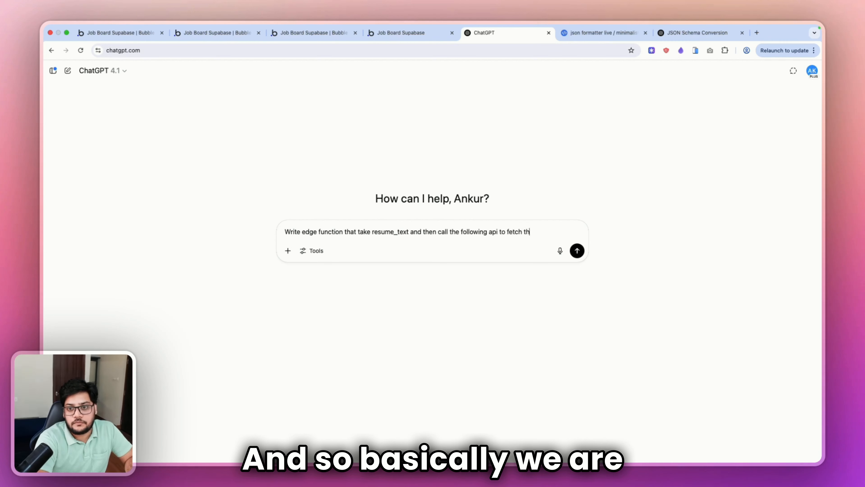
type("e ")
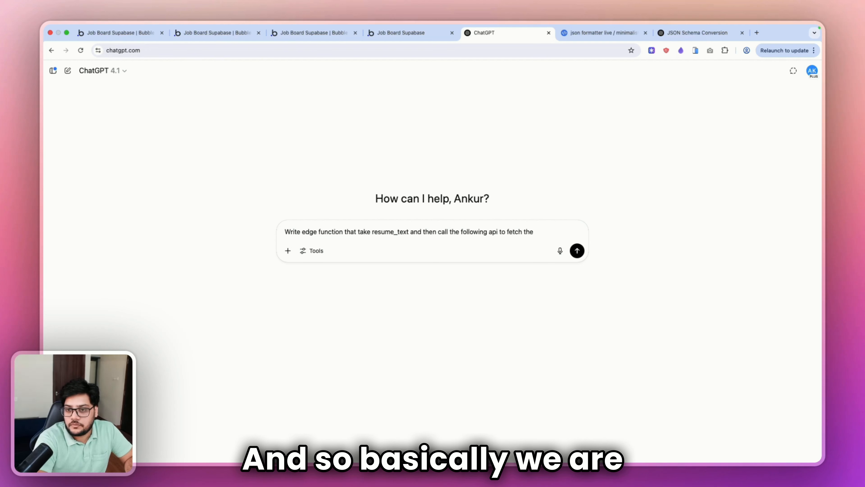
type("r")
key("BackSpace")
type("ed")
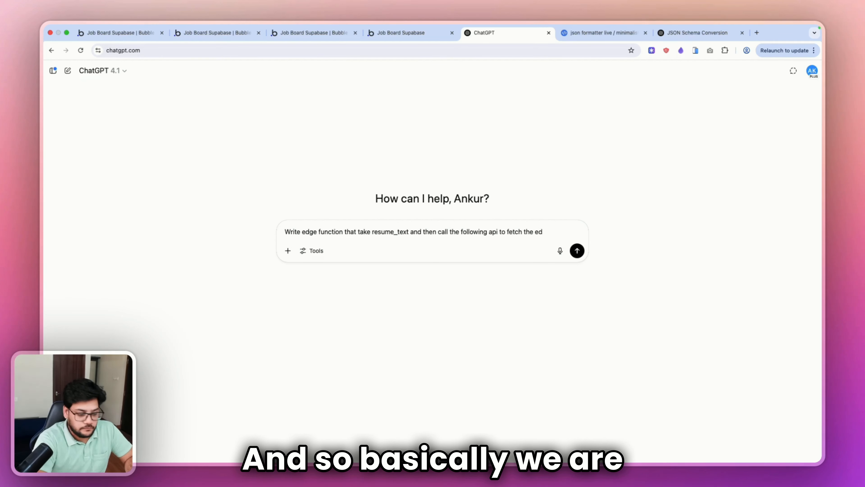
type("ucation detail")
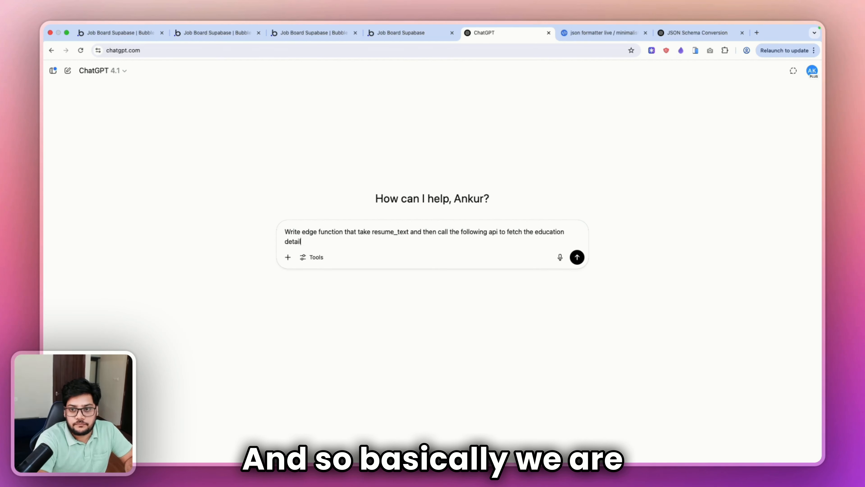
type("s from the resum")
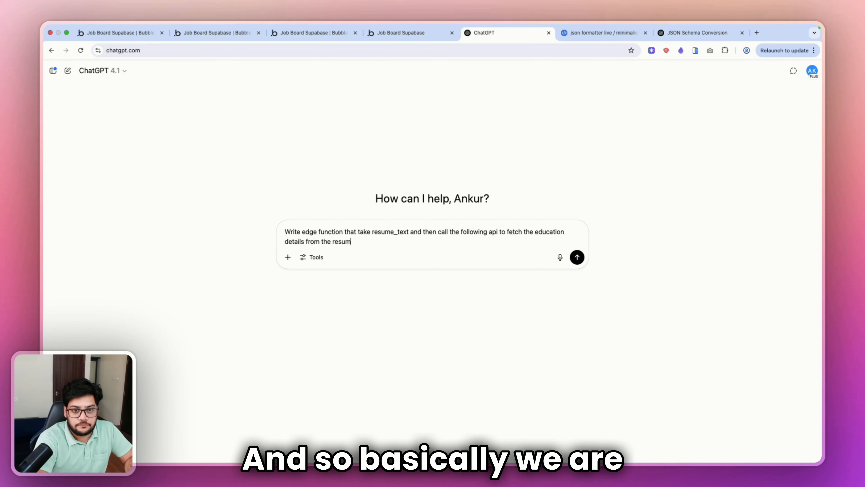
type("e:-")
key("shift+Return")
key("shift+Return")
Copy the cURL snippet of the Fetch education request in Postman, including its API key, and paste it into the ChatGPT prompt
key("ctrl+Right")
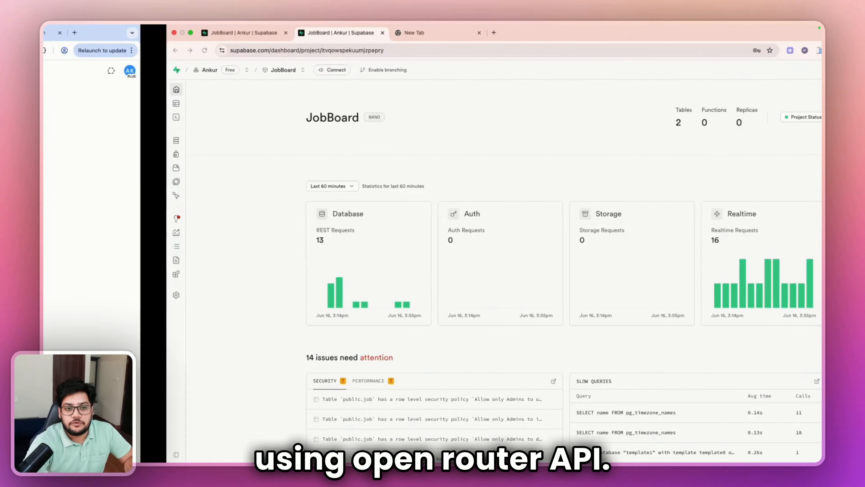
key("ctrl+Right")
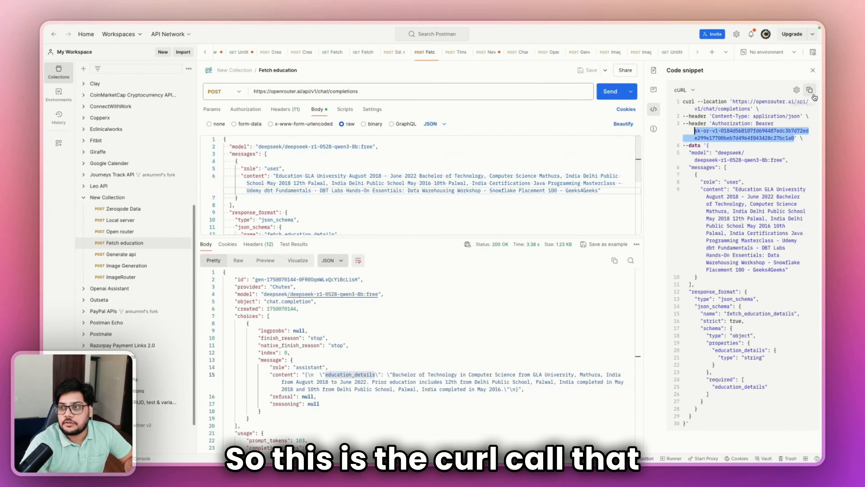
left_click(813, 95)
key("ctrl+Left")
key("ctrl+Left")
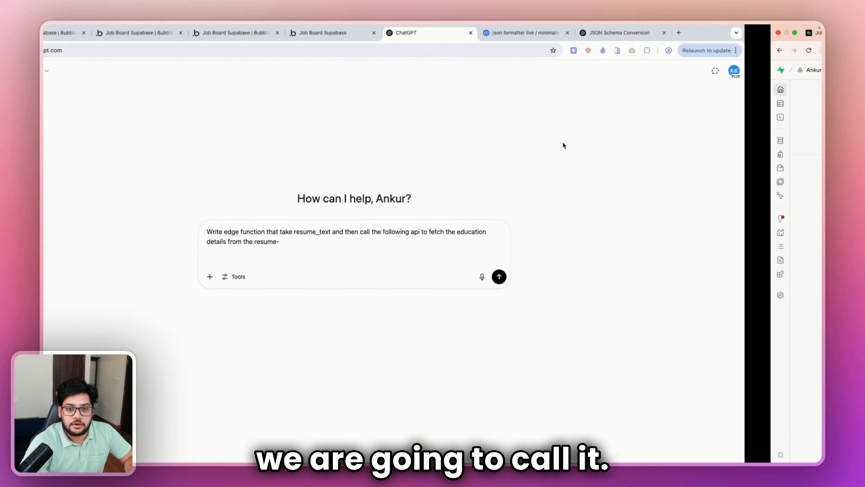
key("super+v")
scroll(381, 243, "down", 7)
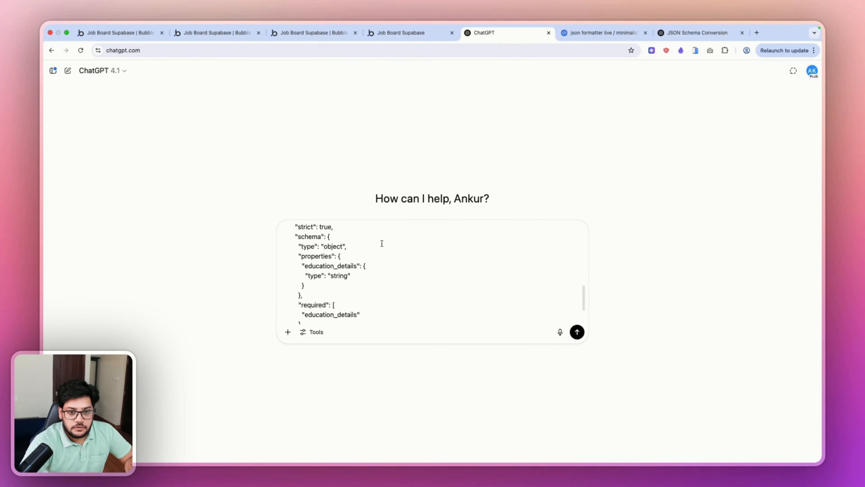
Add the line "it send the response like this-" below the pasted cURL call in the prompt
scroll(381, 243, "down", 3)
key("Return")
key("Return")
type("it")
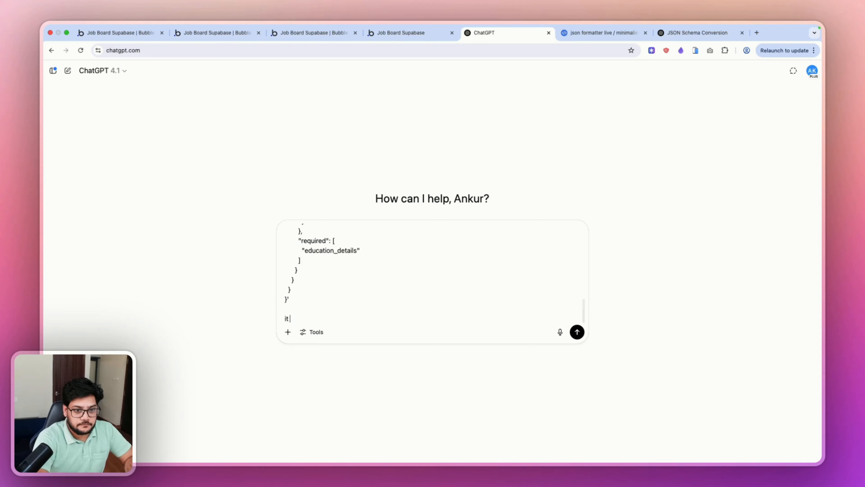
type(" send the respon")
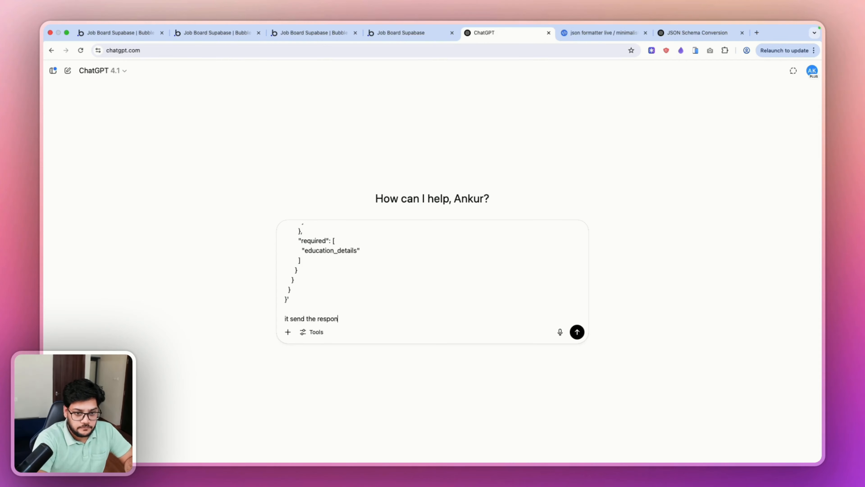
type("se like this-")
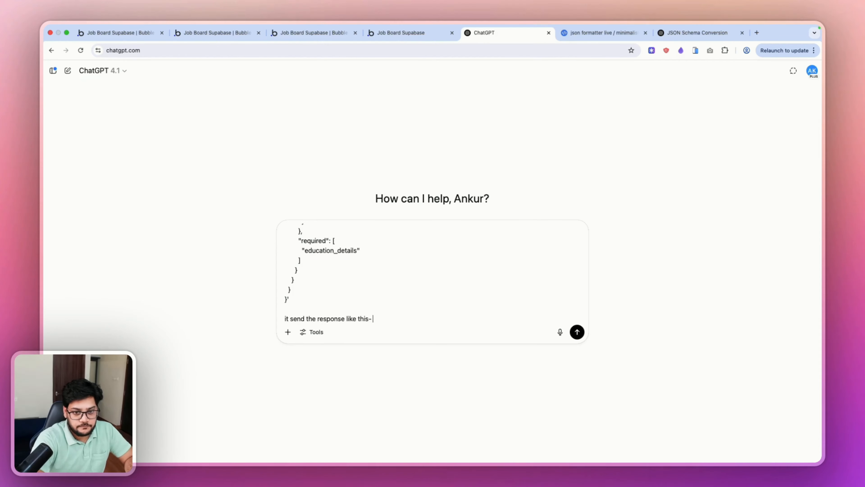
Copy the whole JSON response of the Fetch education request in Postman and paste it at the end of the ChatGPT prompt
key("ctrl+Right")
key("ctrl+Right")
left_click(287, 323)
key("super+a")
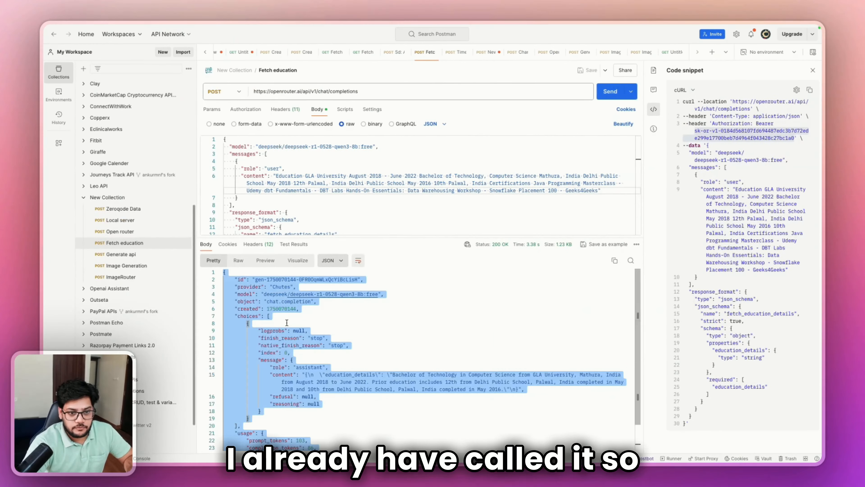
key("ctrl+Left")
key("ctrl+Left")
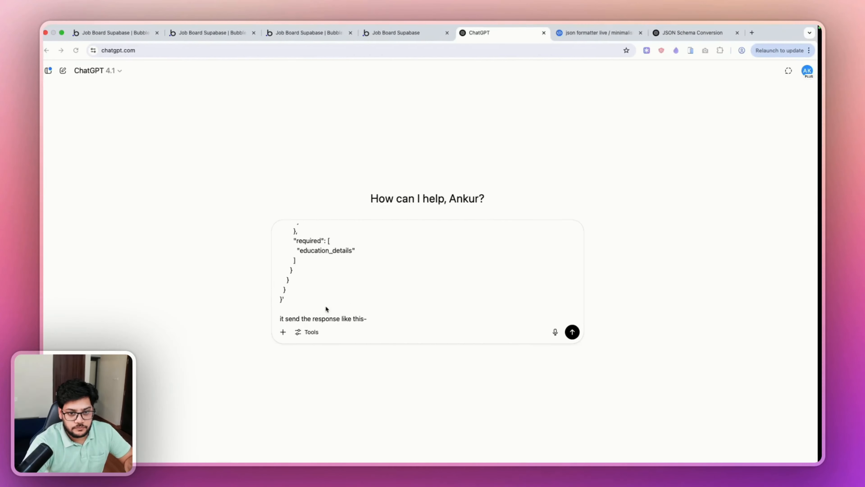
key("shift+Return")
key("shift+Return")
key("super+v")
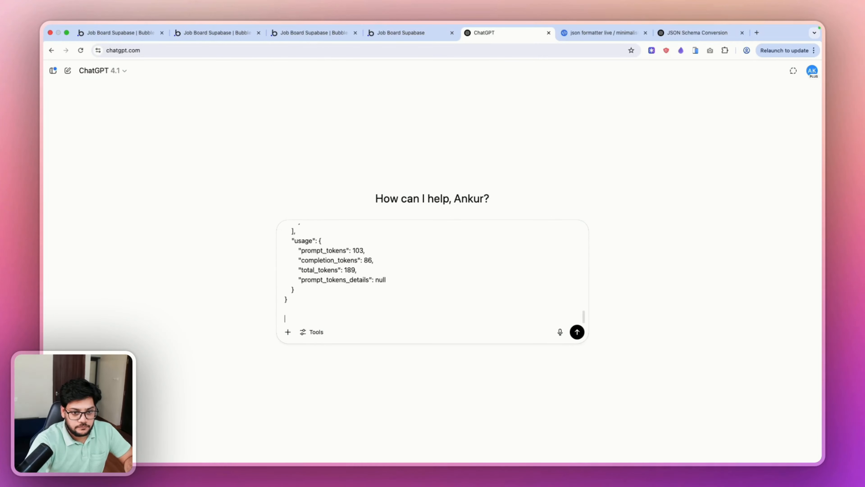
Add the line "fetch content data and then parse into the json and fetch education_details" to the prompt, checking the key name in Postman's response
type("fetch conte")
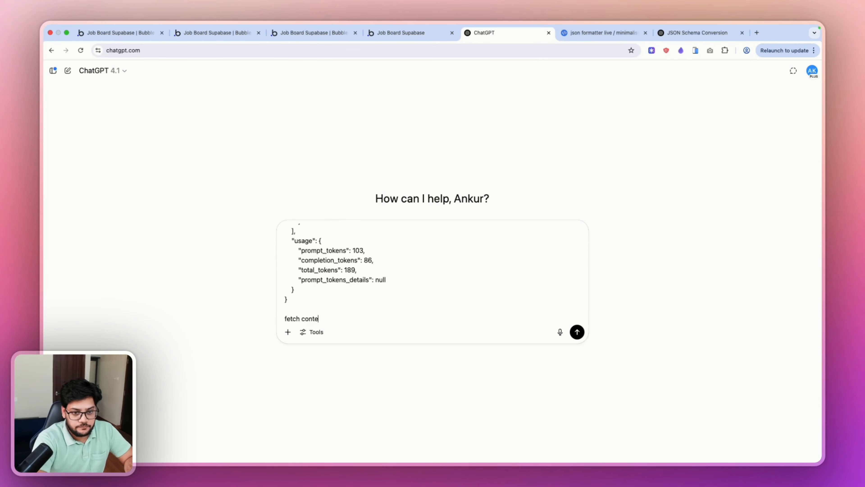
type("nt data and the")
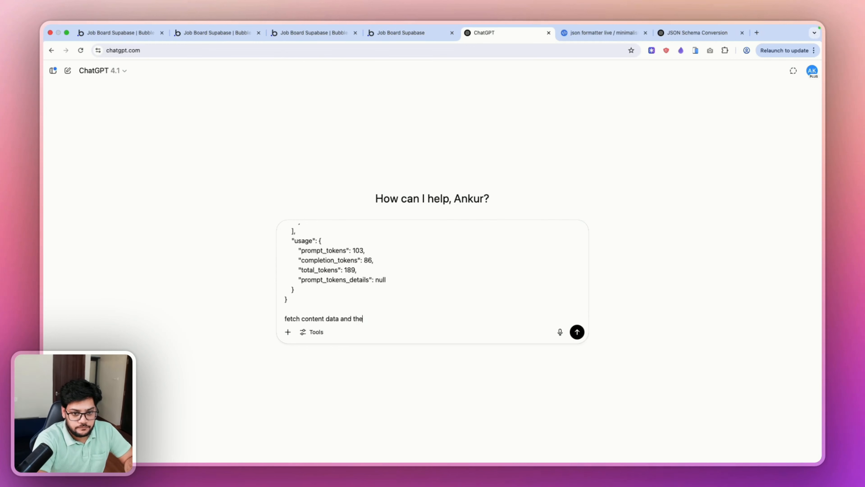
type("n parse into")
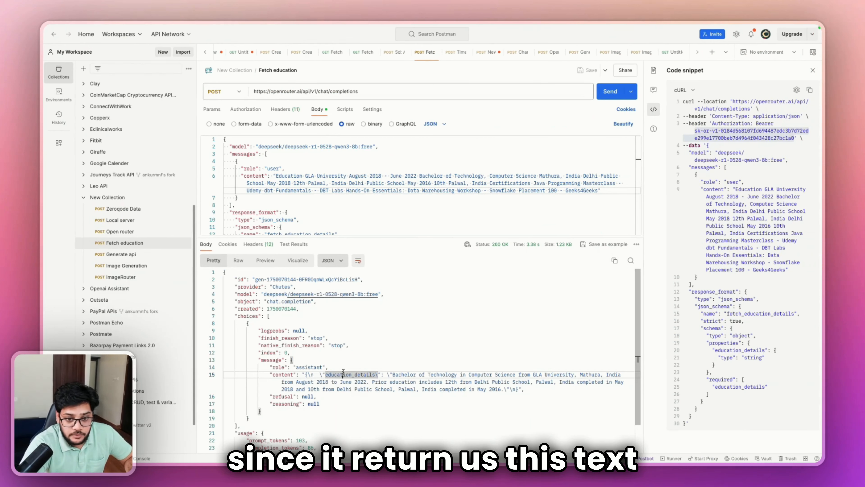
double_click(343, 373)
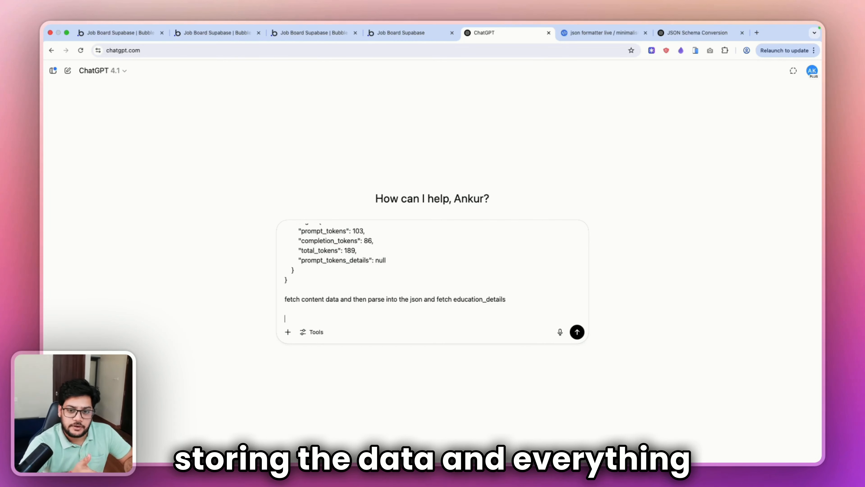
Add the line "and then insert data into the db -" to the prompt, followed by a new line
type("and ")
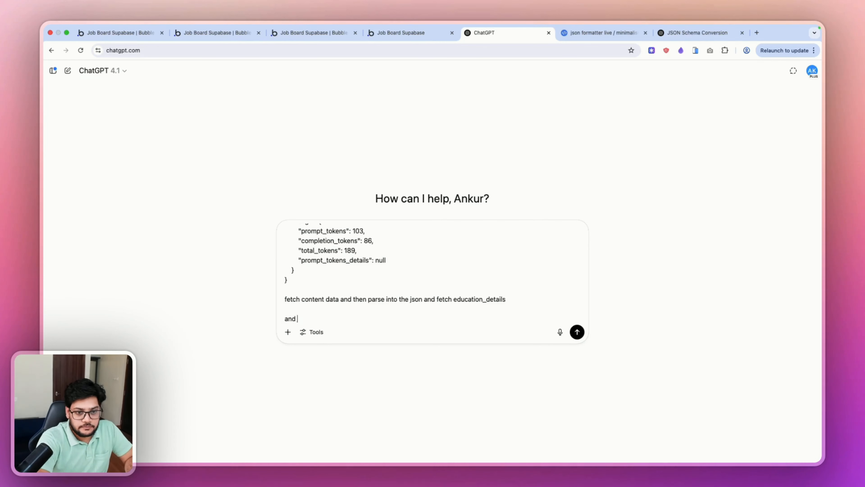
type("then insert ")
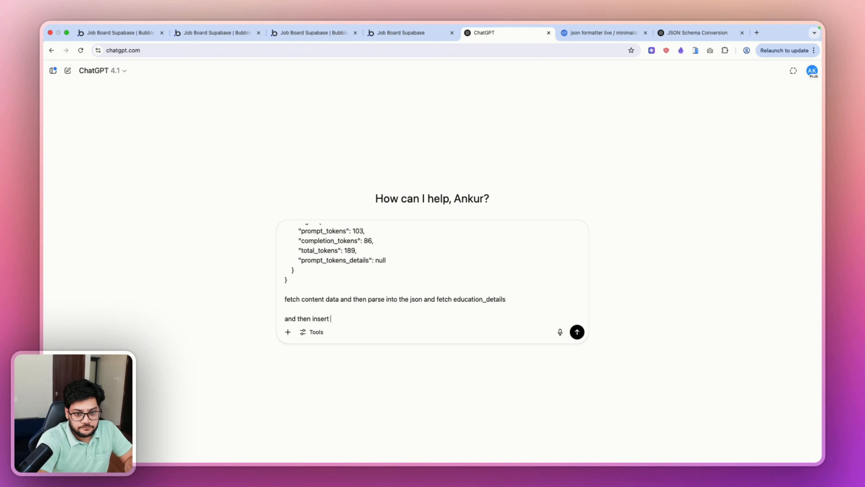
type("data into the api")
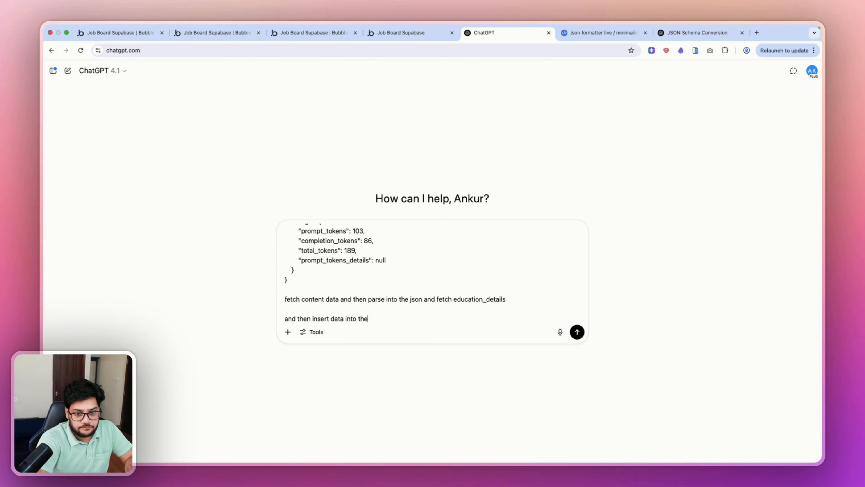
key("BackSpace")
key("BackSpace")
key("BackSpace")
type("db -")
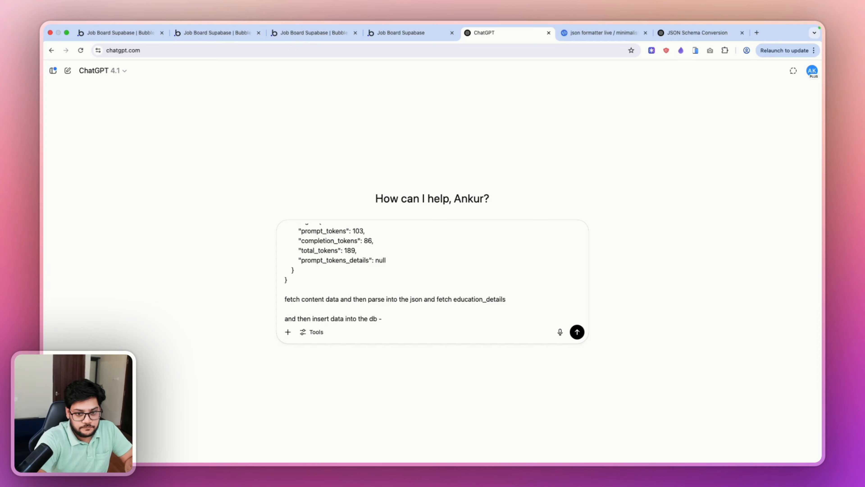
key("shift+Return")
Copy the full SQL definition of the job_application table in Supabase and paste it at the end of the ChatGPT prompt
key("ctrl+Right")
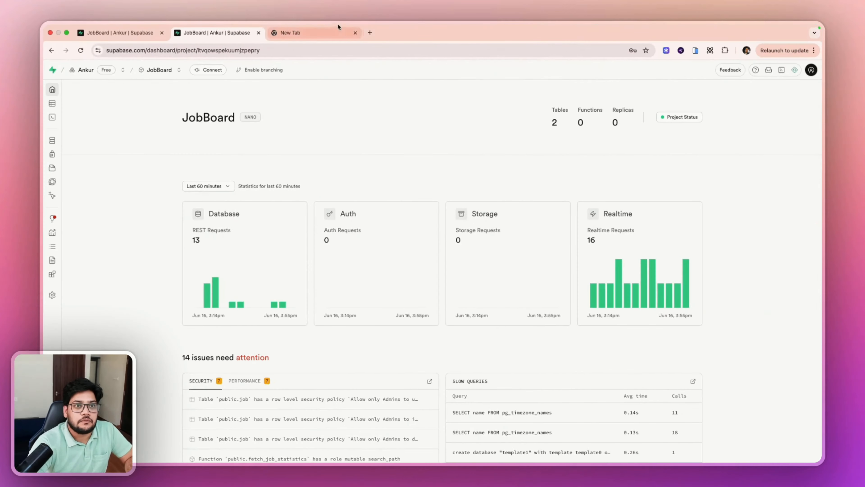
left_click(136, 33)
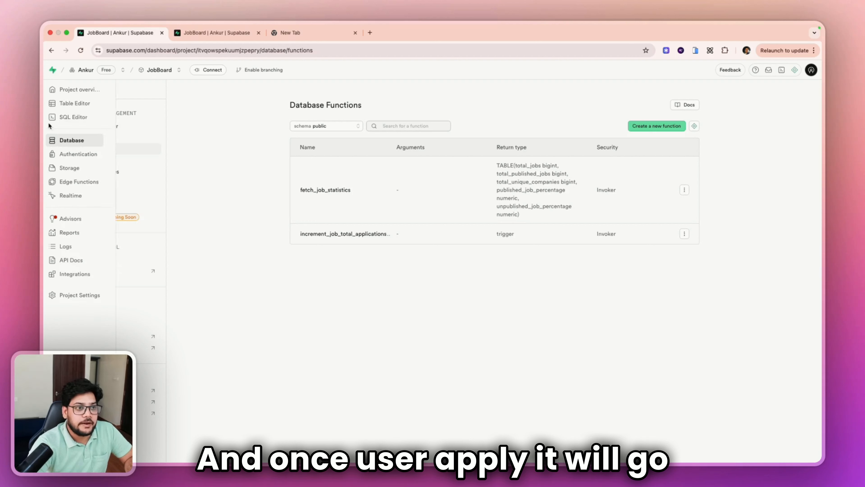
left_click(77, 103)
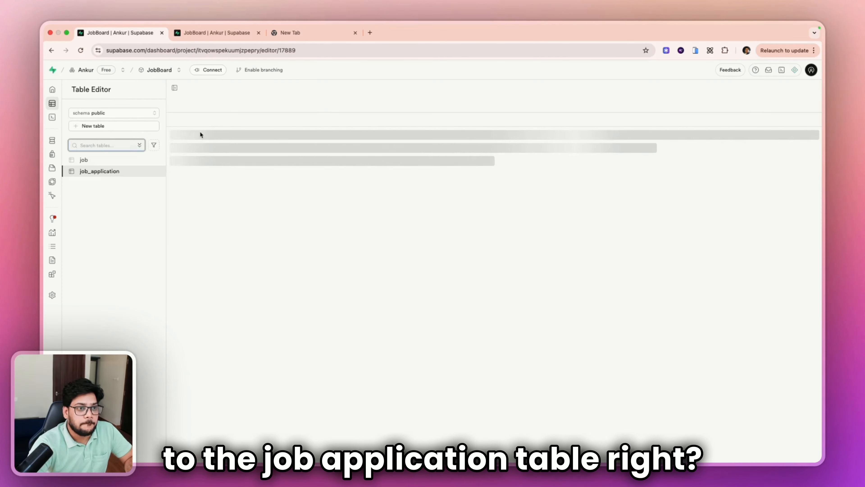
left_click(112, 171)
left_click(803, 456)
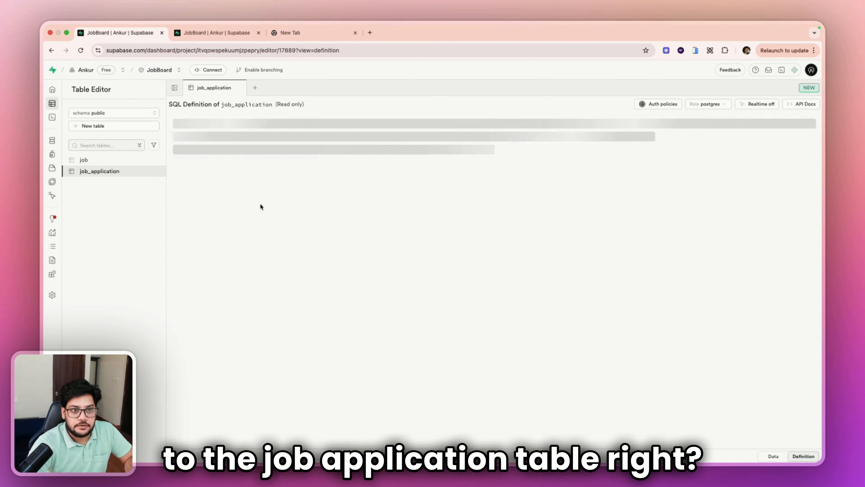
left_click(272, 146)
key("super+a")
key("ctrl+Left")
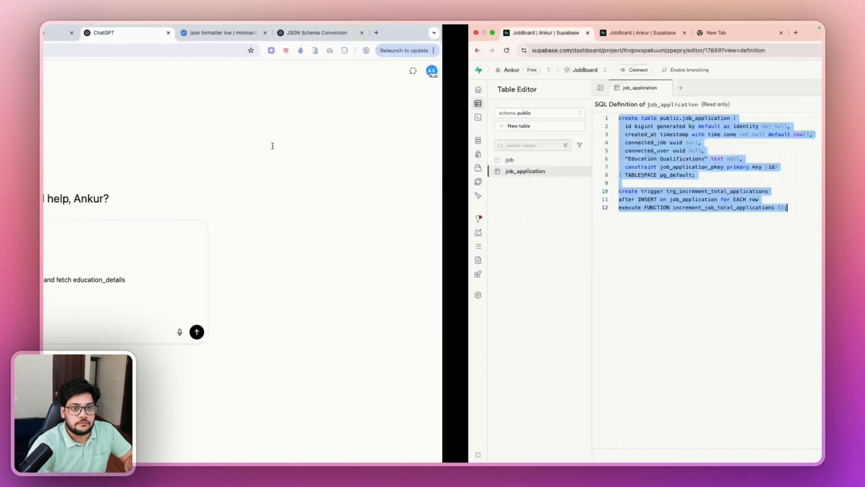
key("super+v")
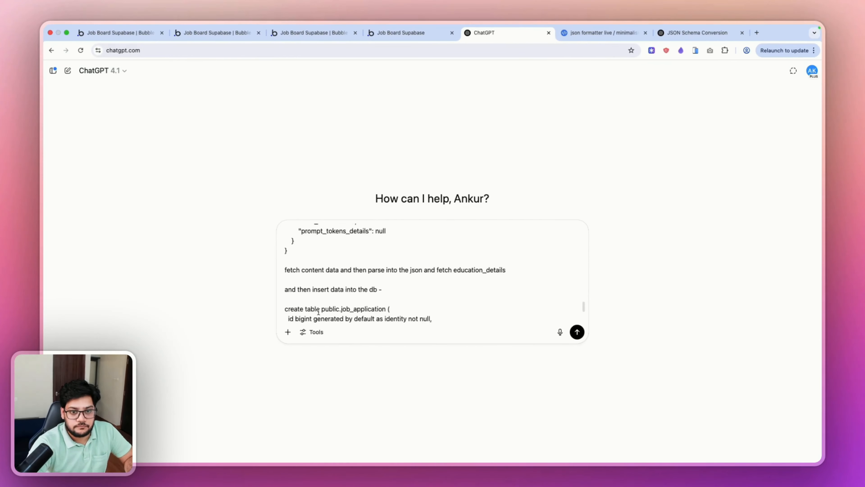
Delete the trg_increment_total_applications trigger statement from the pasted SQL and send the prompt
scroll(319, 312, "down", 2)
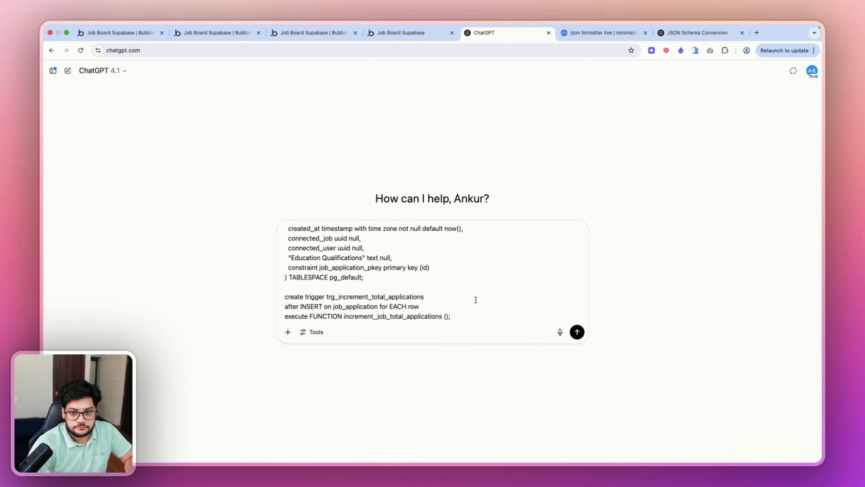
left_click_drag(459, 315, 290, 292)
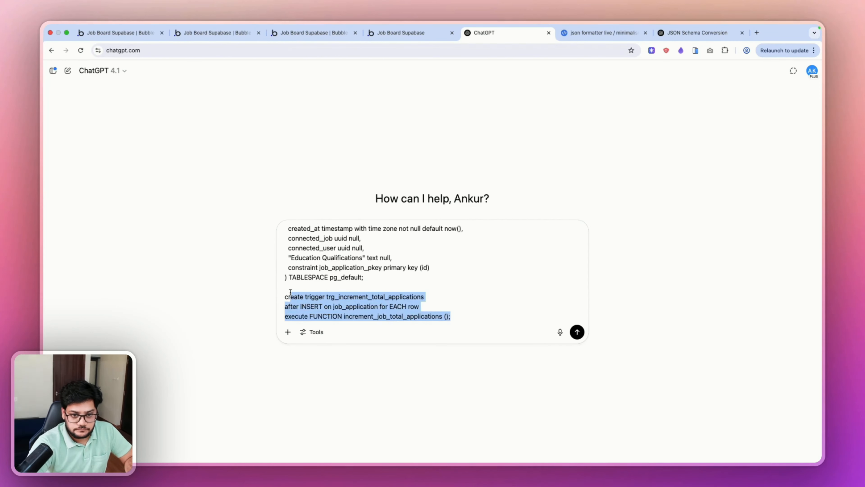
key("BackSpace")
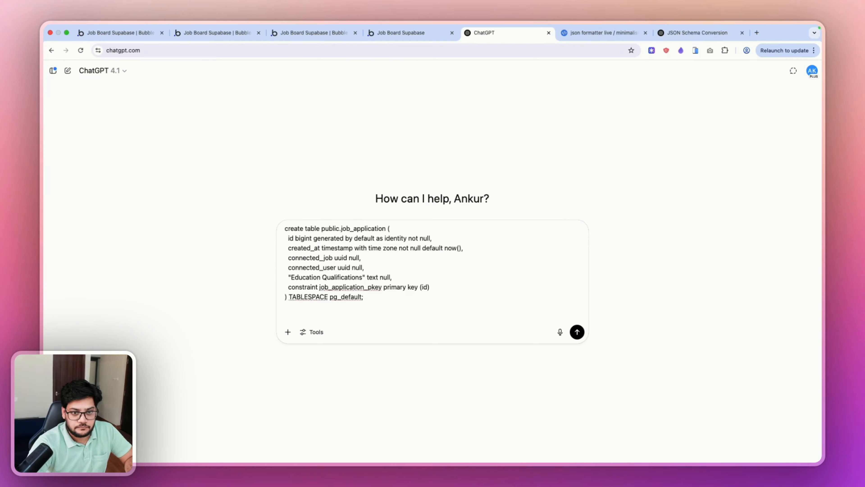
key("ctrl+Right")
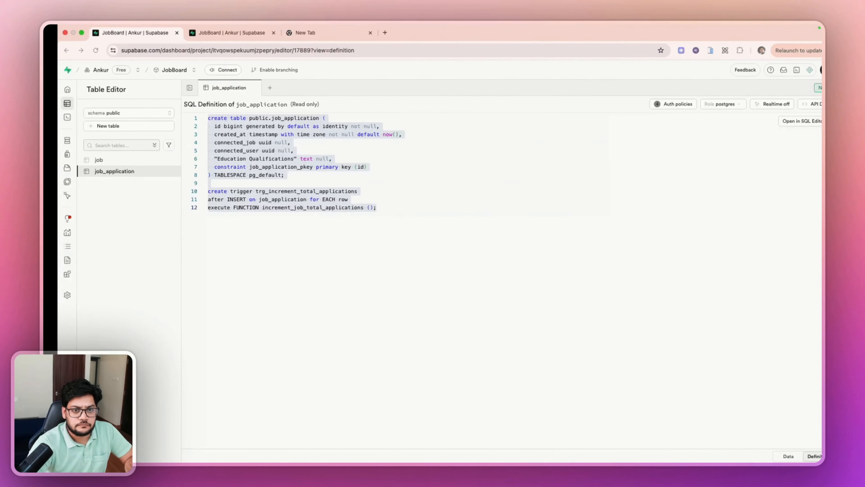
key("ctrl+Left")
key("Return")
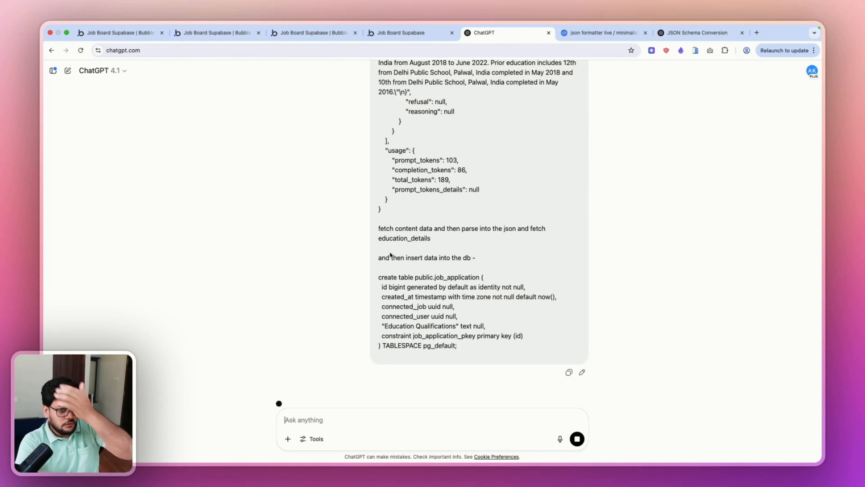
scroll(380, 273, "down", 1)
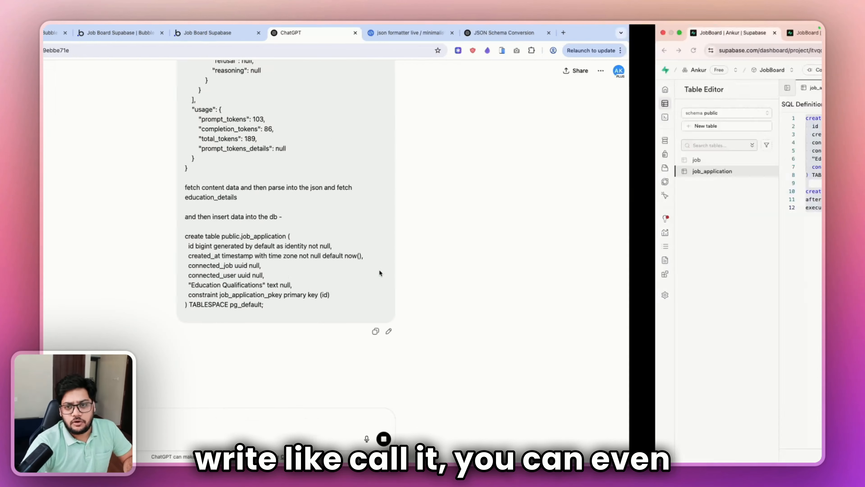
key("super+a")
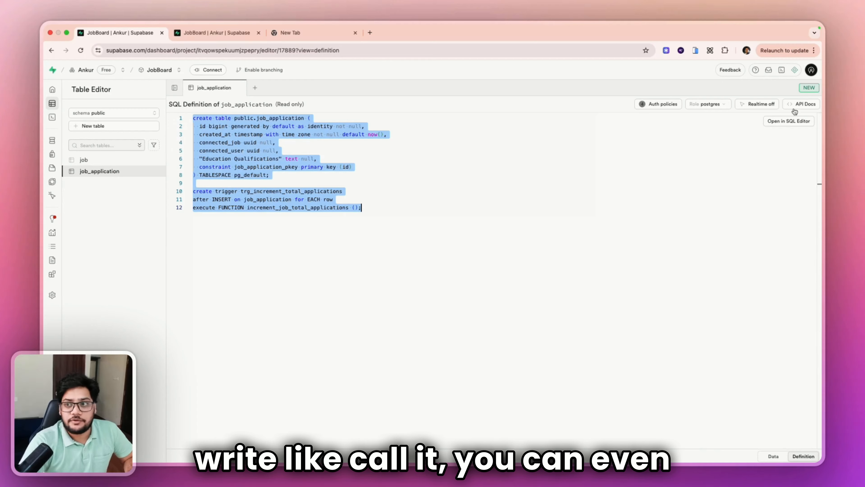
left_click(794, 70)
left_click(809, 90)
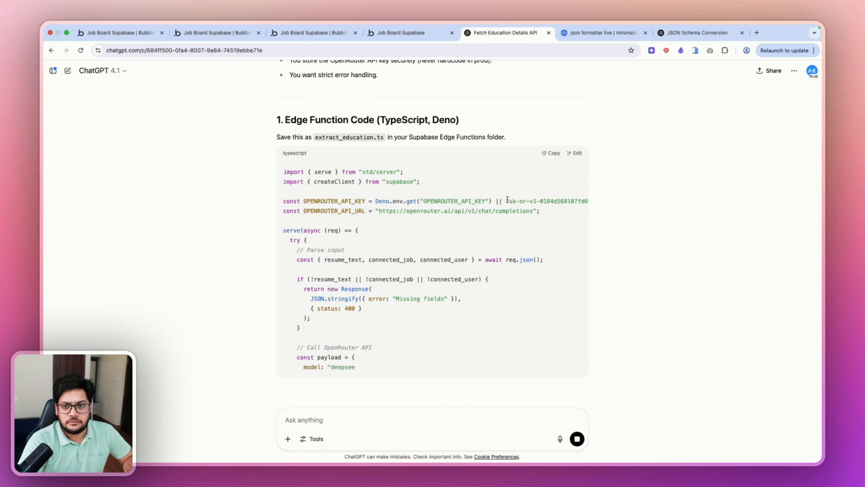
Check the OPENROUTER_API_KEY lookup and the supabase import in the generated edge function code
double_click(455, 201)
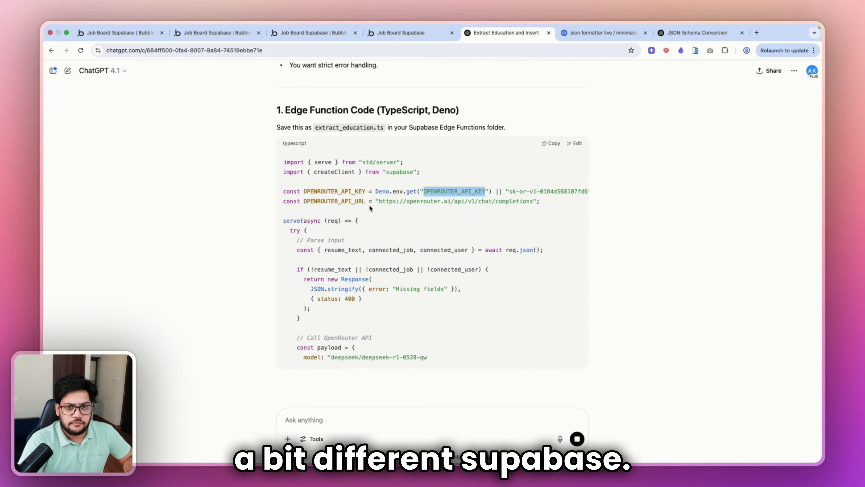
double_click(404, 172)
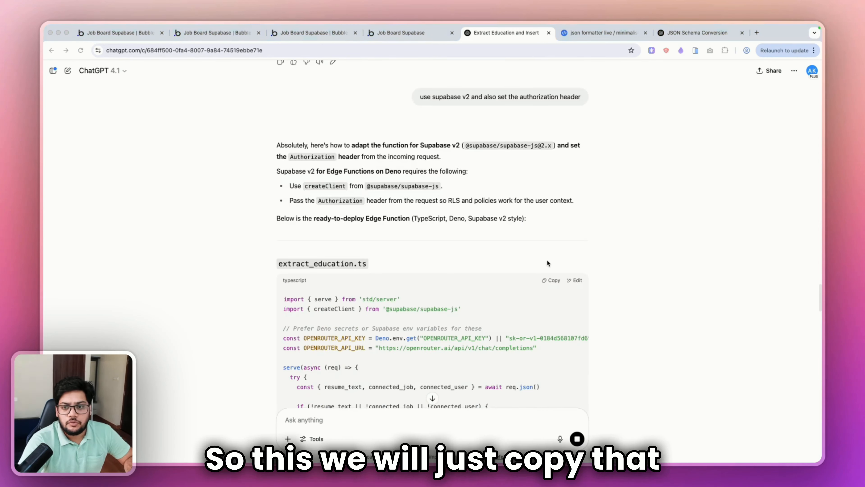
Copy the Supabase v2 version of extract_education.ts from ChatGPT and start a new edge function in Supabase's code editor
left_click(552, 282)
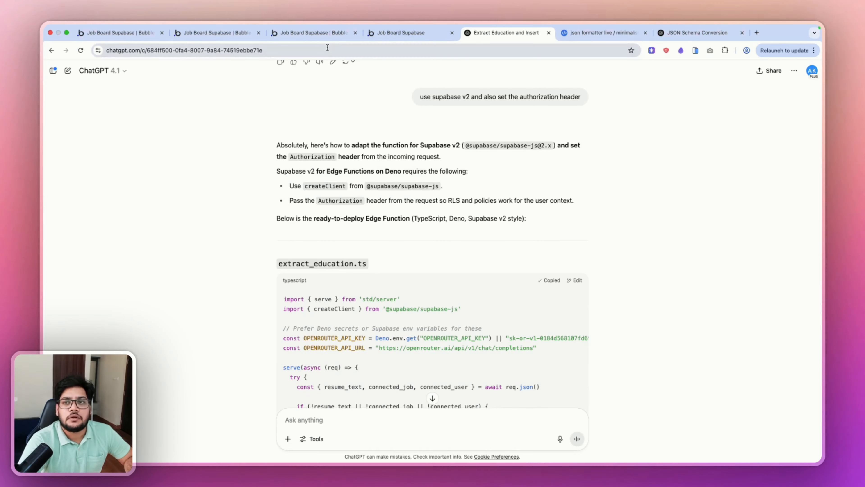
key("ctrl+Right")
left_click(52, 181)
left_click(701, 107)
left_click(715, 131)
Replace all the template code in index.ts with the copied edge function code, including its API key
left_click(420, 184)
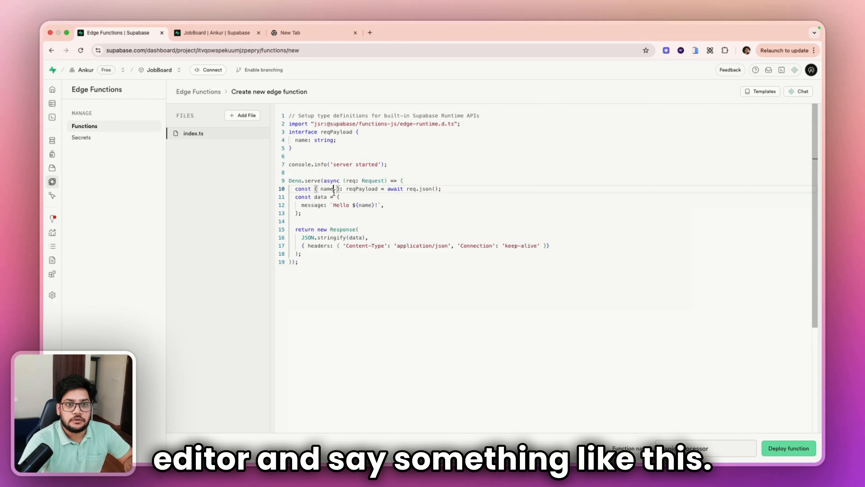
key("super+a")
key("BackSpace")
key("super+v")
scroll(374, 166, "up", 20)
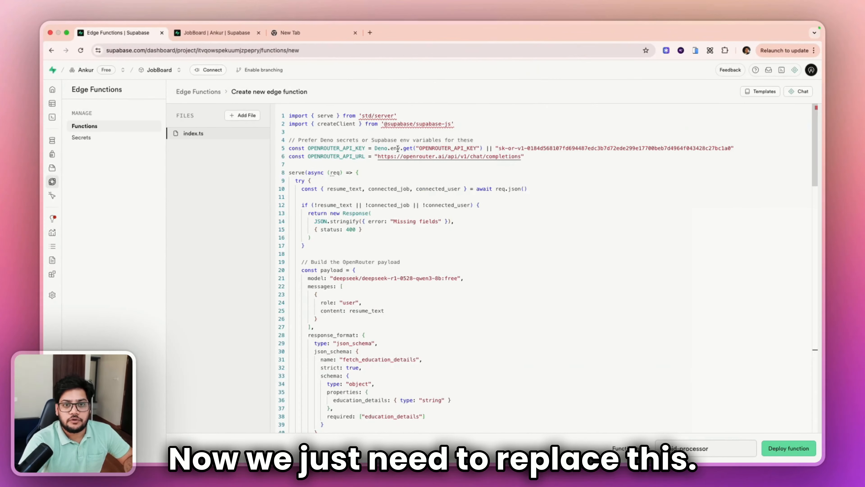
triple_click(395, 123)
left_click(476, 120)
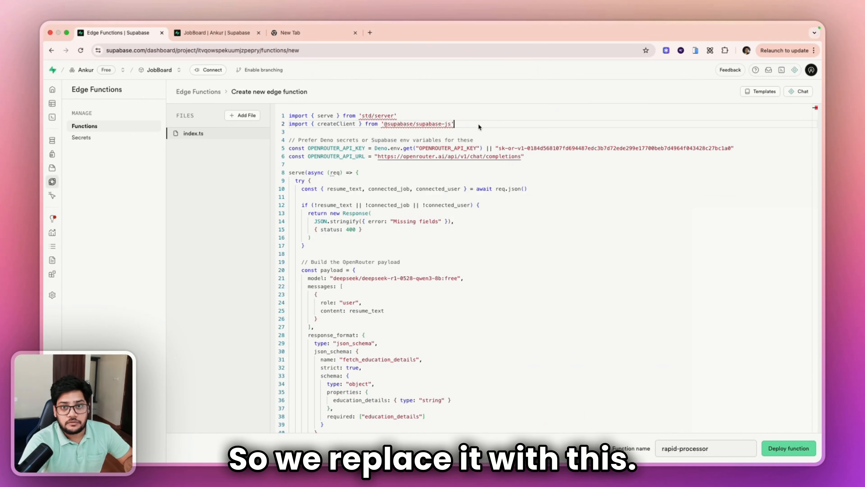
left_click_drag(478, 123, 269, 112)
key("super+v")
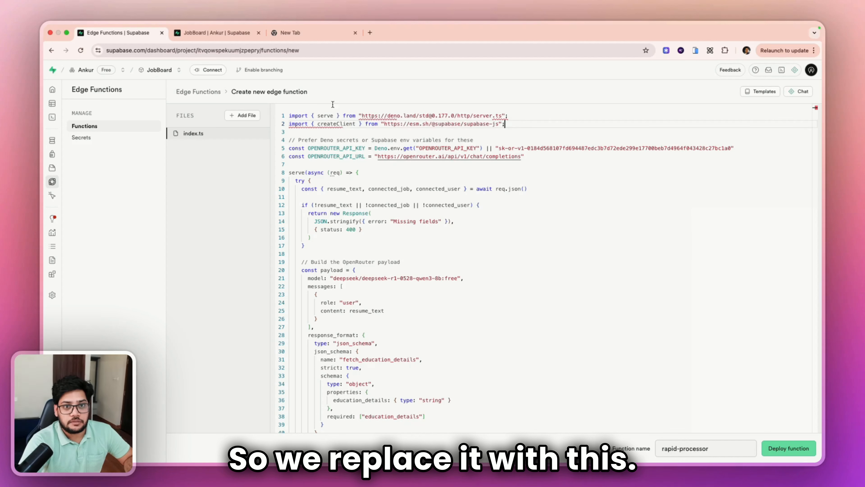
left_click(349, 128)
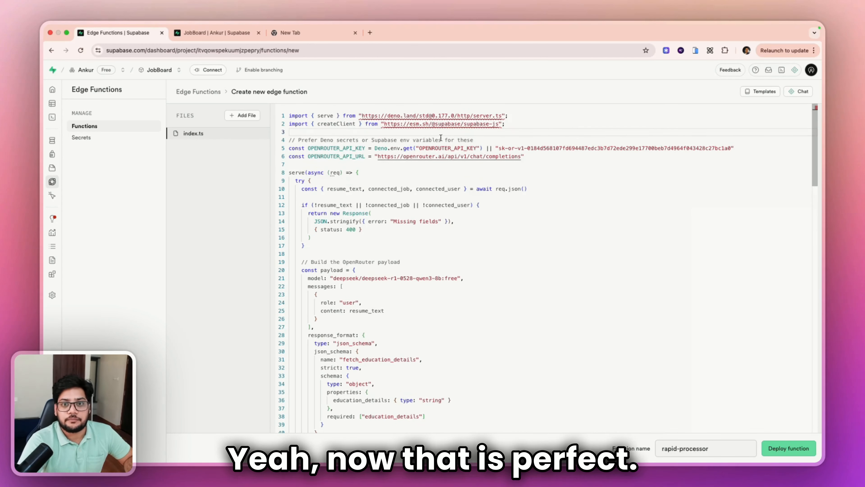
Remove the hard-coded fallback API key from the OPENROUTER_API_KEY constant, keeping only the environment variable lookup
left_click_drag(488, 147, 748, 151)
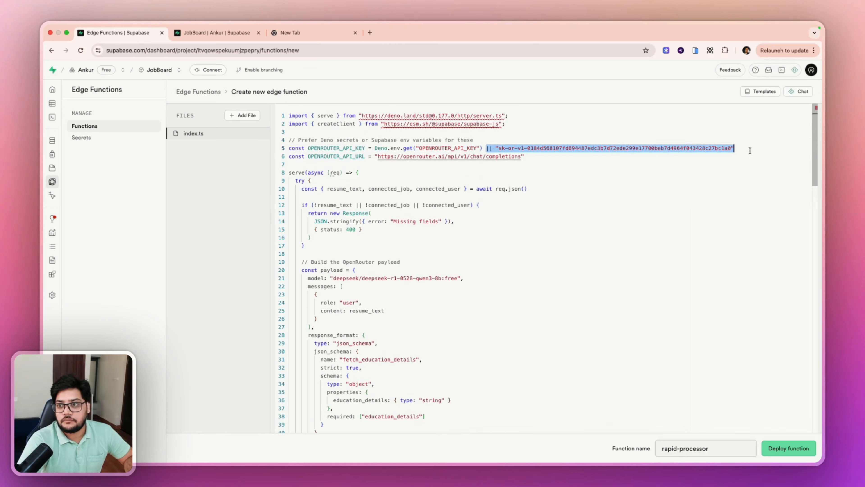
key("BackSpace")
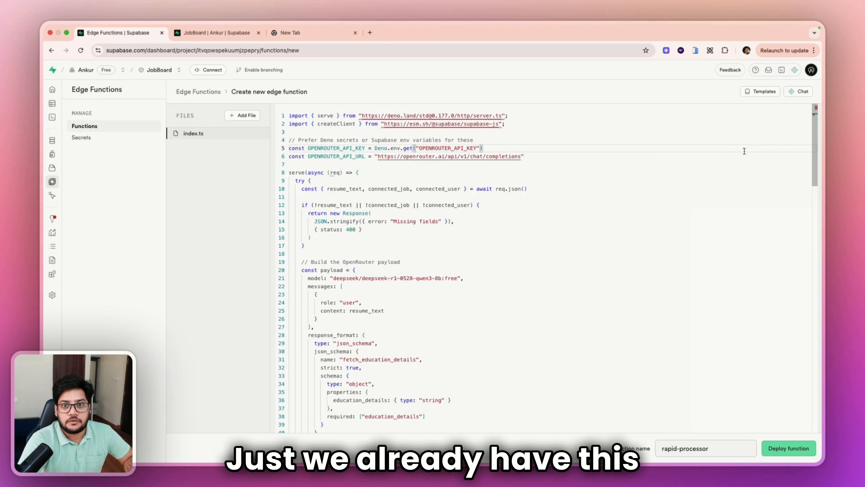
Select the OPENROUTER_API_KEY variable name in the code and check the project's Edge Function secrets in the other Supabase tab
double_click(466, 147)
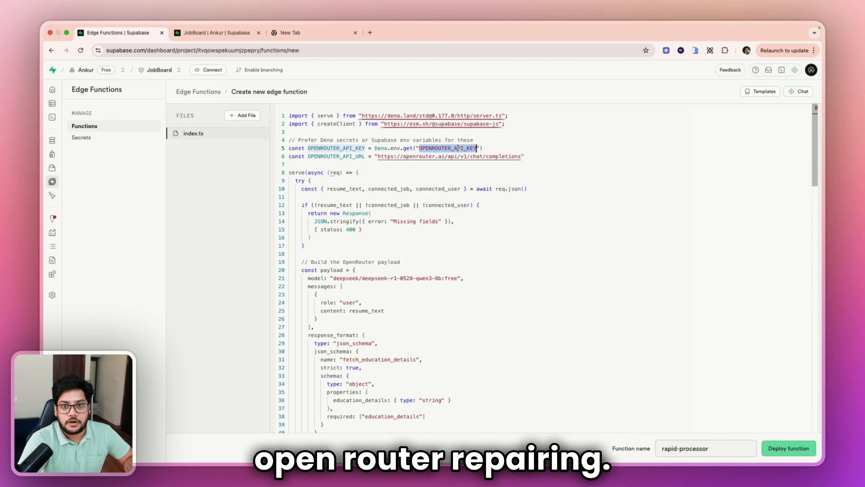
left_click(213, 33)
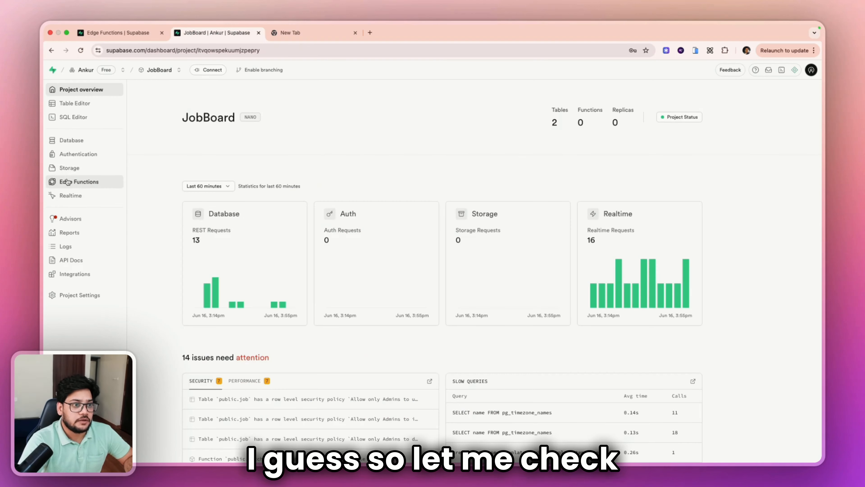
left_click(65, 181)
left_click(100, 139)
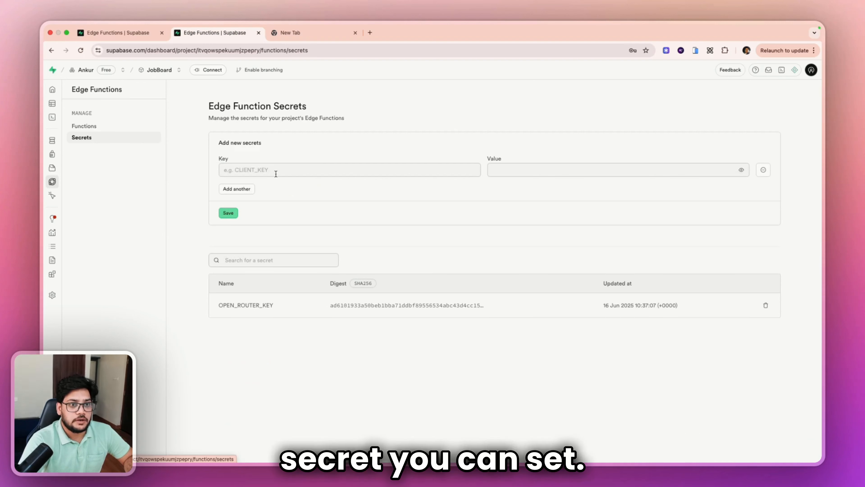
Copy the secret name OPEN_ROUTER_KEY from the Edge Function secrets and use it as the environment variable name in the OPENROUTER_API_KEY line
double_click(237, 303)
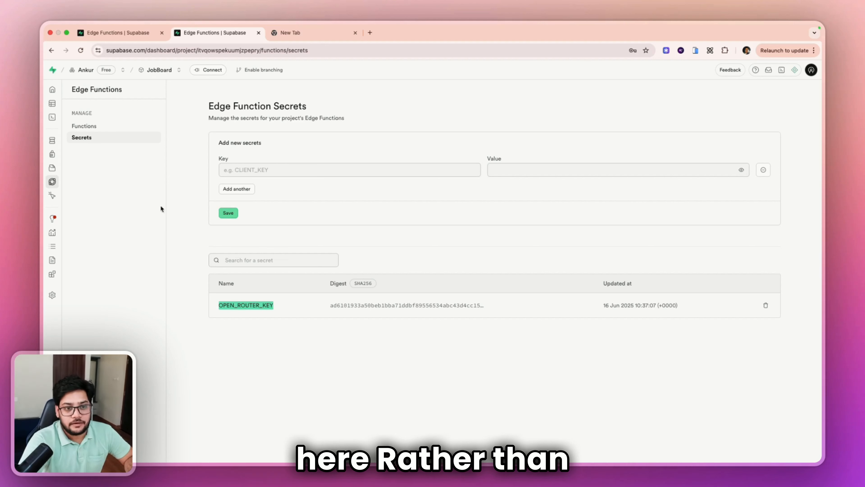
left_click(132, 33)
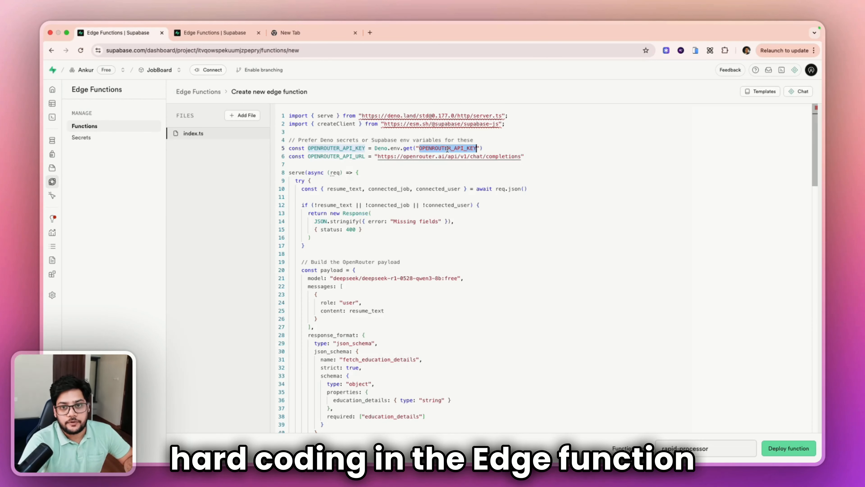
key("super+v")
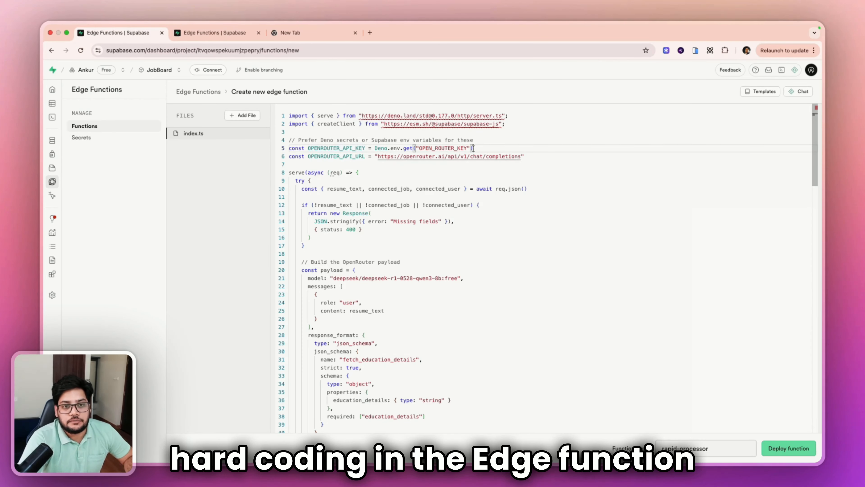
Read through the edge function code down to the job_application insert and search index.ts for where connected_user is used
scroll(341, 167, "down", 10)
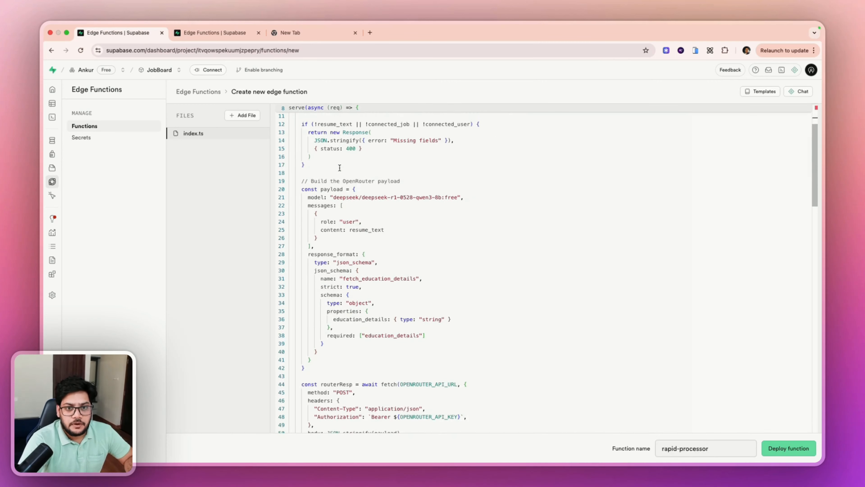
scroll(340, 168, "down", 8)
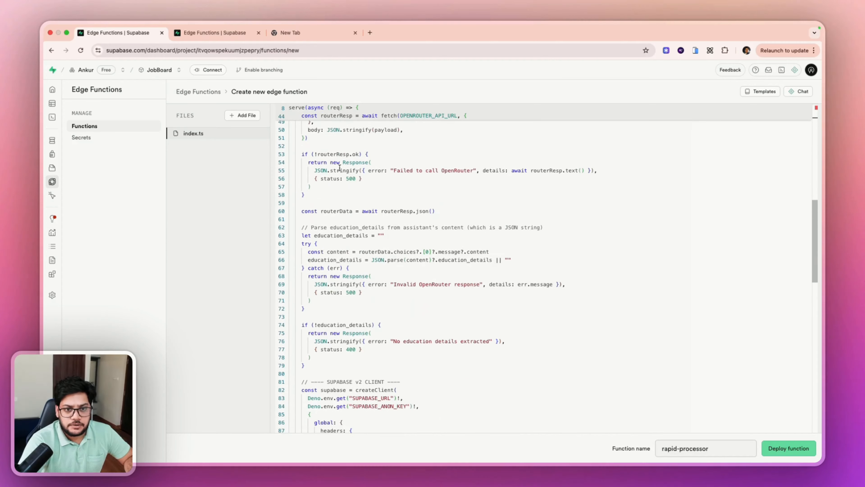
scroll(385, 228, "down", 5)
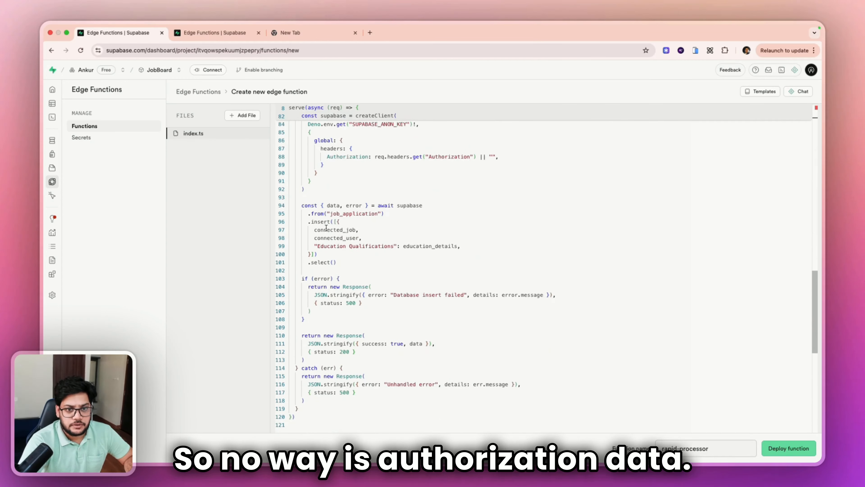
double_click(326, 229)
double_click(337, 238)
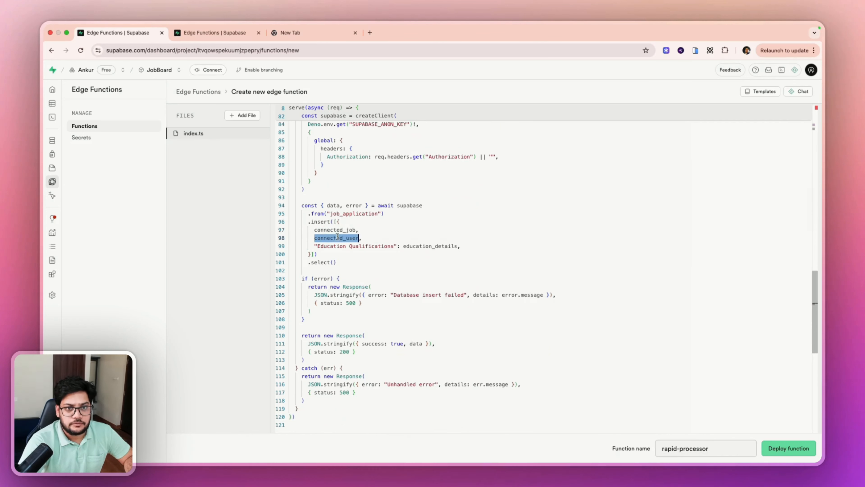
scroll(336, 236, "up", 2)
key("super+f")
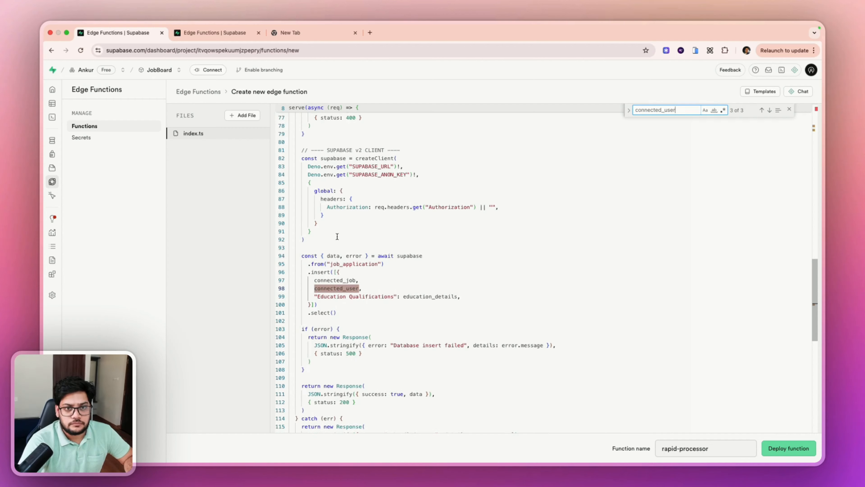
scroll(338, 236, "up", 5)
scroll(337, 236, "up", 8)
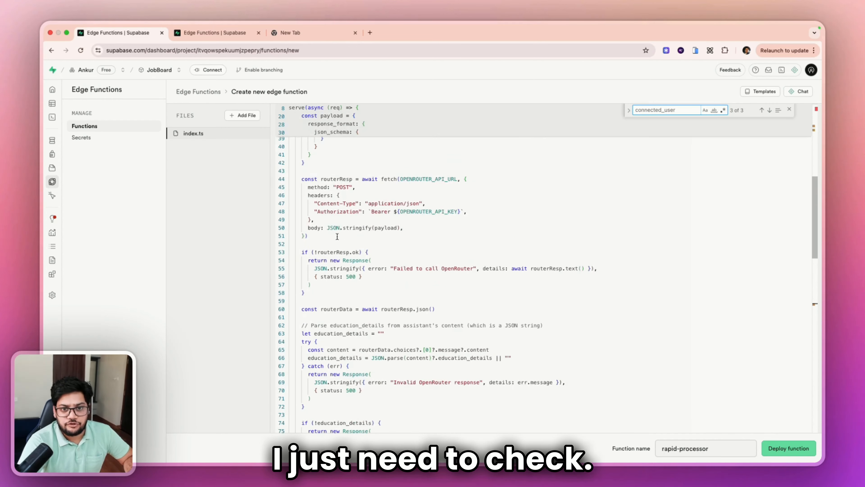
key("Return")
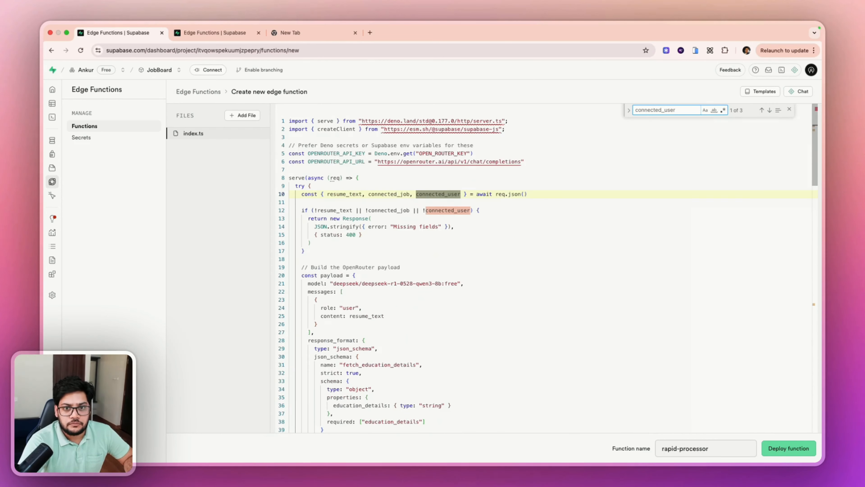
scroll(393, 191, "down", 1)
key("Escape")
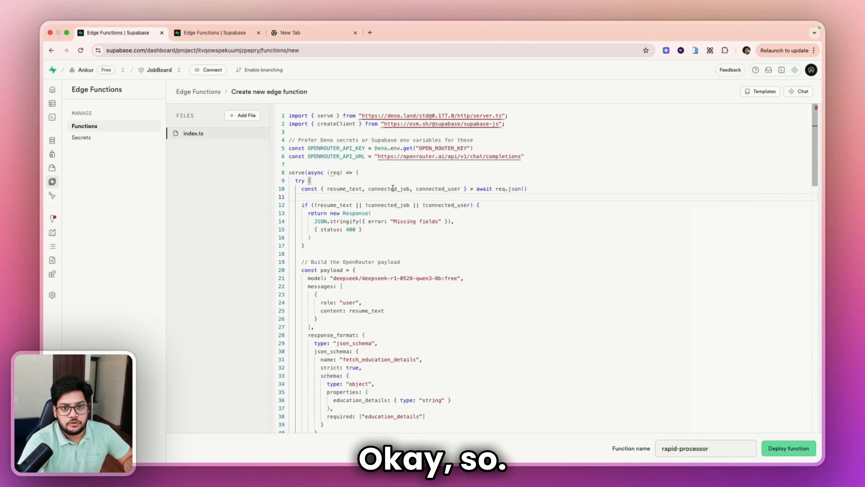
Examine how resume_text, connected_job and connected_user flow from the request into the job_application insert, and what the success response returns
double_click(393, 188)
double_click(352, 188)
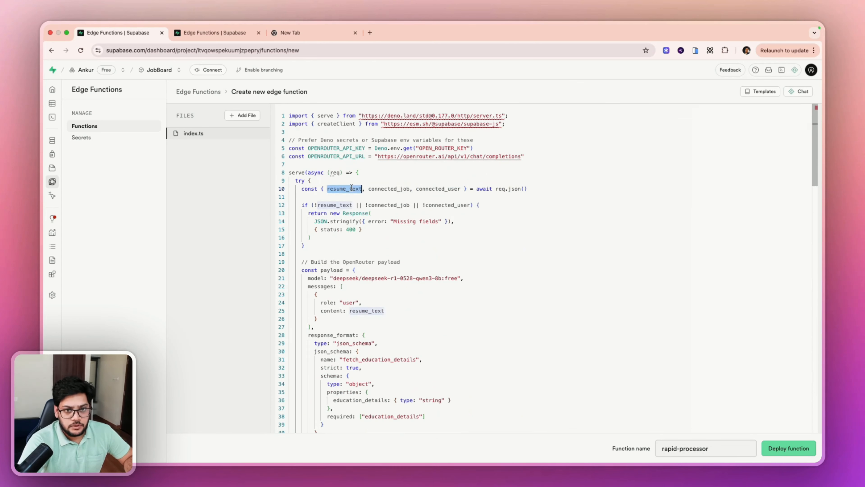
double_click(384, 189)
scroll(384, 221, "down", 2)
scroll(384, 221, "down", 15)
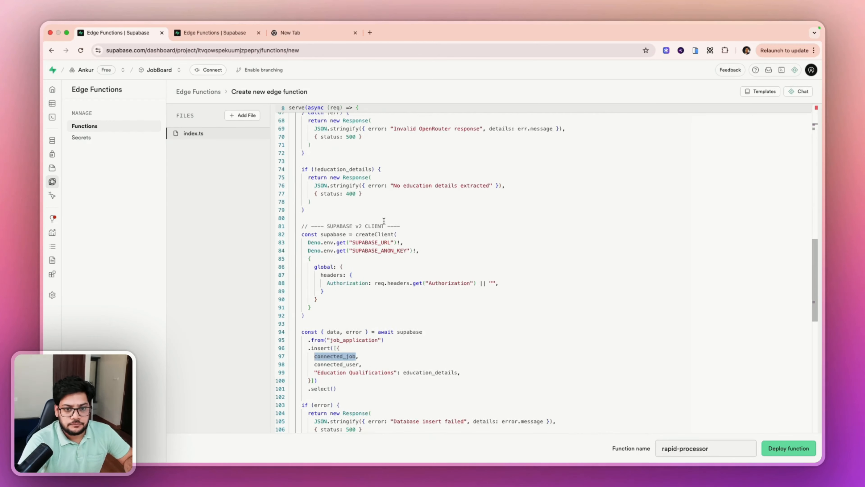
double_click(337, 249)
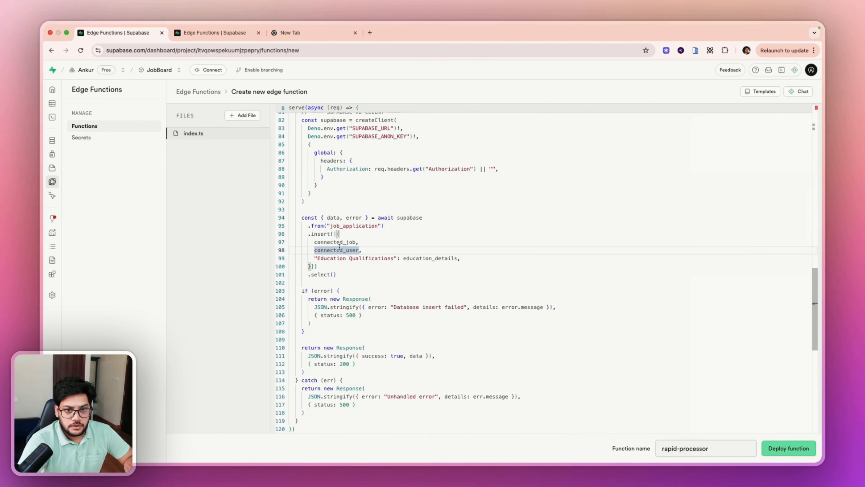
scroll(341, 262, "down", 3)
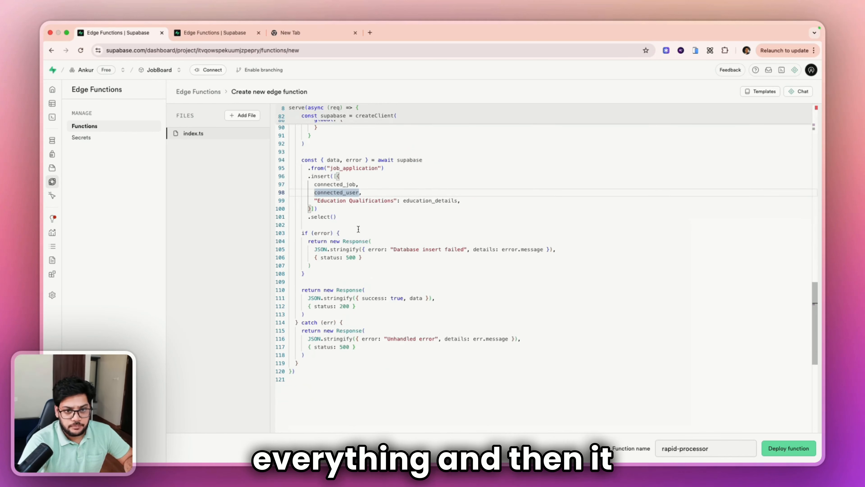
left_click(352, 230)
left_click(372, 291)
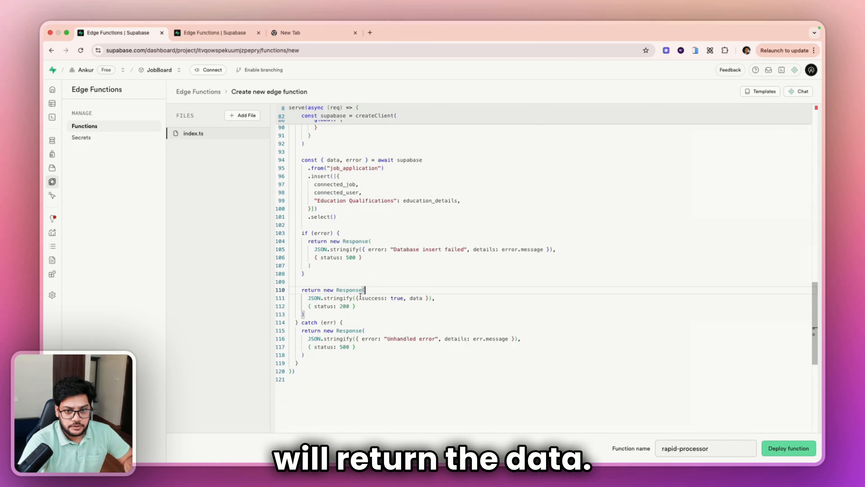
double_click(415, 298)
scroll(353, 174, "up", 15)
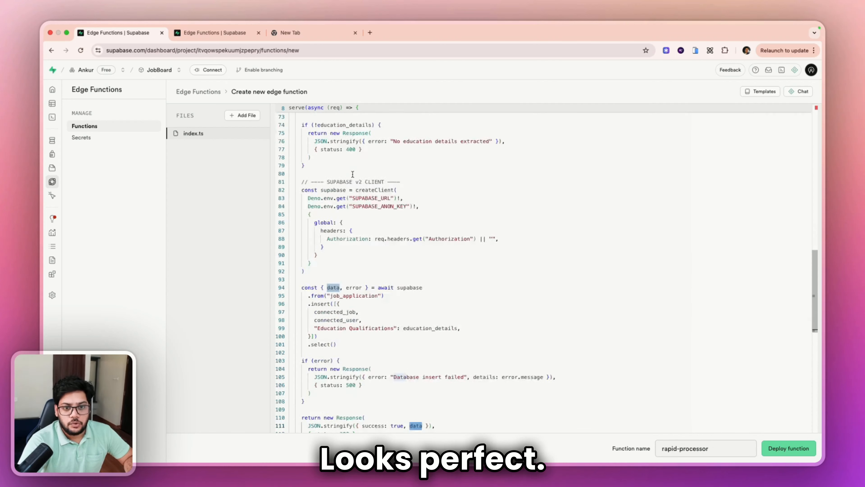
scroll(353, 174, "up", 2)
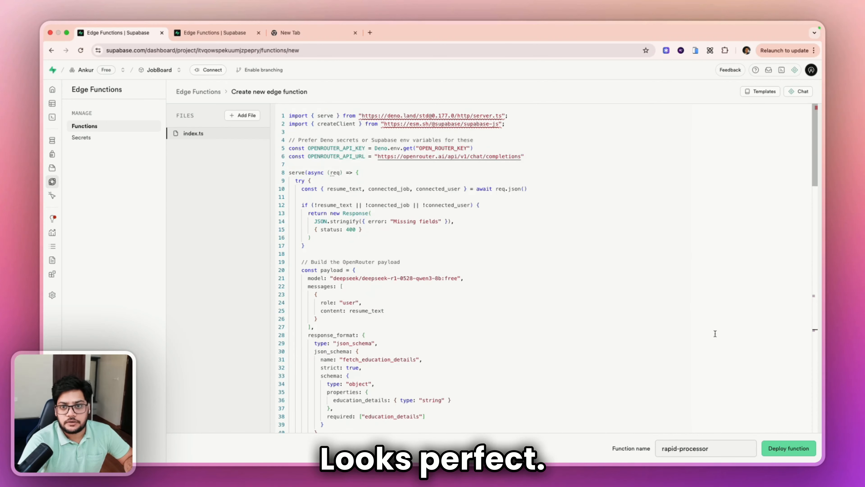
Name the function job_application and deploy it
double_click(670, 448)
triple_click(708, 440)
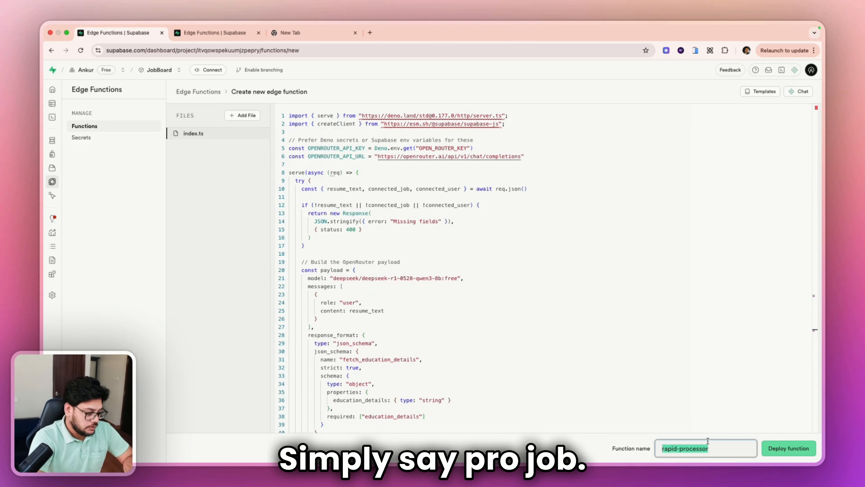
type("job_application")
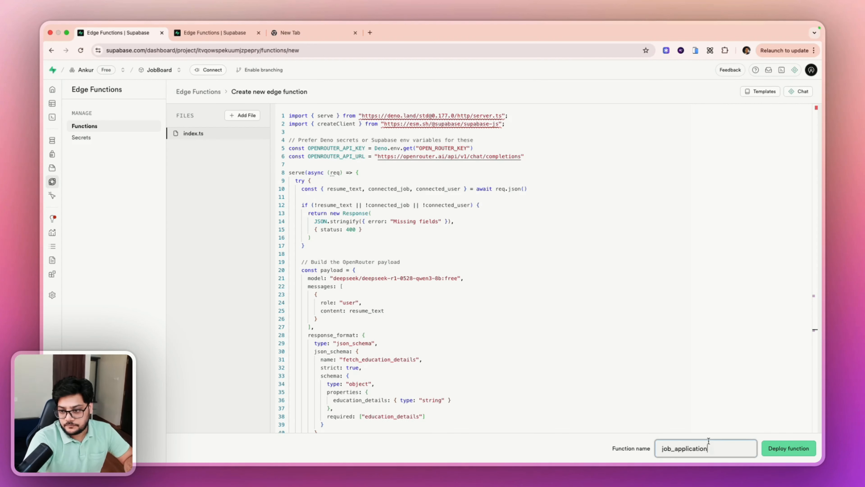
left_click(789, 449)
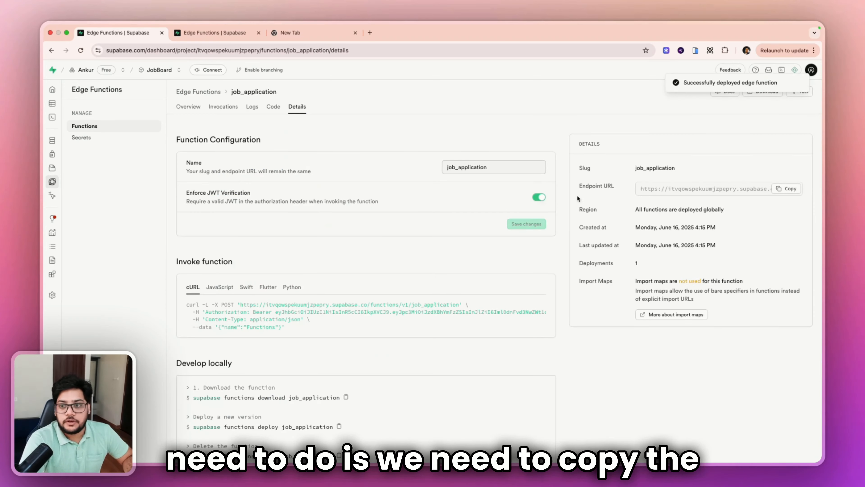
Copy the deployed function's name and switch to the Bubble editor, showing the View Job Details popup in the design view
double_click(464, 167)
key("ctrl+Left")
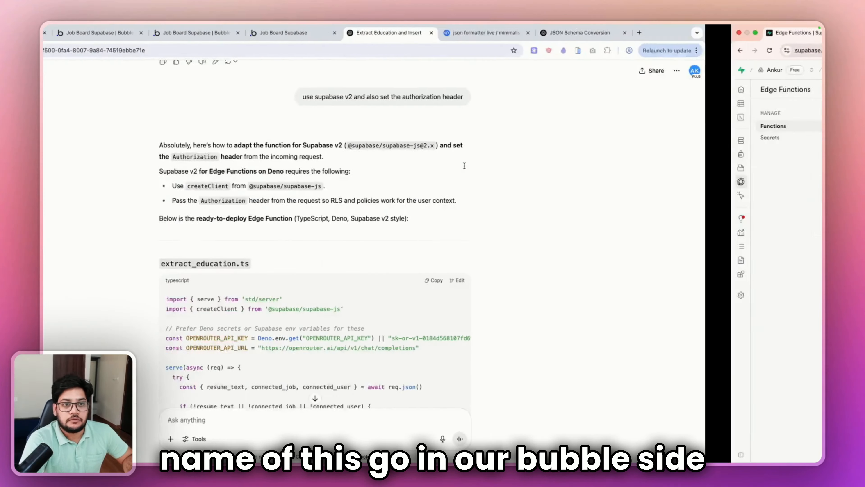
left_click(382, 32)
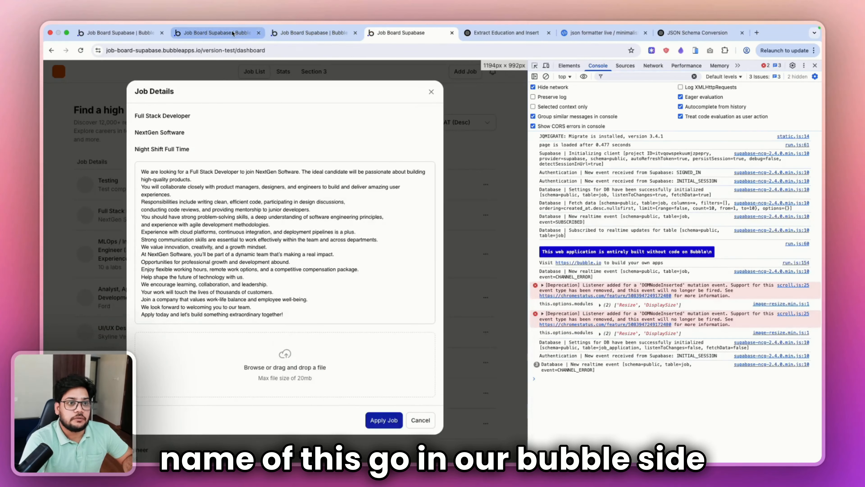
left_click(256, 29)
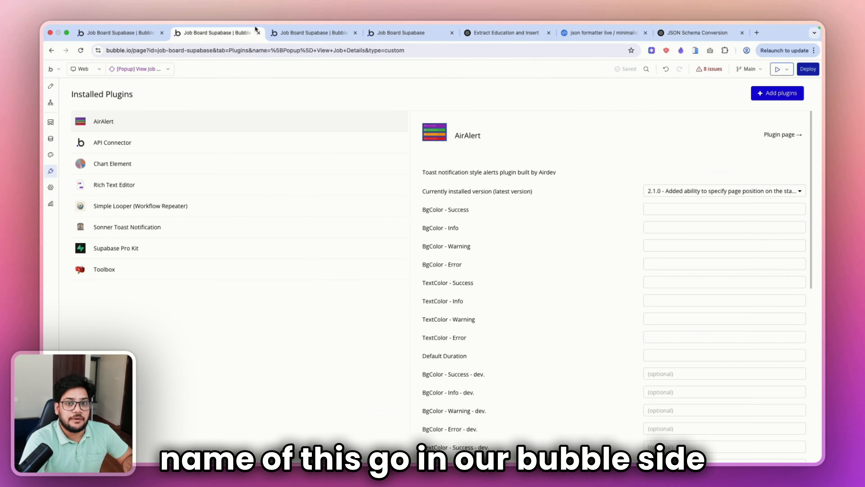
left_click(51, 102)
left_click(520, 137)
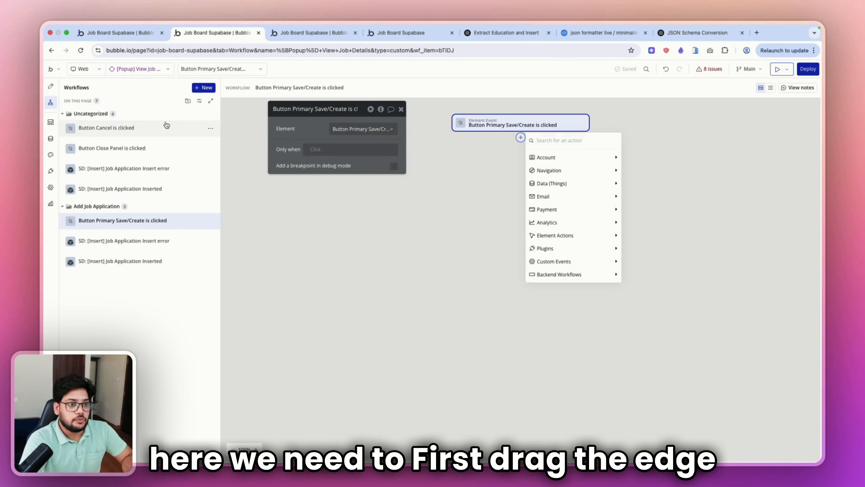
left_click(50, 87)
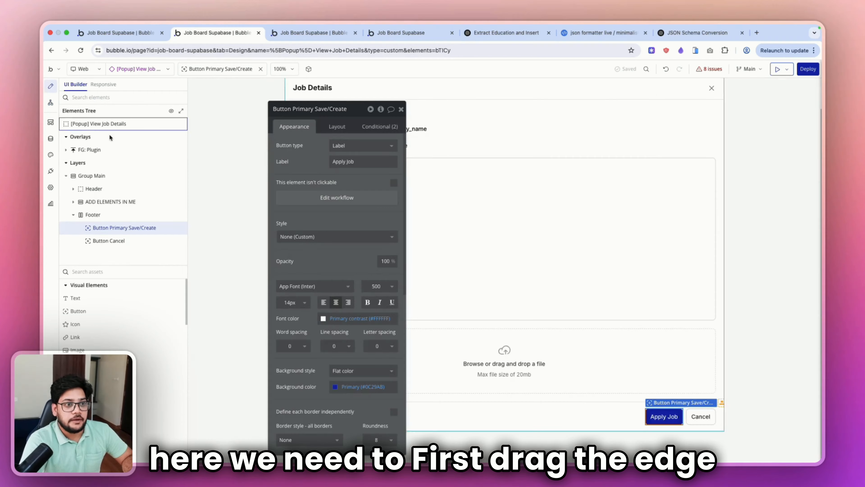
Find the Supabase Edge function element and add it inside the FG: Plugin floating group of the View Job Details popup
left_click(67, 149)
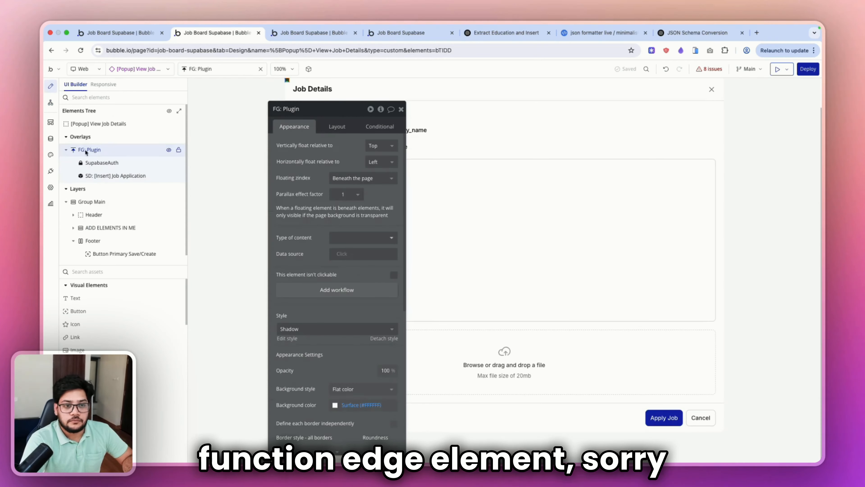
left_click(87, 271)
type("ed")
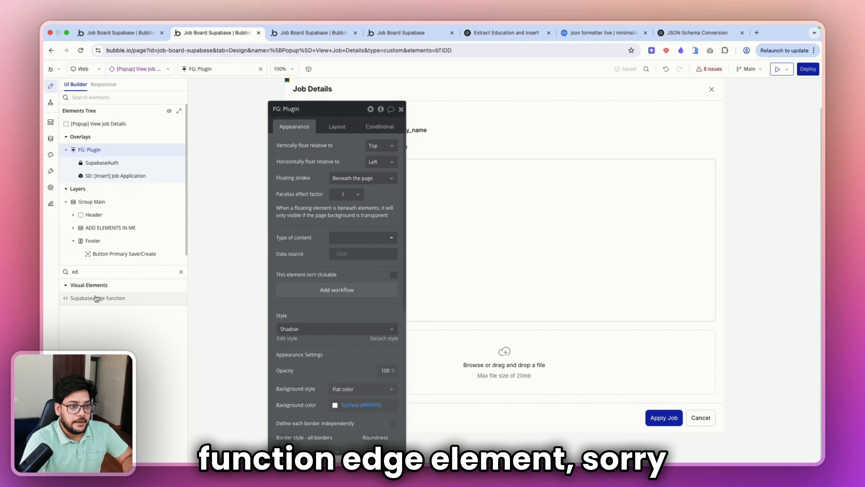
left_click_drag(91, 298, 116, 169)
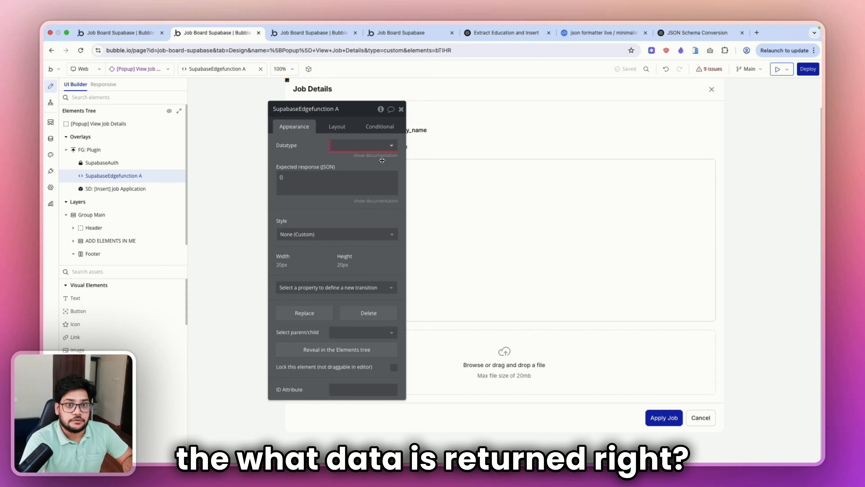
Read the documentation for the element's expected JSON response and examine which fields the deployed job_application function returns in Supabase
left_click(376, 201)
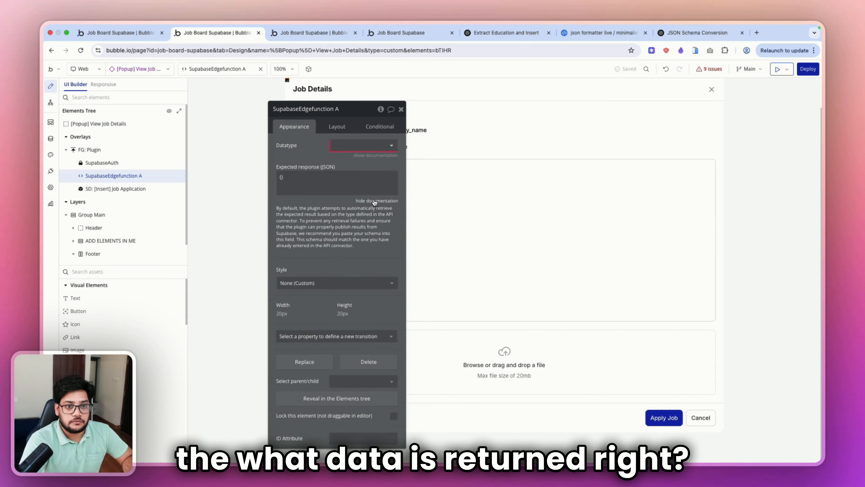
key("ctrl+Right")
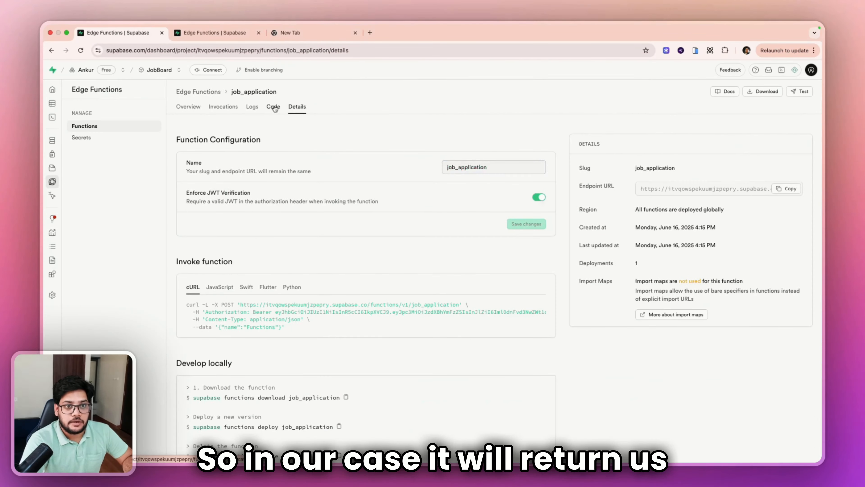
left_click(273, 106)
scroll(403, 294, "down", 20)
scroll(404, 296, "up", 3)
scroll(403, 295, "up", 6)
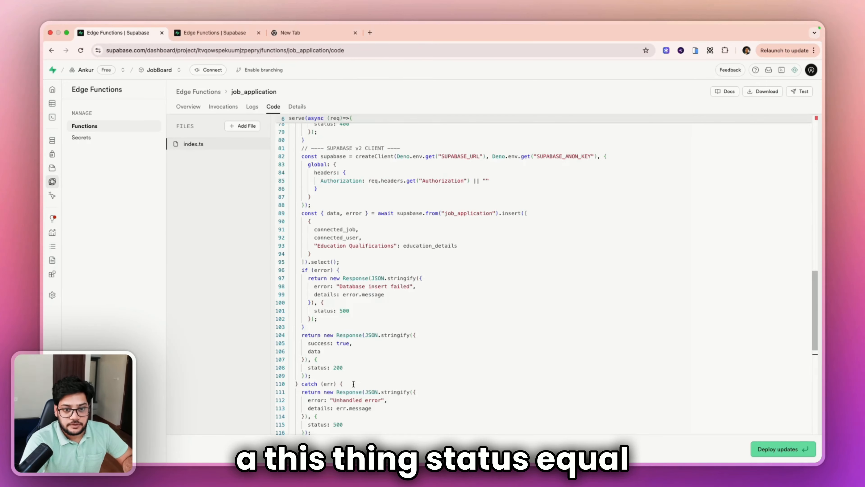
scroll(350, 385, "down", 2)
double_click(339, 261)
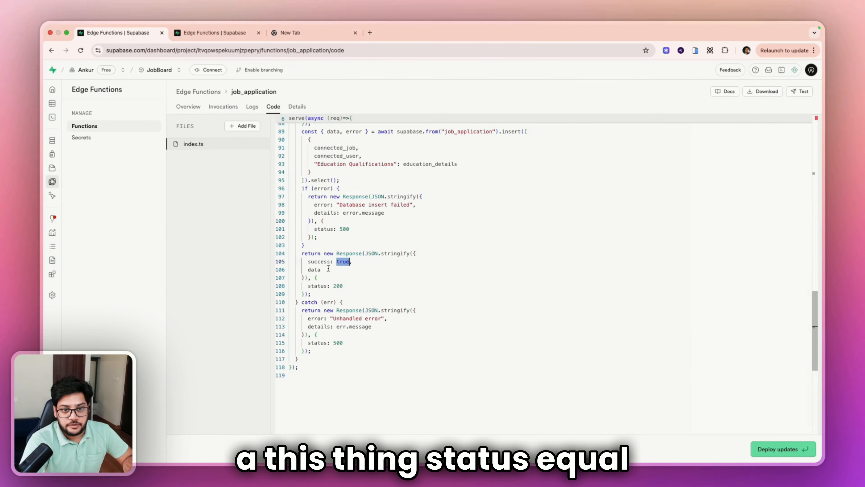
double_click(314, 269)
scroll(359, 202, "up", 2)
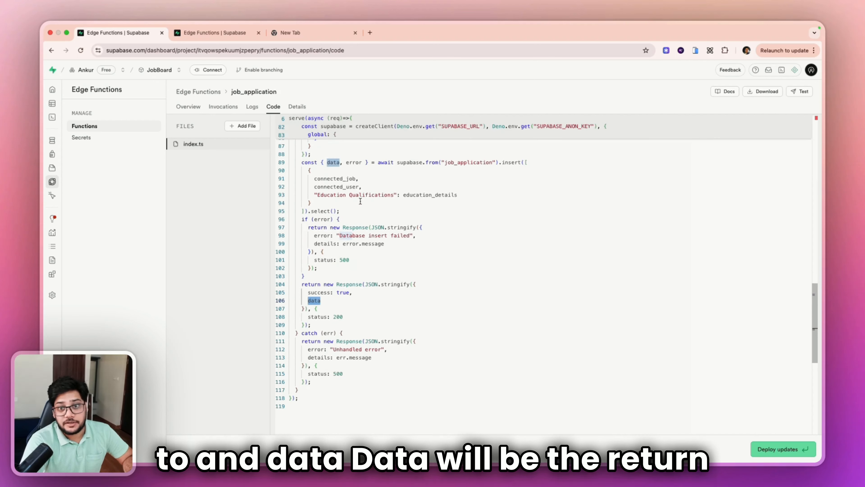
double_click(456, 162)
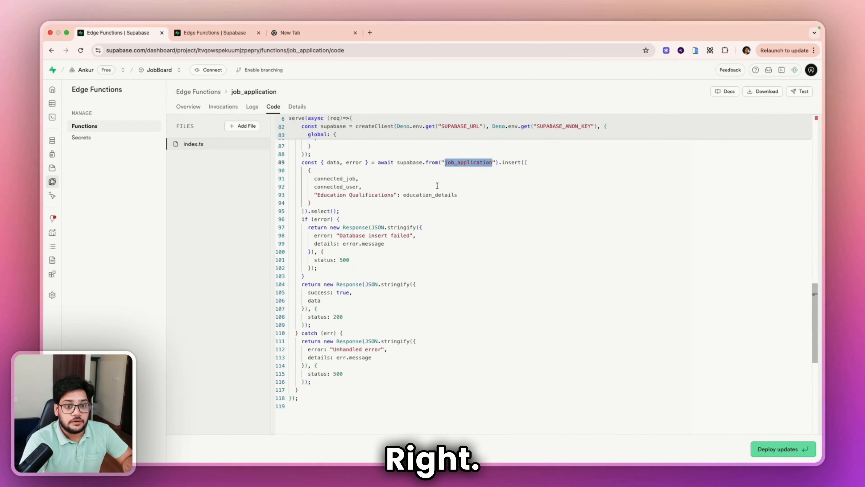
Copy the function's success response object and add a call named Job Application to Bubble's Supabase Object API in the API Connector
double_click(318, 292)
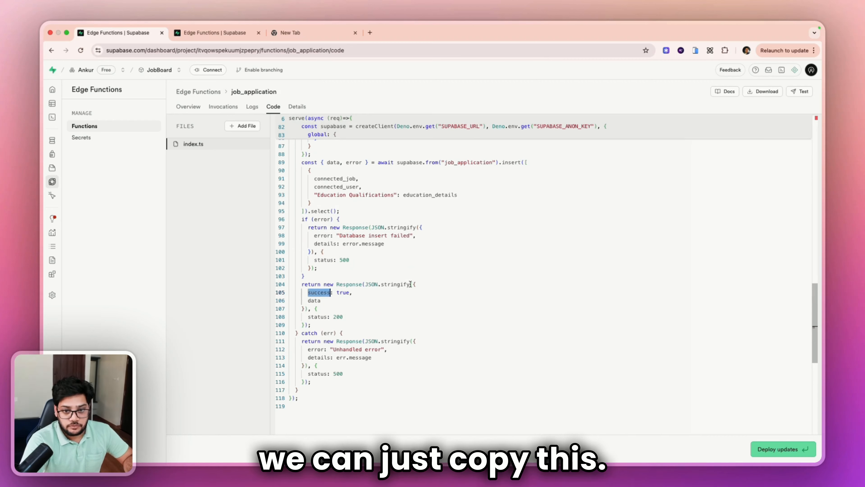
left_click_drag(413, 284, 302, 308)
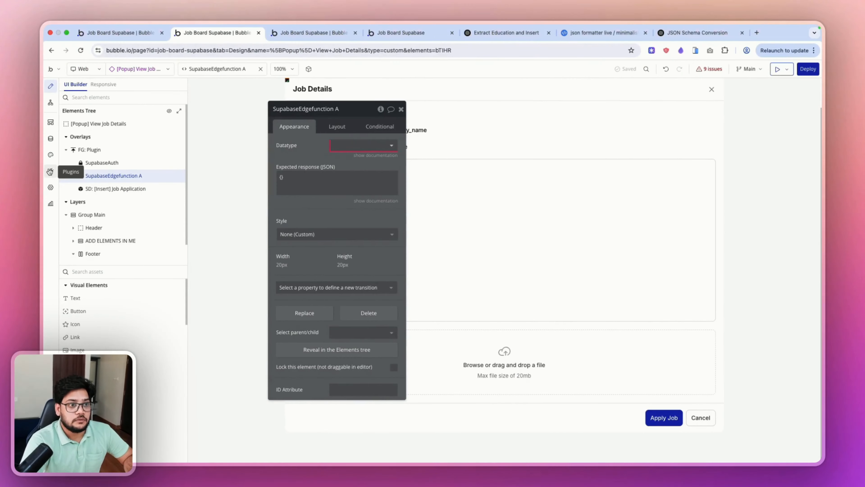
left_click(52, 171)
left_click(162, 142)
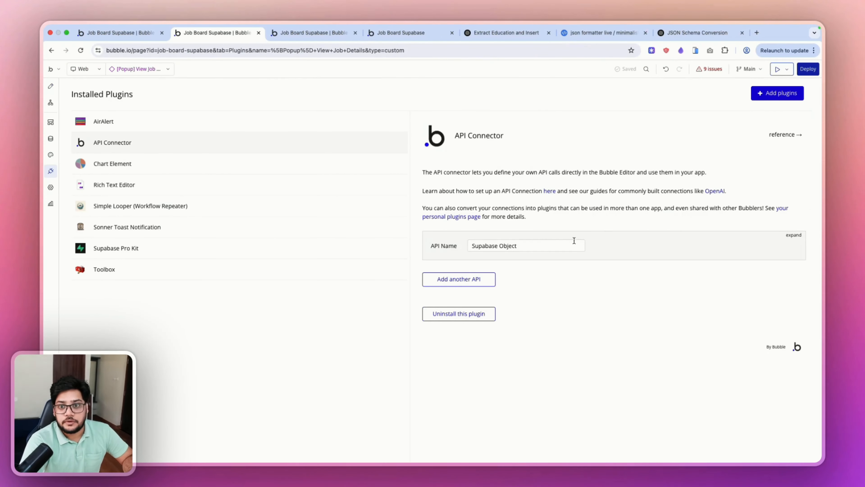
left_click(793, 235)
scroll(613, 272, "down", 5)
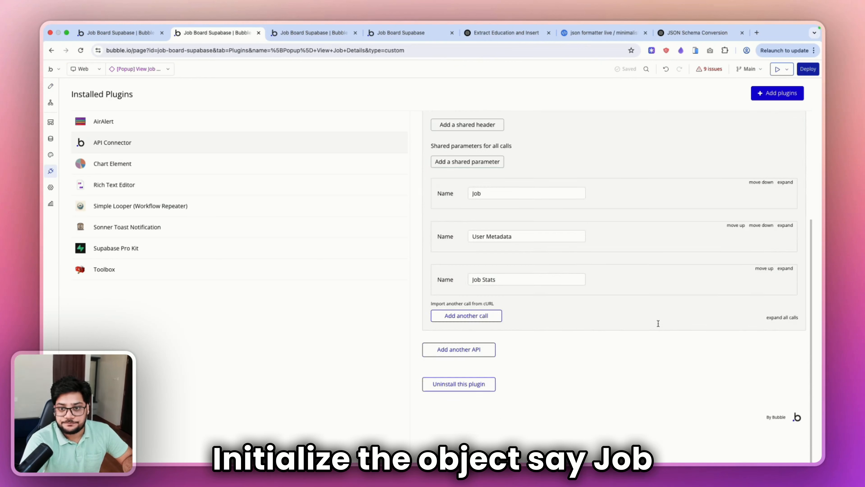
left_click(485, 317)
double_click(517, 322)
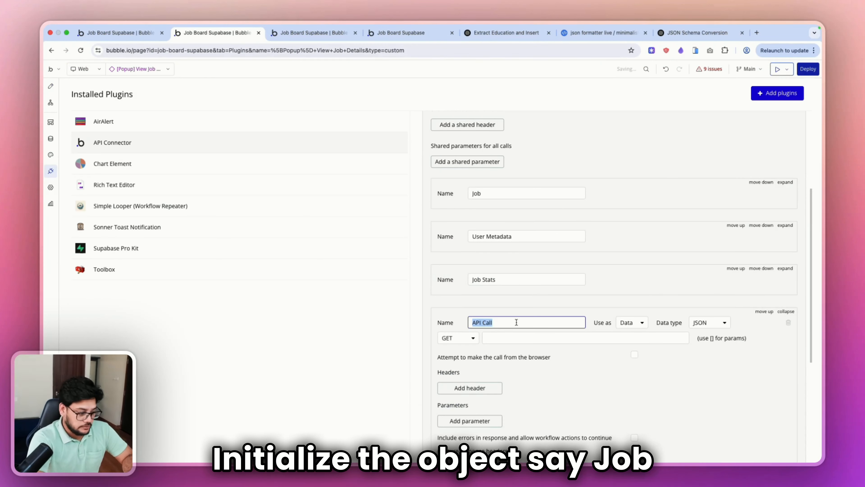
type("Job Ap")
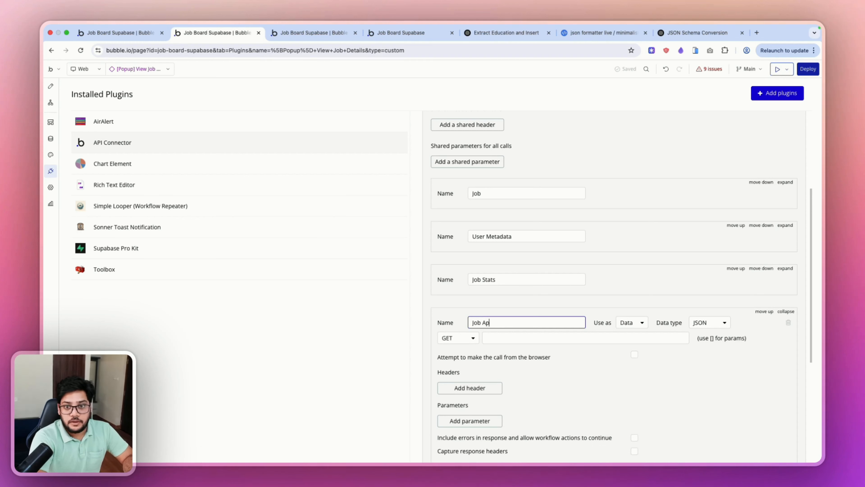
type("plication")
Manually enter the Job Application call's API response by pasting the copied object with success: true and data
scroll(536, 349, "down", 3)
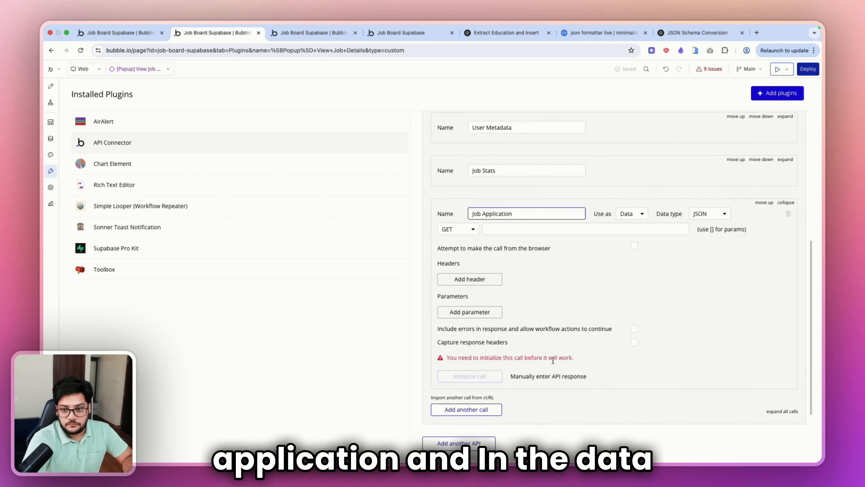
left_click(532, 375)
left_click(398, 156)
type("{       success: true,       data     }")
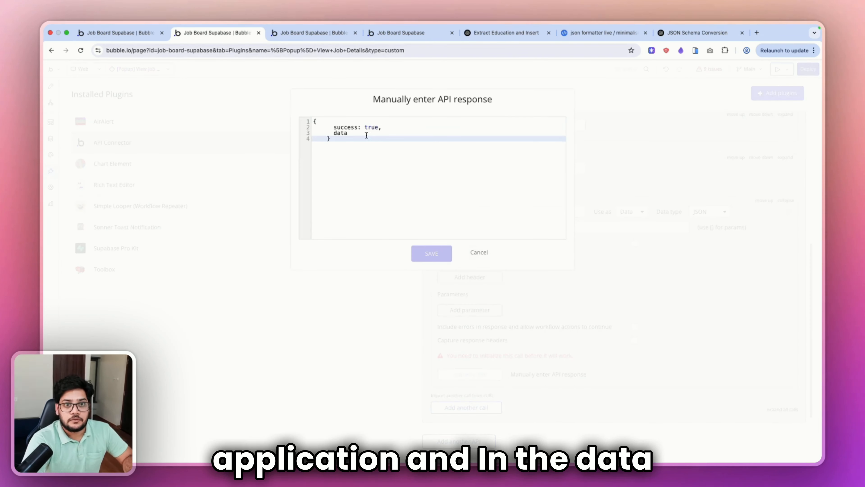
left_click(357, 132)
In Supabase's SQL Editor, replace the existing query with select * from job_application, run it, and copy the results as JSON
key("ctrl+Right")
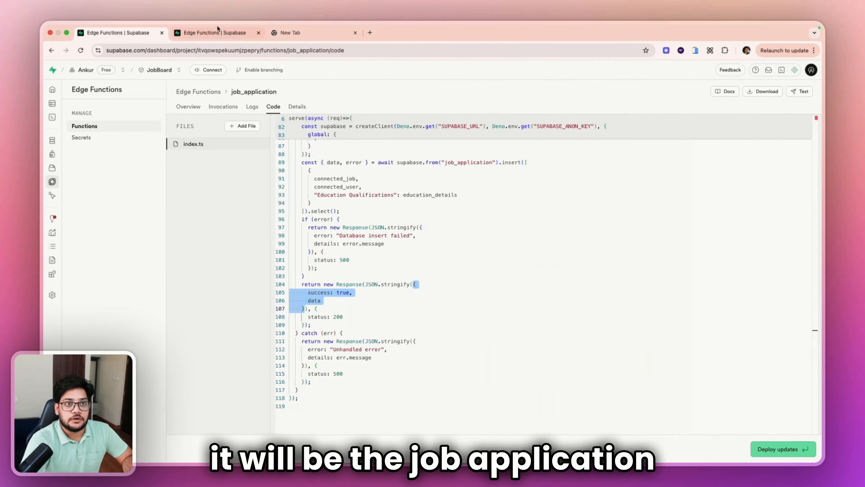
left_click(214, 32)
left_click(74, 103)
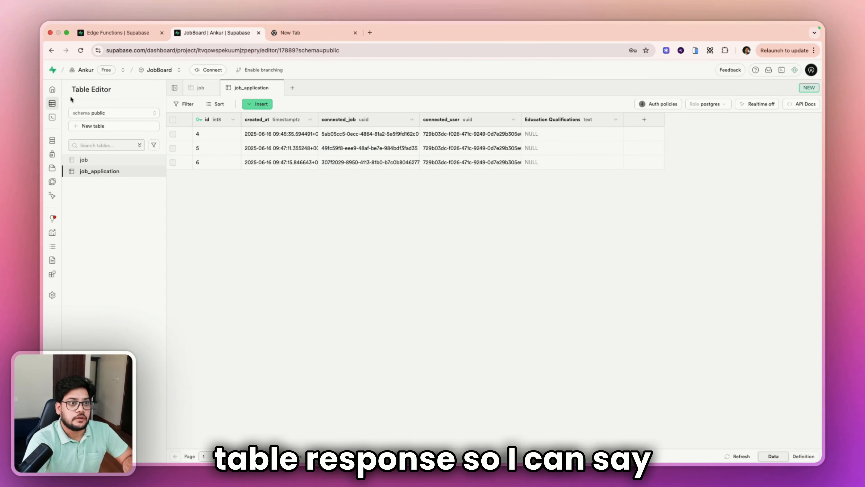
left_click(56, 117)
key("super+a")
key("BackSpace")
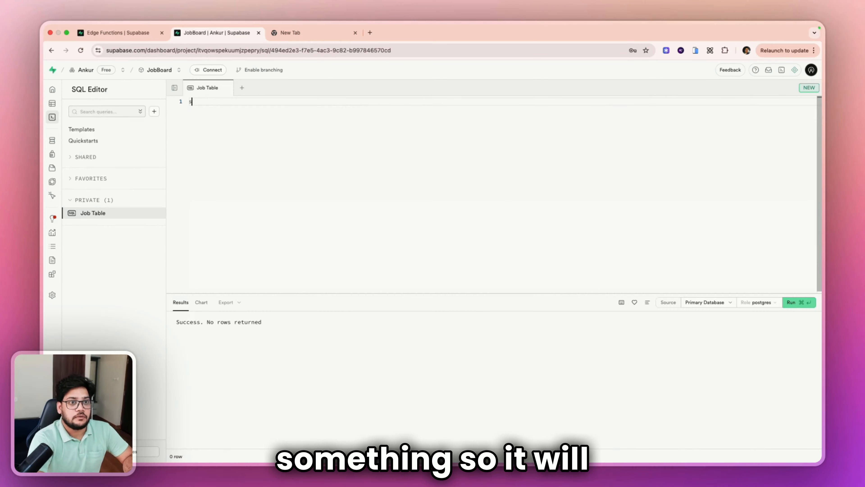
type("select * ")
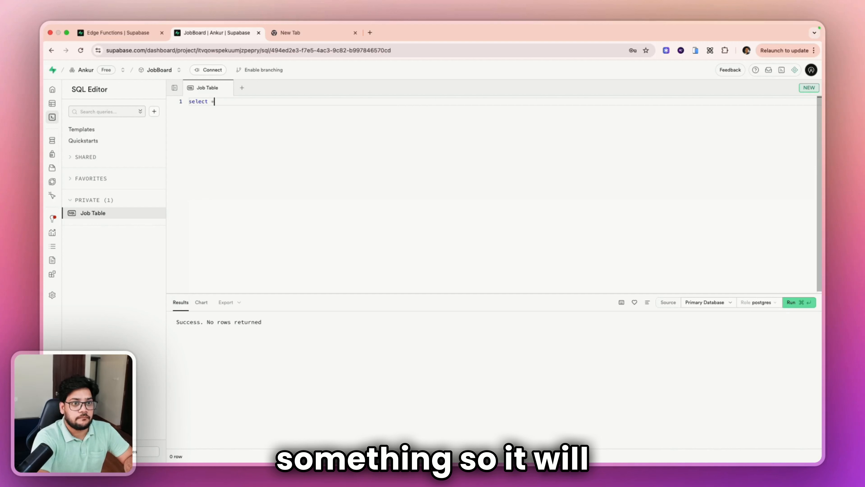
type("from job")
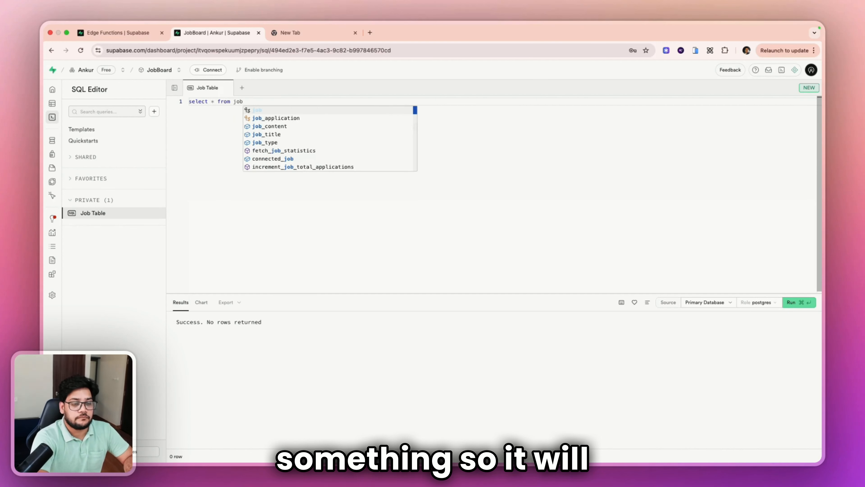
type("_application")
key("super+Return")
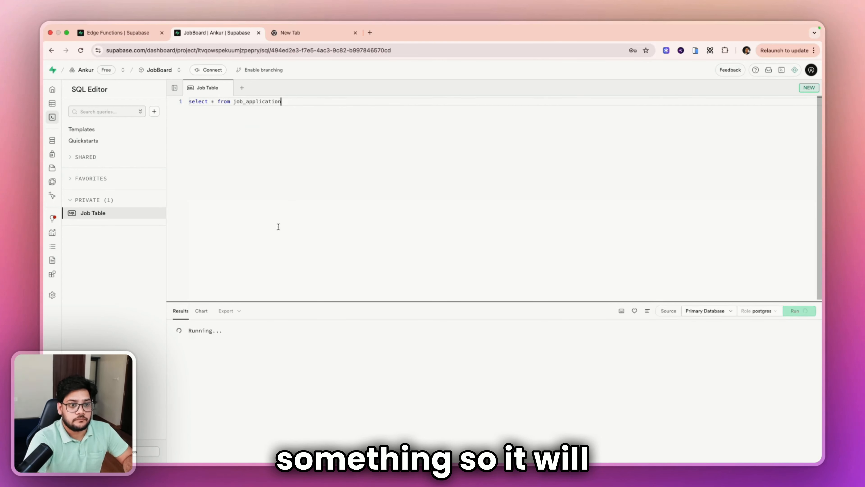
left_click(238, 302)
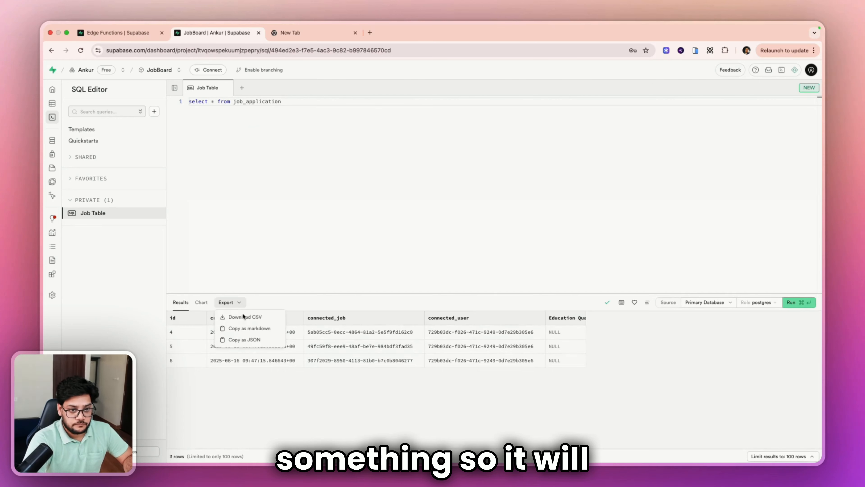
left_click(243, 339)
Back in Bubble's manual API response, replace the data placeholder with the copied JSON records
key("ctrl+Left")
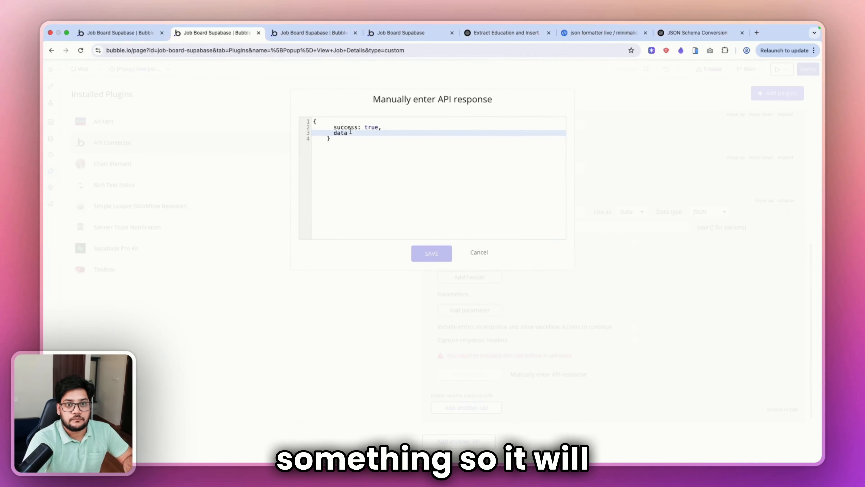
double_click(350, 132)
key("super+v")
scroll(373, 141, "up", 2)
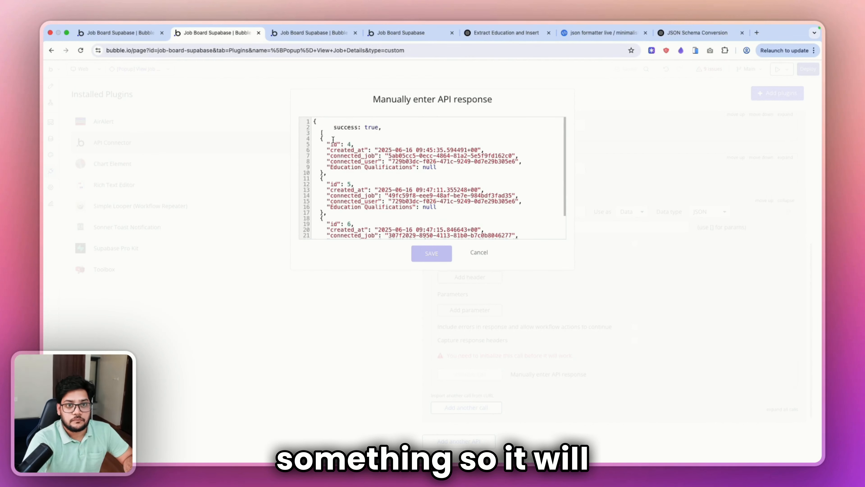
Move the first record's fields directly below the success line and delete the remaining array brackets and records
left_click(328, 132)
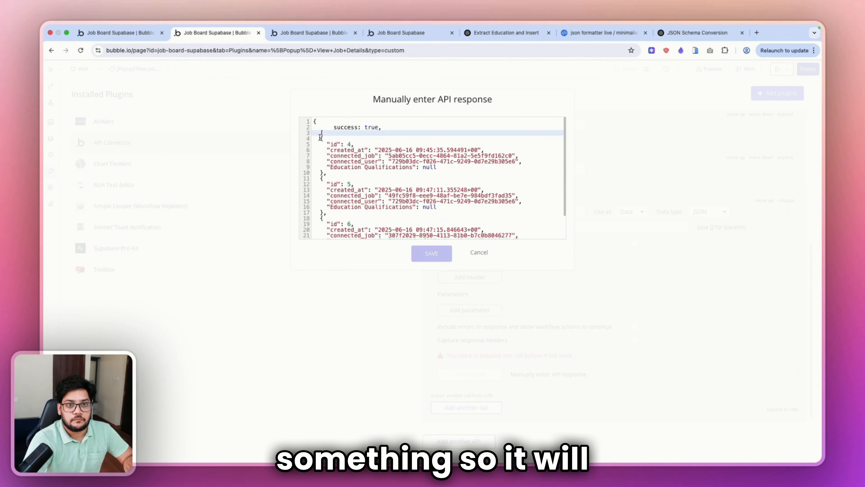
left_click_drag(320, 137, 321, 172)
left_click(321, 172)
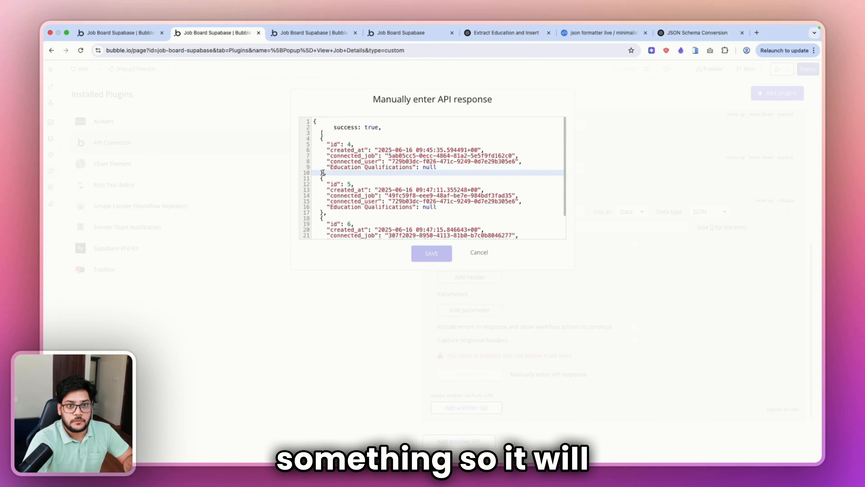
left_click_drag(455, 167, 323, 144)
key("ctrl+c")
key("BackSpace")
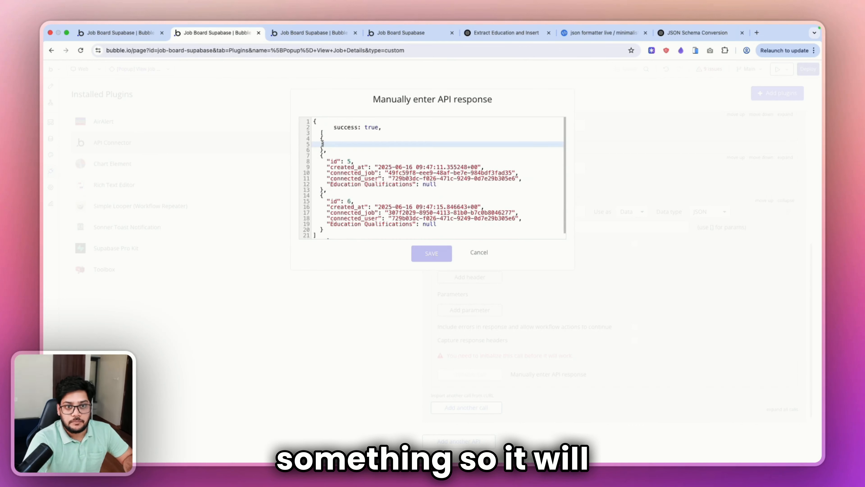
left_click(392, 130)
key("ctrl+v")
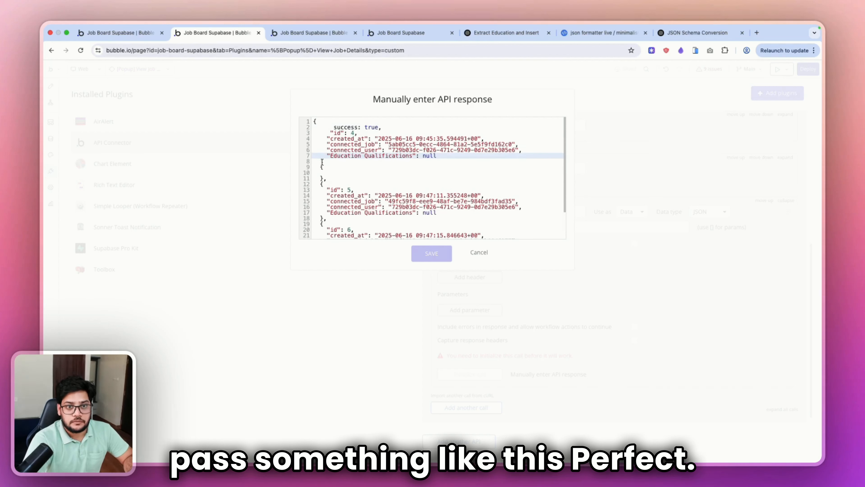
left_click_drag(322, 163, 328, 231)
key("BackSpace")
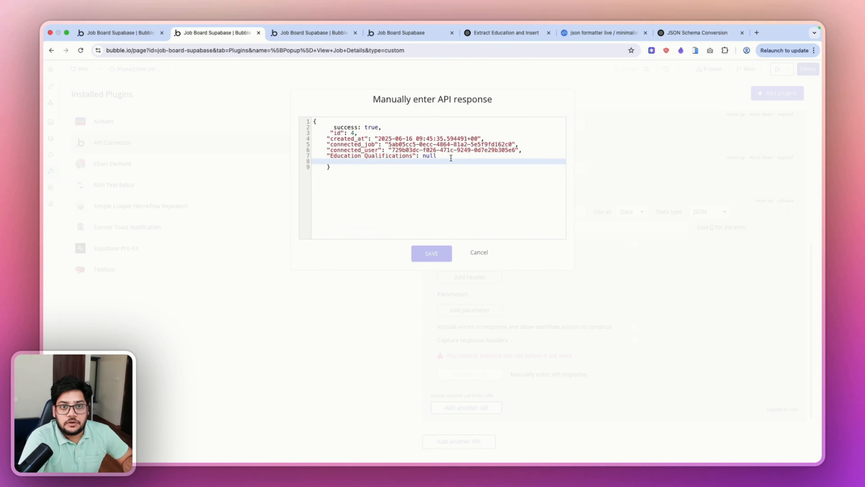
Enclose the success key in double quotes and save the manual API response
left_click(372, 169)
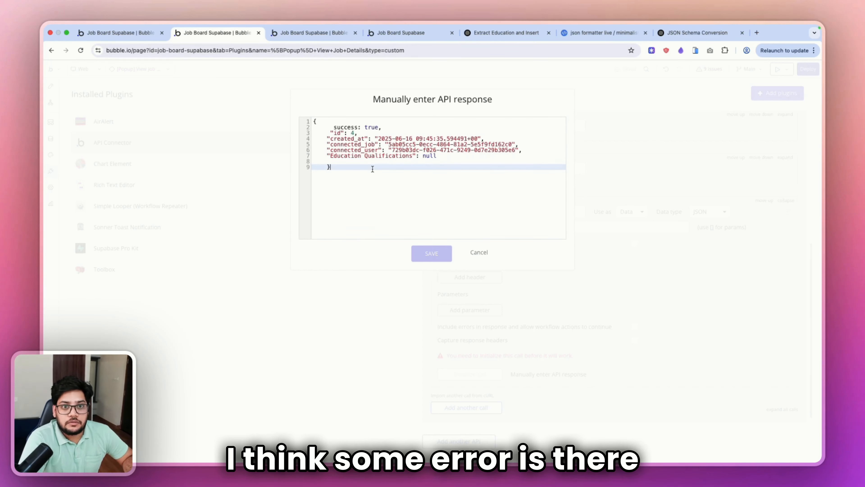
left_click(334, 128)
type("\"")
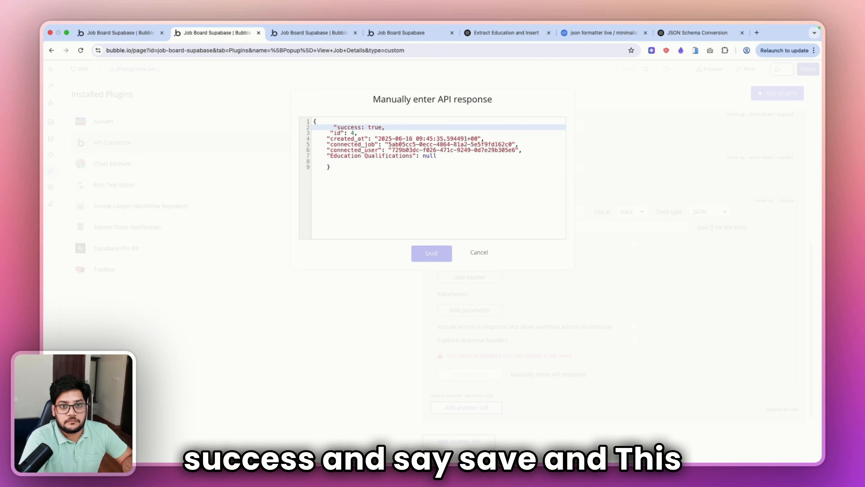
type("\"")
left_click(432, 255)
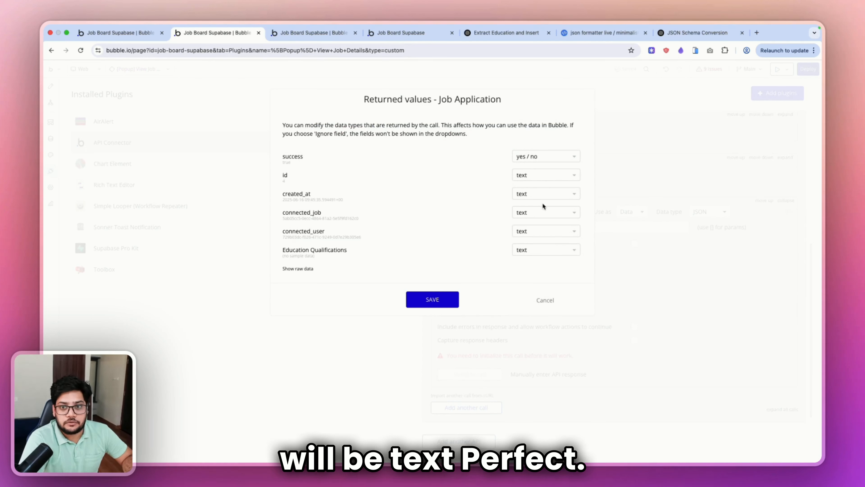
Set the returned created_at field's data type to date and save the Job Application call's returned values
left_click(536, 194)
type("dat")
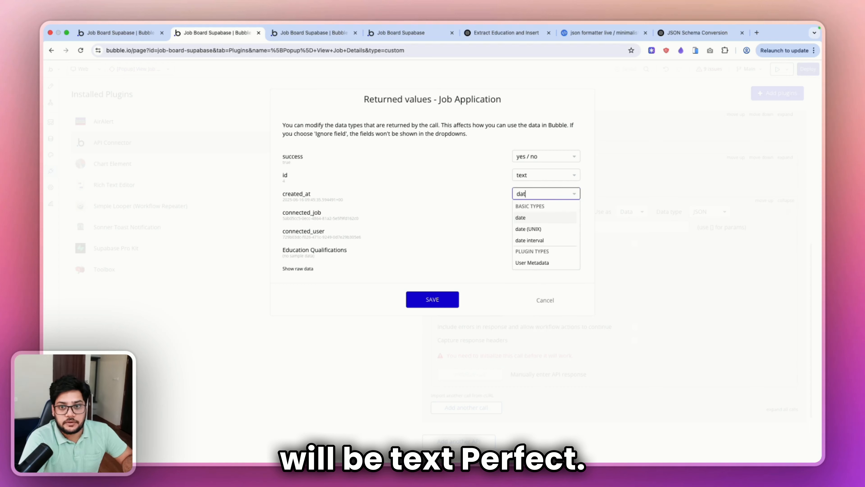
left_click(527, 220)
left_click(449, 302)
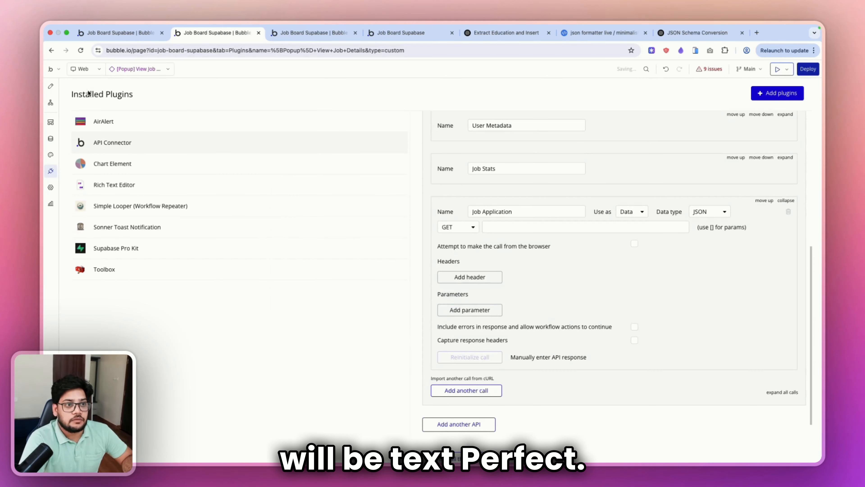
Set the datatype of the SupabaseEdgefunction A element in the popup to Job Application
left_click(51, 86)
left_click(360, 146)
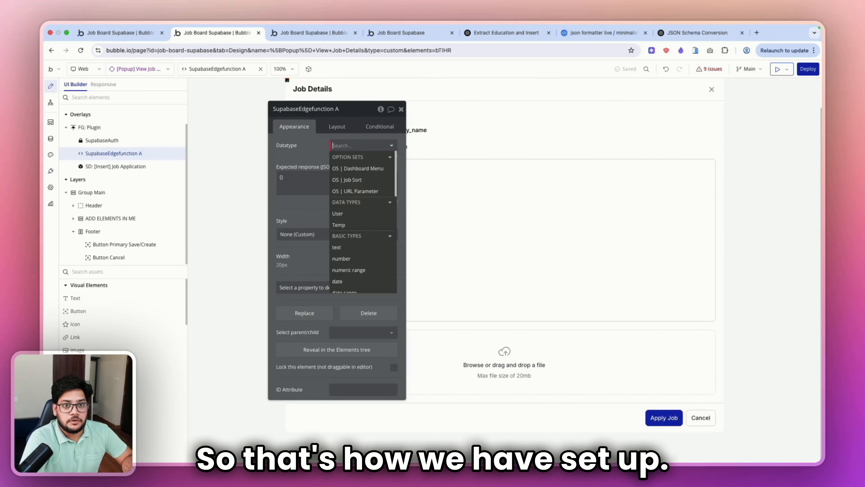
type("j")
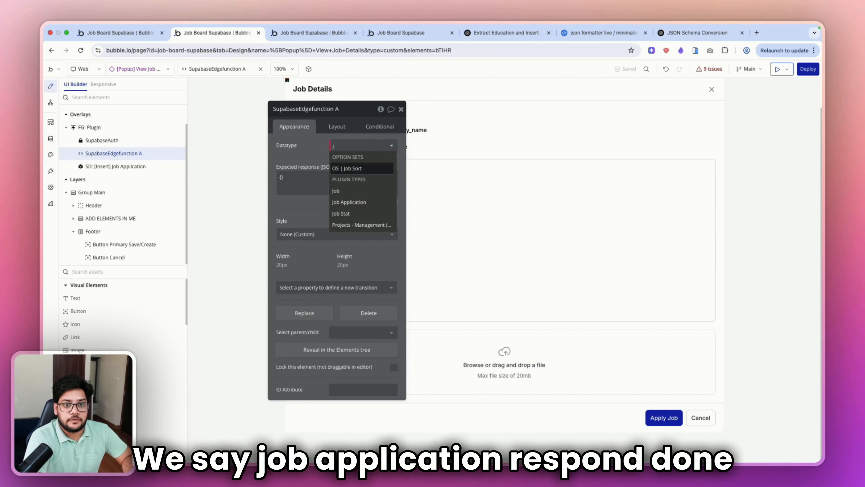
left_click(362, 202)
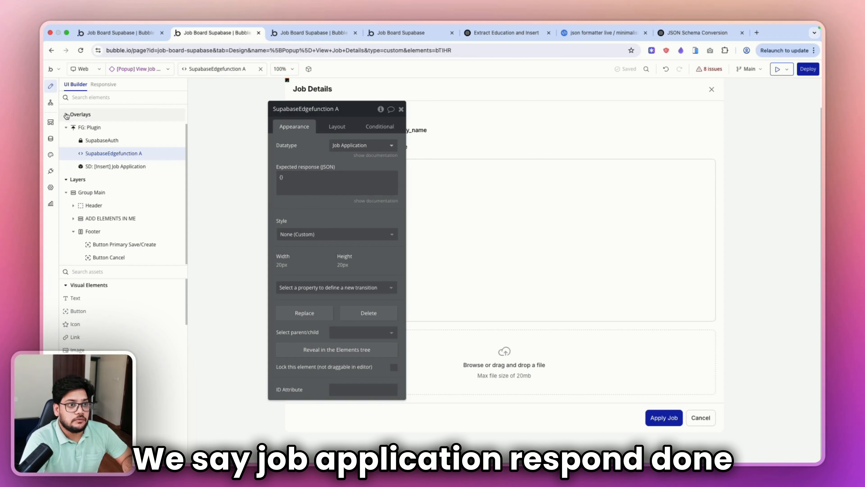
Open the click workflow of the popup's Apply Job button
left_click(125, 244)
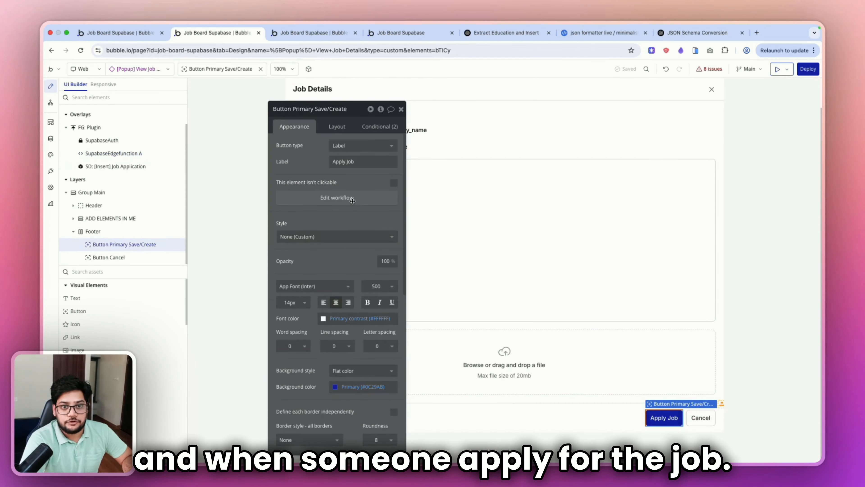
left_click(336, 197)
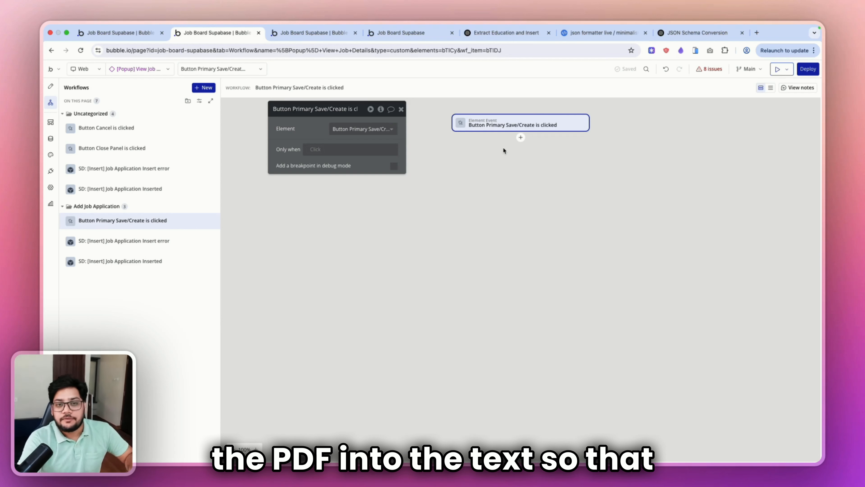
Search the plugin library for "pdf to text" and subscribe to the Pdf to text [without external api] plugin
left_click(51, 171)
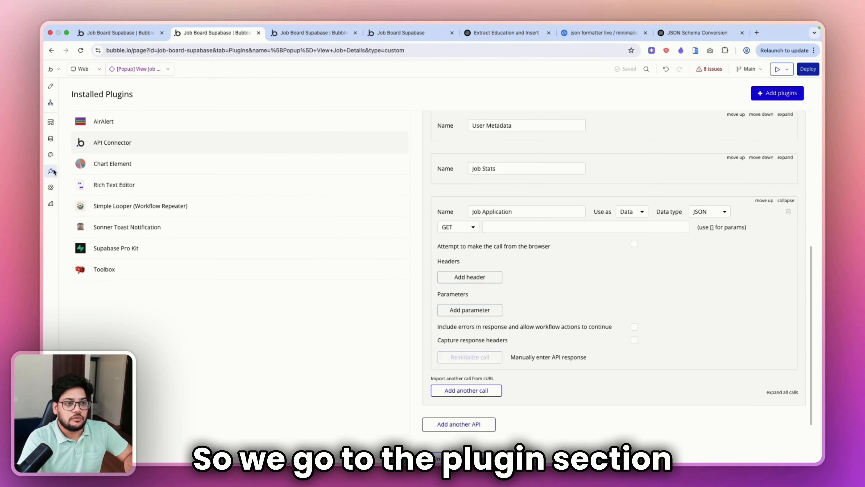
left_click(778, 93)
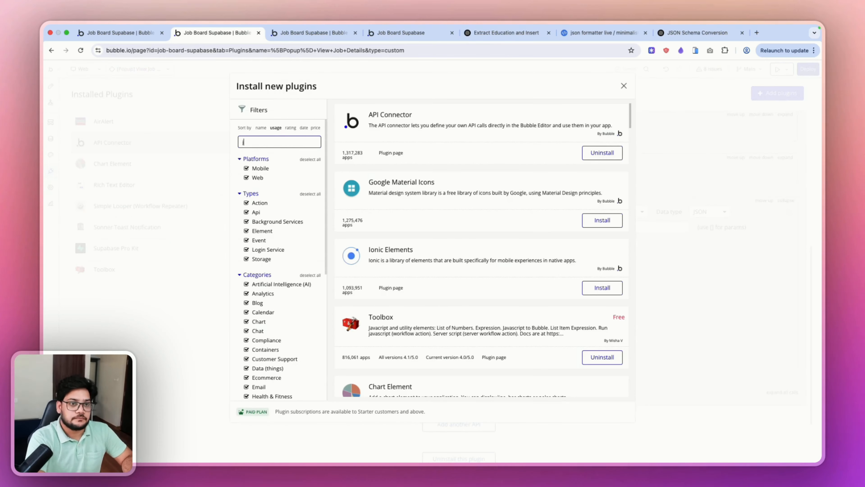
type("pdf to t")
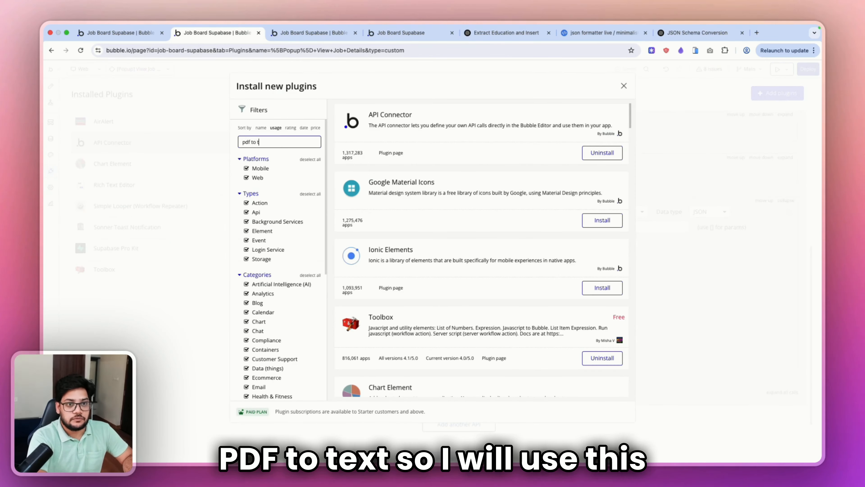
type("ext")
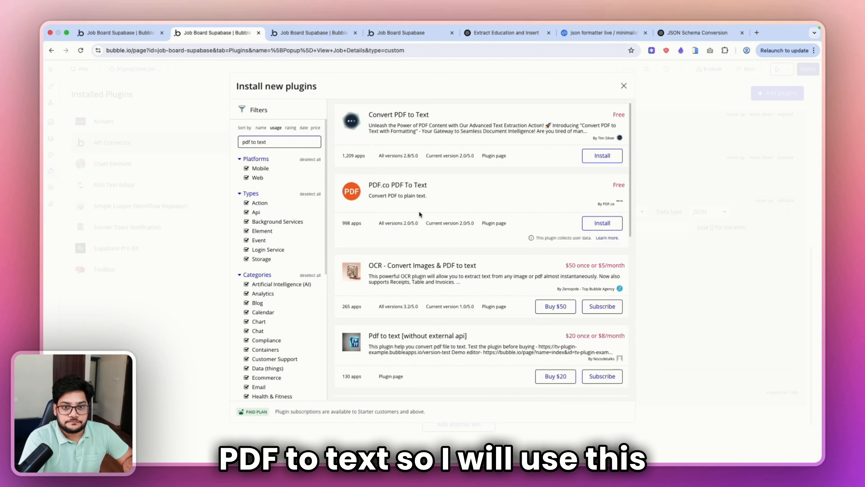
scroll(420, 214, "down", 3)
left_click(602, 290)
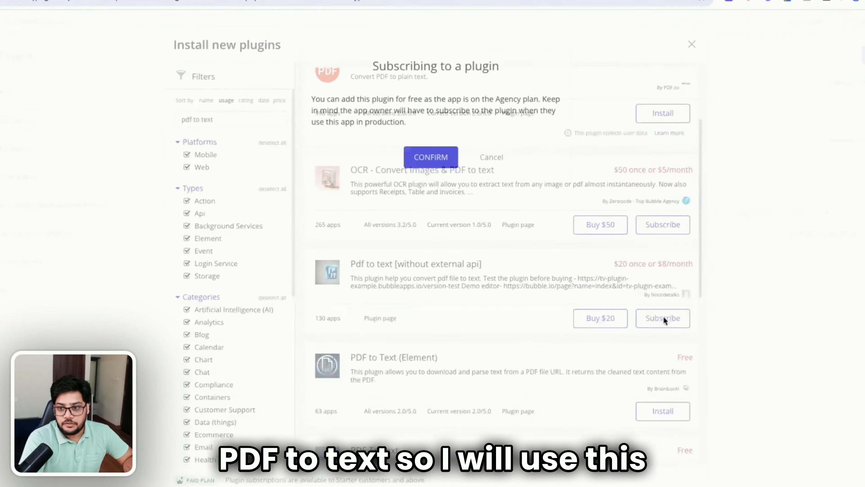
left_click(428, 169)
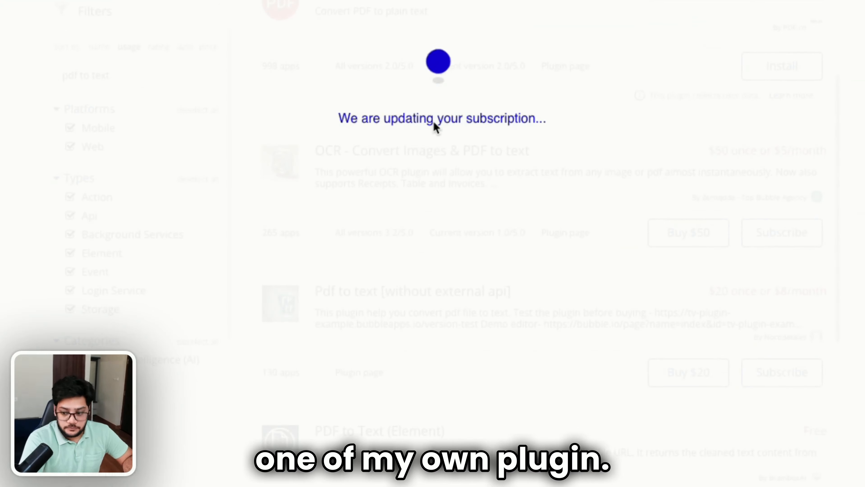
left_click(435, 101)
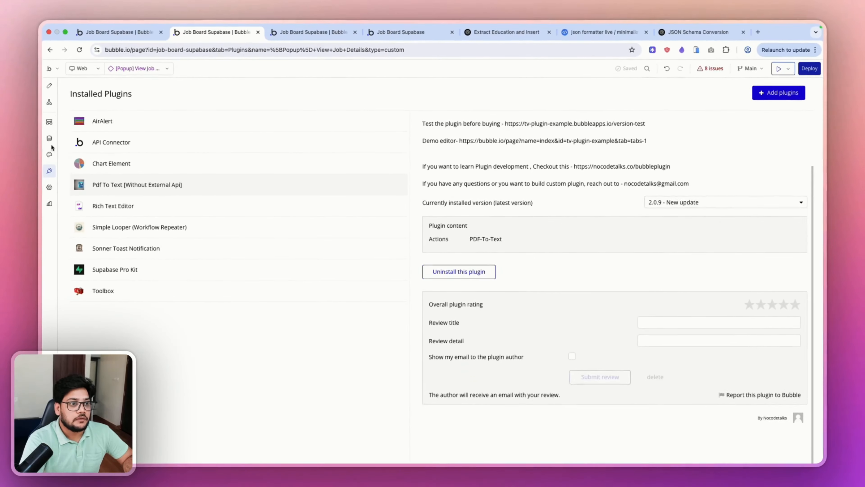
Add a PDF-to-Text action to the Button Primary Save/Create click workflow
left_click(51, 103)
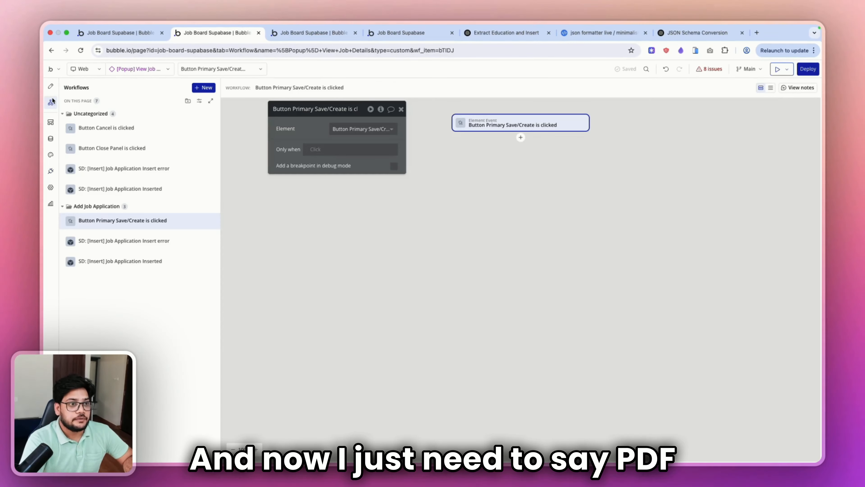
left_click(520, 137)
type("pdf")
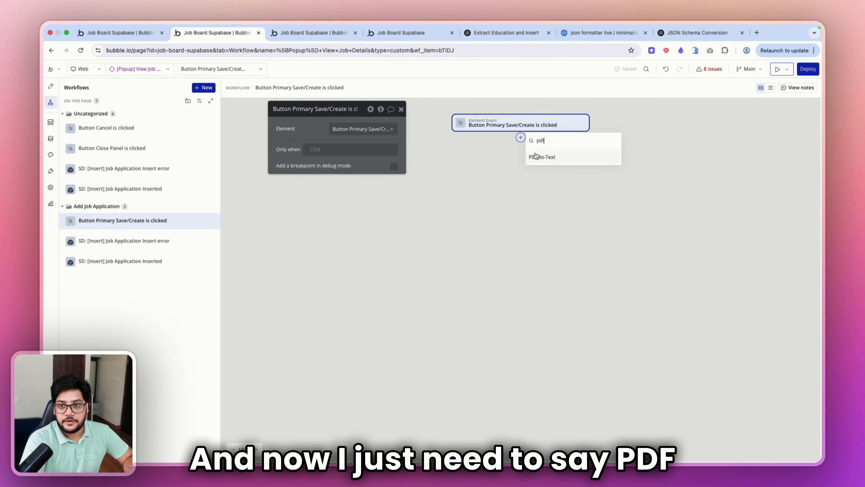
left_click(536, 157)
Set the PDF-to-Text action's pdf-url to an arbitrary text beginning with "https:"
left_click(338, 131)
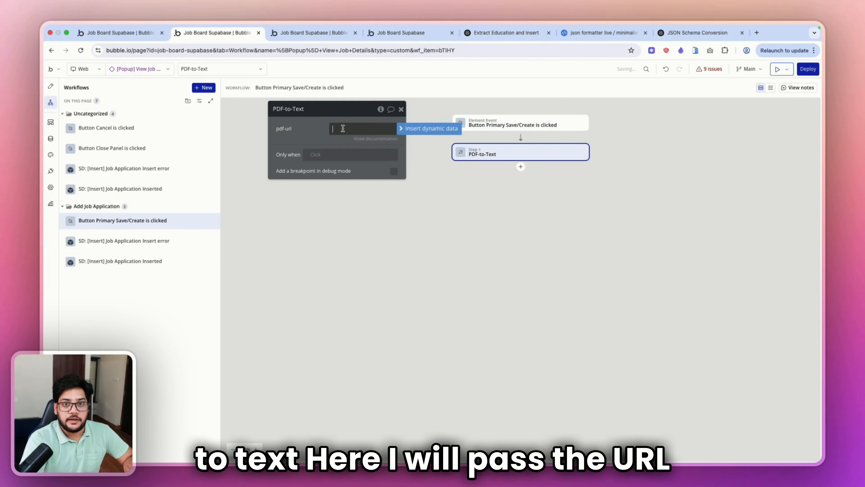
type("arb")
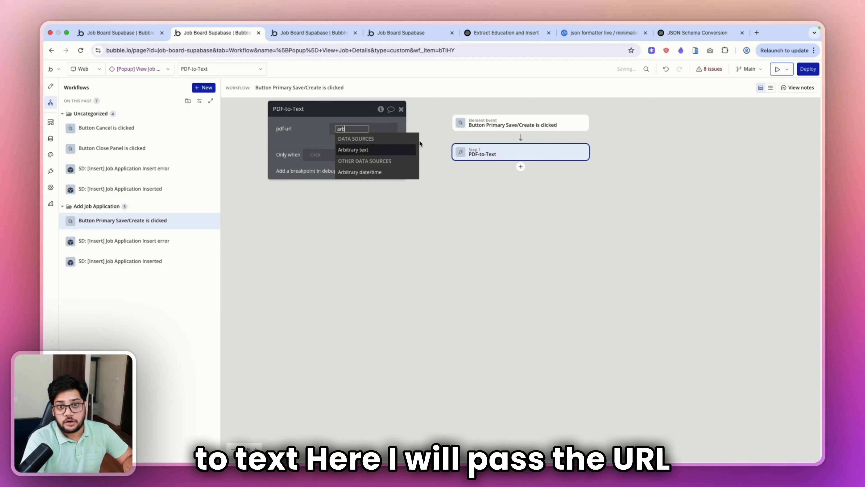
left_click(365, 149)
left_click(461, 139)
type("http")
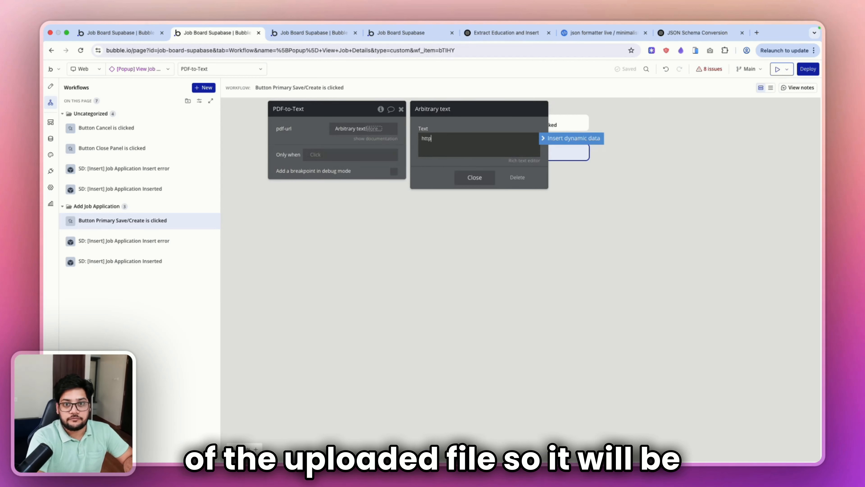
type("s:")
Insert the FileUploader / TRANSPARENT element's value after "https:" in the pdf-url's arbitrary text
left_click(574, 138)
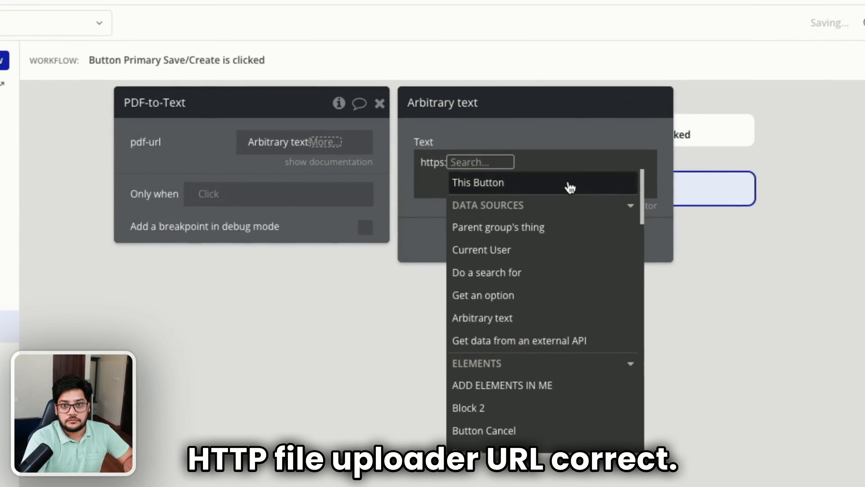
type("fil")
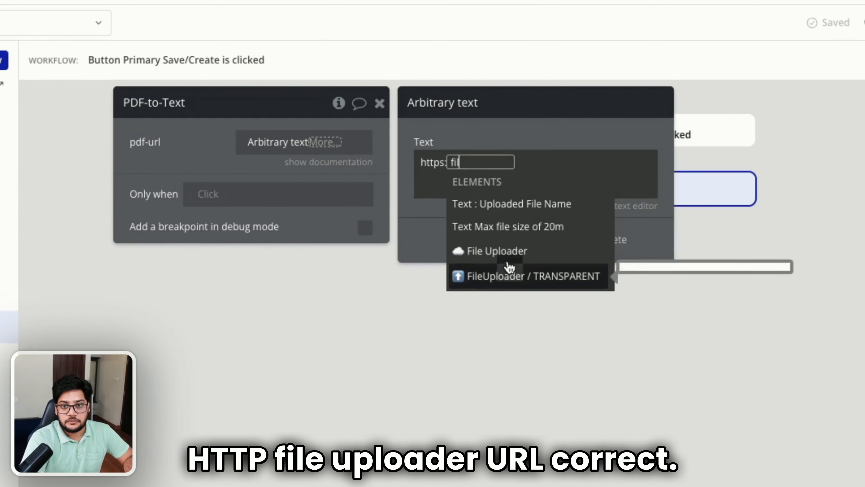
left_click(512, 276)
left_click(537, 241)
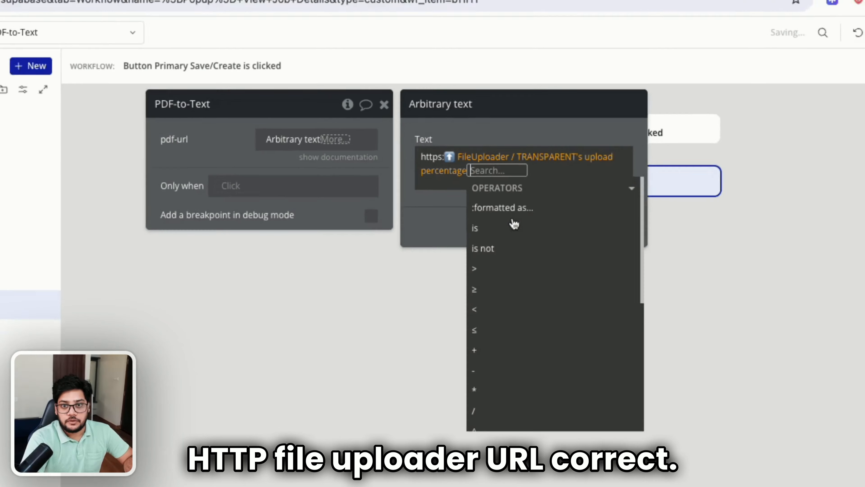
left_click(464, 164)
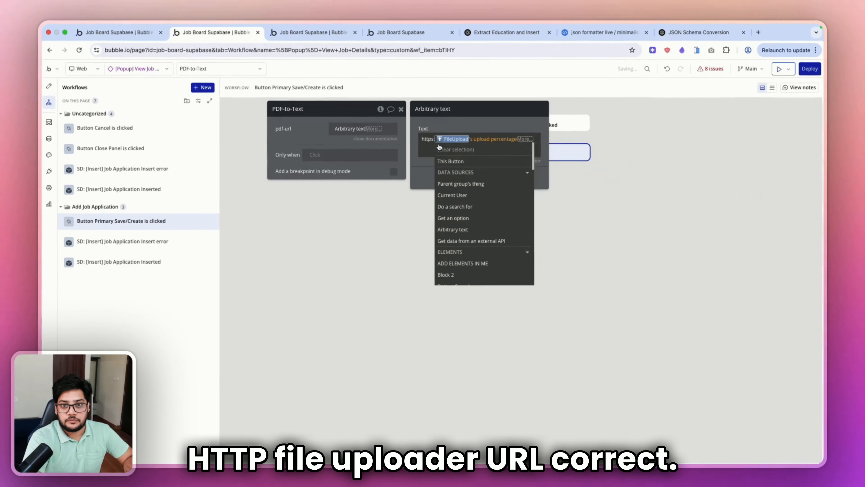
left_click(506, 139)
type("va")
left_click(477, 166)
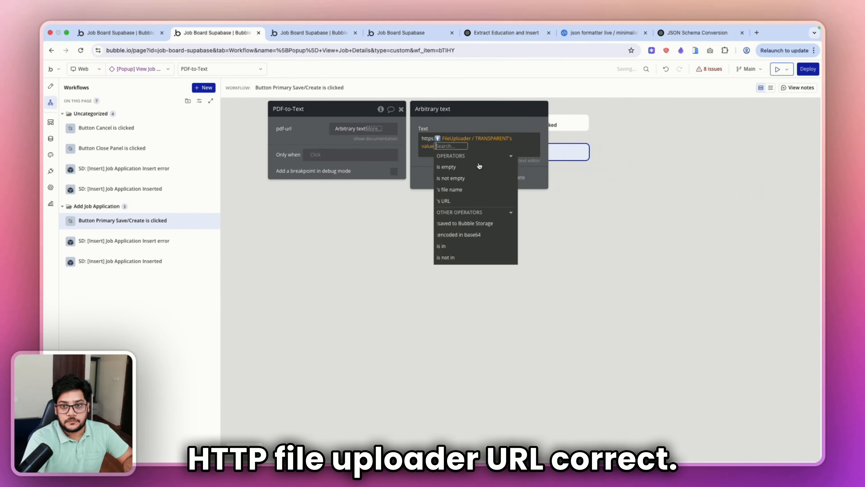
left_click(463, 194)
left_click(327, 131)
left_click_drag(309, 130, 338, 223)
Add a Terminate this workflow action that runs only when the result of step 1 (PDF-to-Text)'s error is not empty
left_click(521, 167)
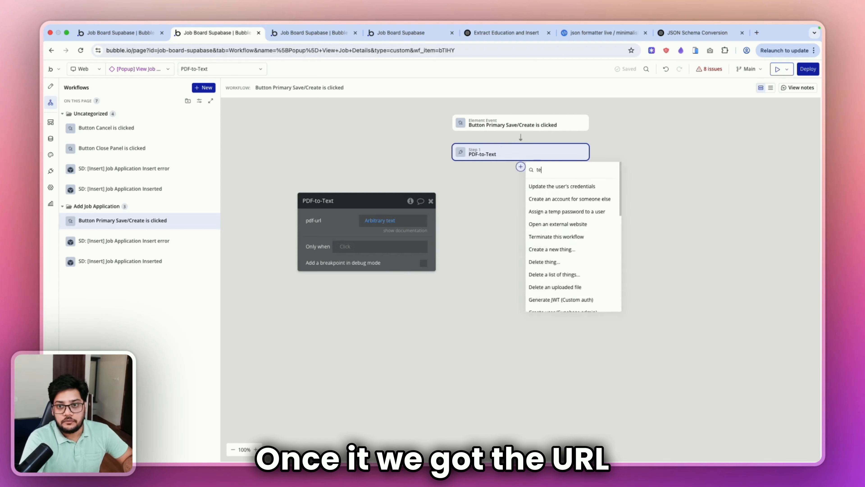
type("ter")
left_click(556, 199)
left_click(355, 230)
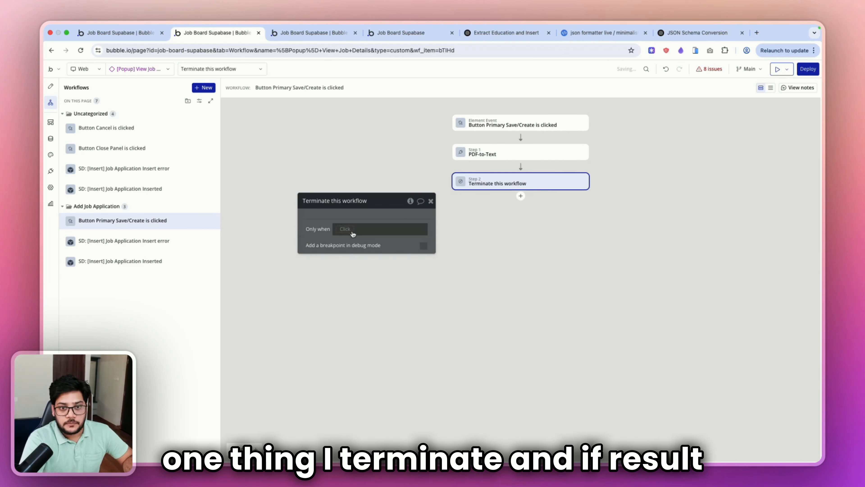
left_click(370, 261)
left_click(374, 269)
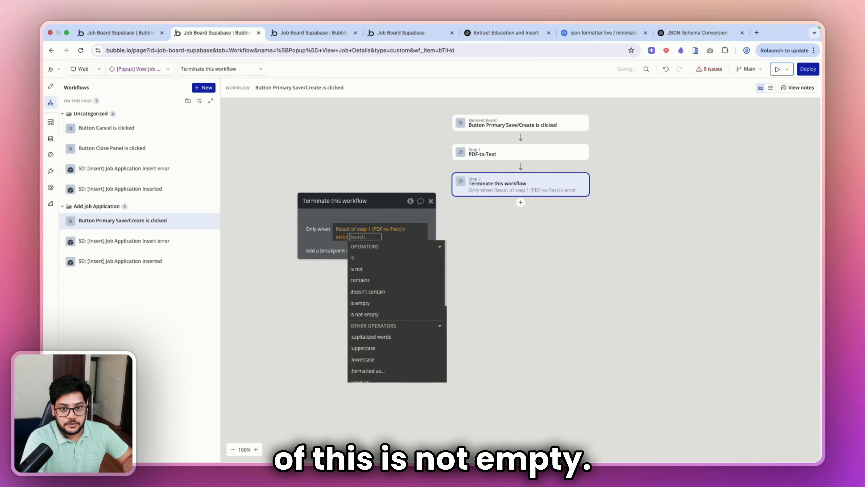
left_click(370, 290)
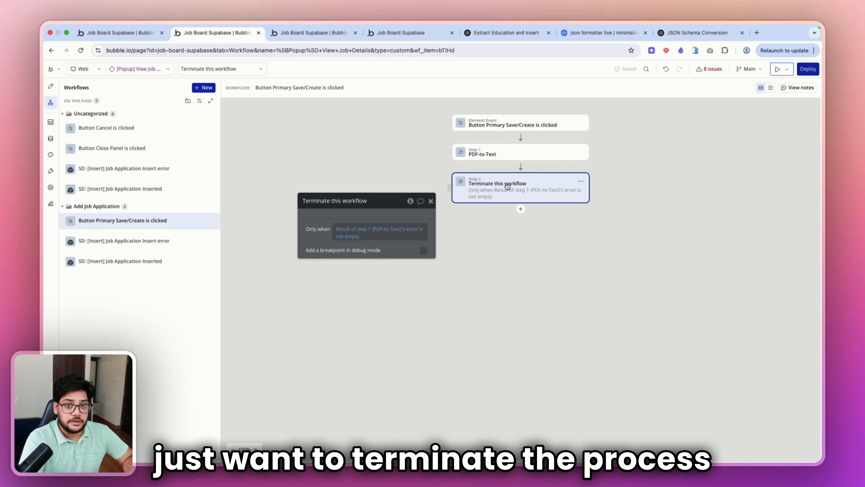
Insert a Sonner (Show Toast) action between PDF-to-Text and the termination, with its type set to error
left_click(520, 167)
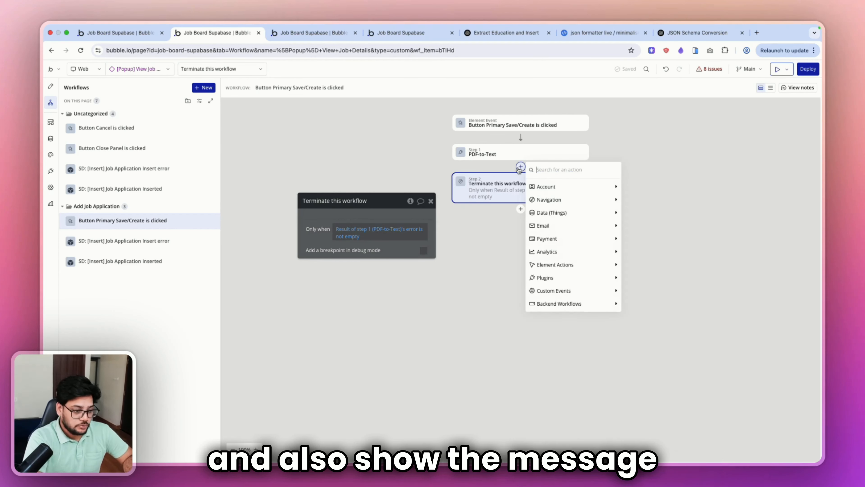
type("to")
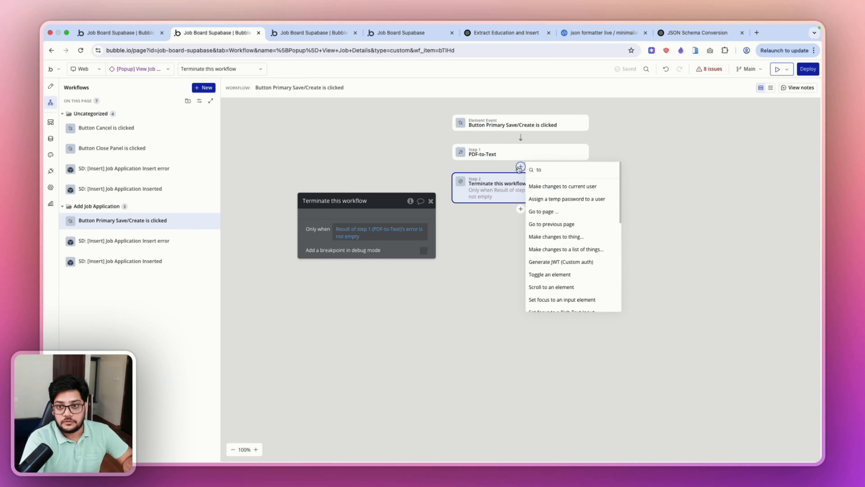
type("as")
left_click(564, 186)
left_click(374, 255)
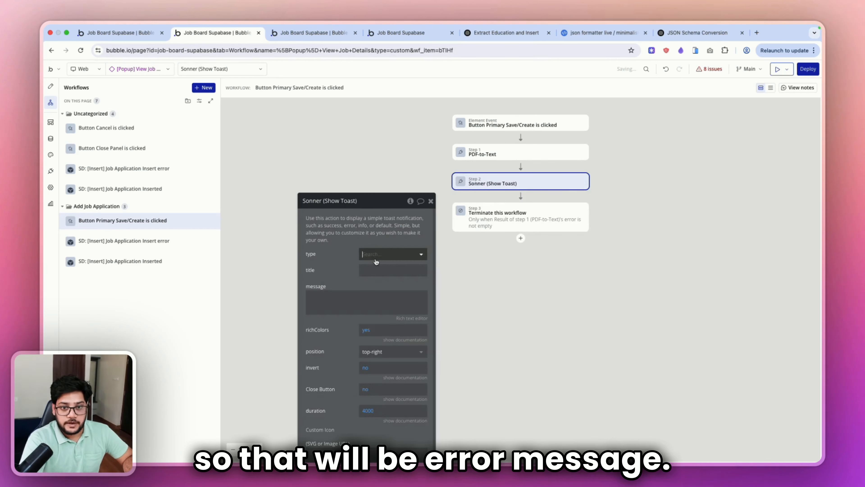
left_click(369, 303)
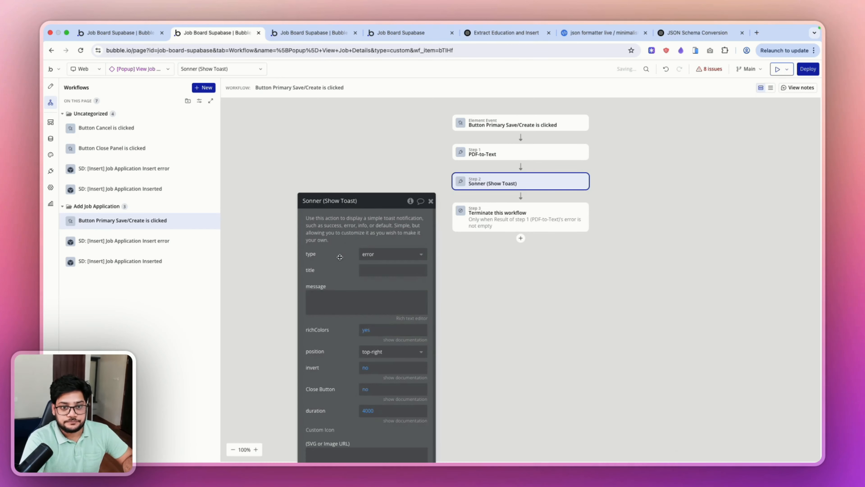
Set the toast's message to the result of step 1 (PDF-to-Text)'s error
left_click(338, 190)
left_click(454, 190)
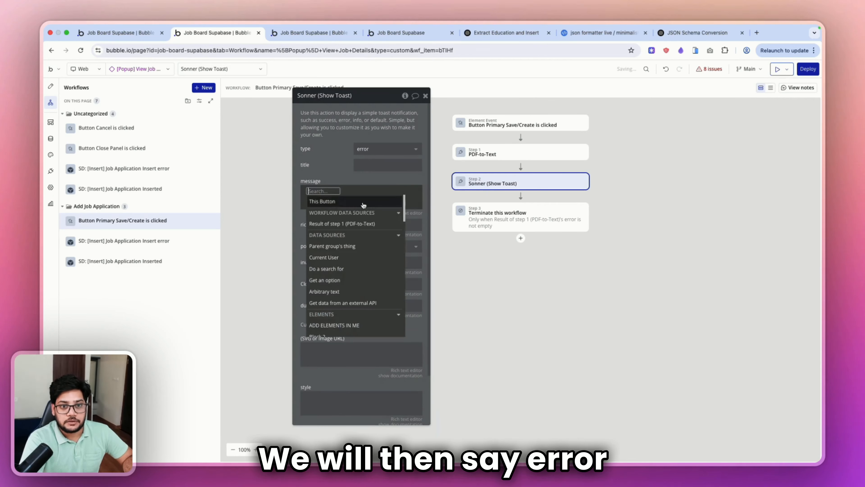
left_click(375, 222)
left_click(383, 223)
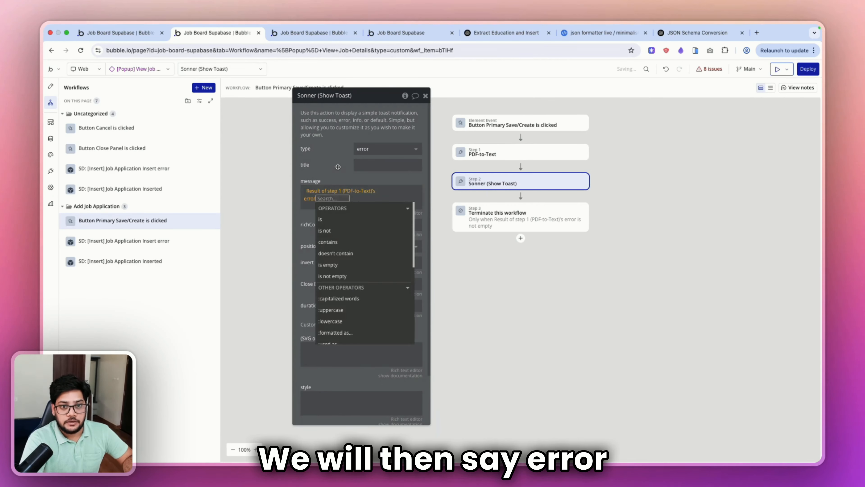
Make the toast run only when the result of step 1 (PDF-to-Text)'s error is not empty
scroll(341, 341, "down", 3)
left_click(341, 400)
left_click(356, 434)
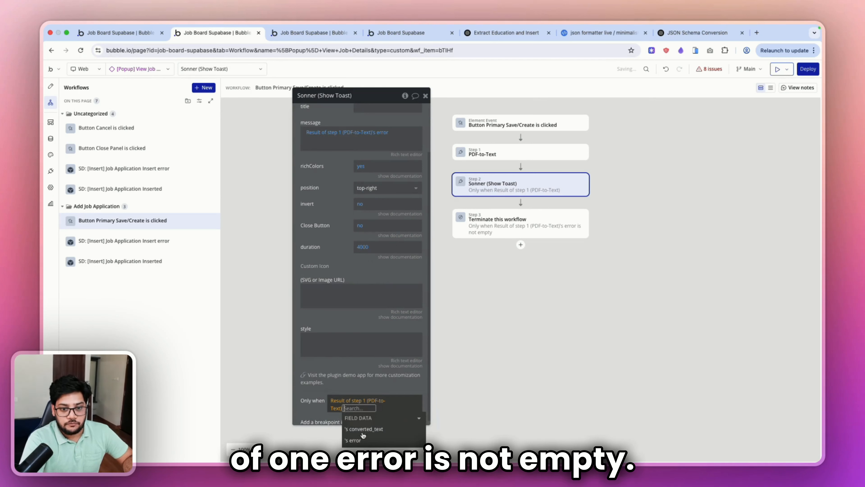
left_click(367, 440)
type("is")
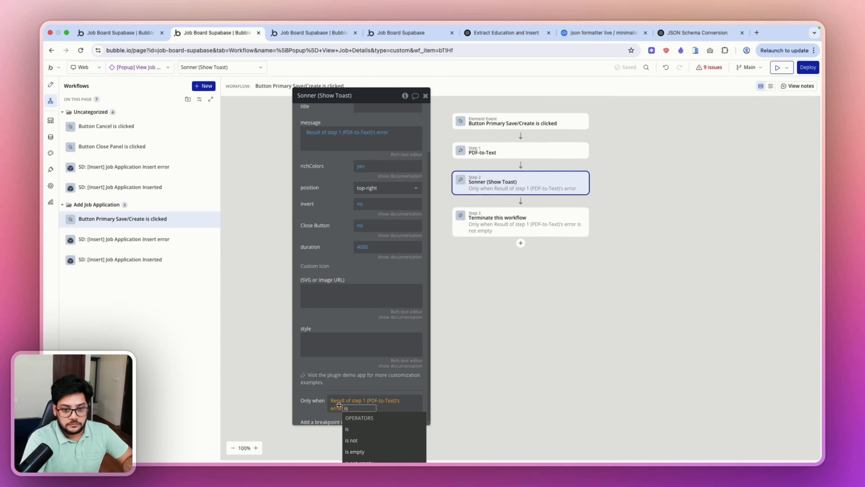
left_click_drag(341, 322, 321, 275)
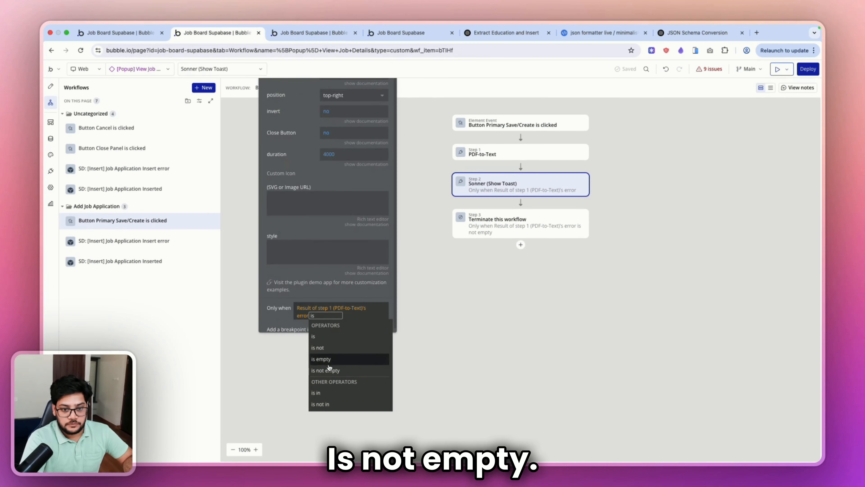
left_click(339, 370)
left_click_drag(302, 147, 302, 209)
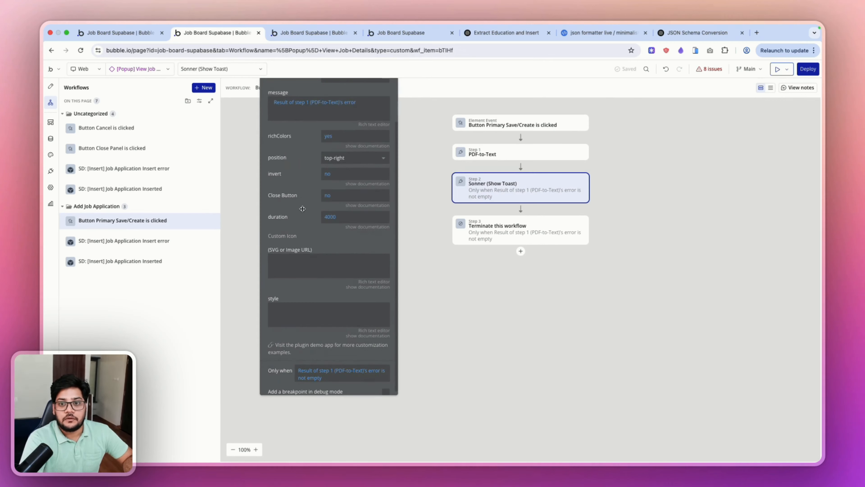
Add an Invoke a Supabase Edge function action at the end of the workflow, using the SupabaseEdgefunction A element
left_click(520, 251)
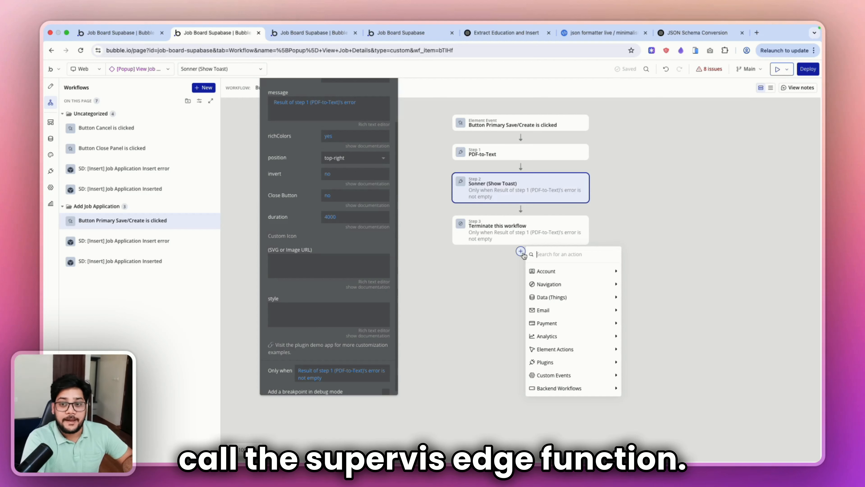
type("edg")
left_click(570, 269)
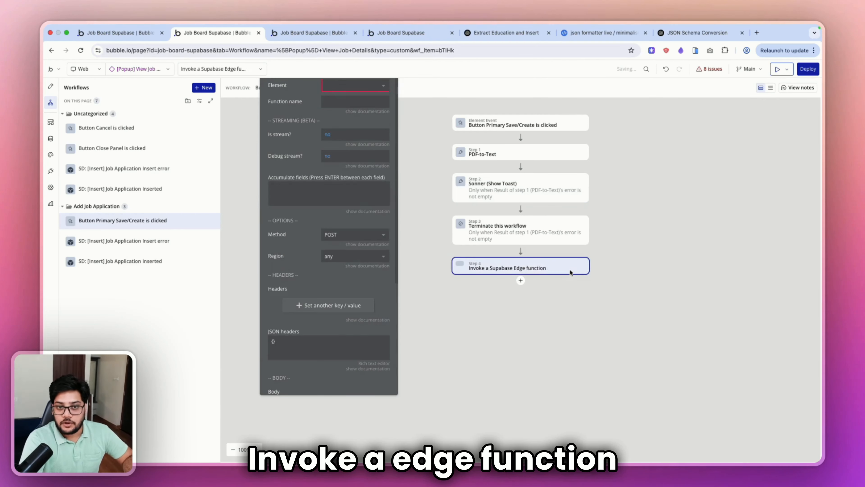
Copy the edge function's name from Supabase and set the Invoke action's function name to job_application
left_click(402, 164)
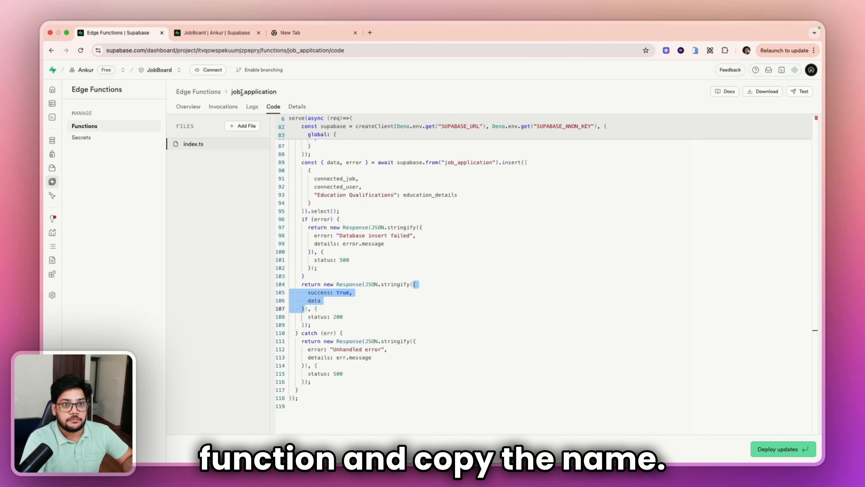
double_click(241, 93)
key("super+c")
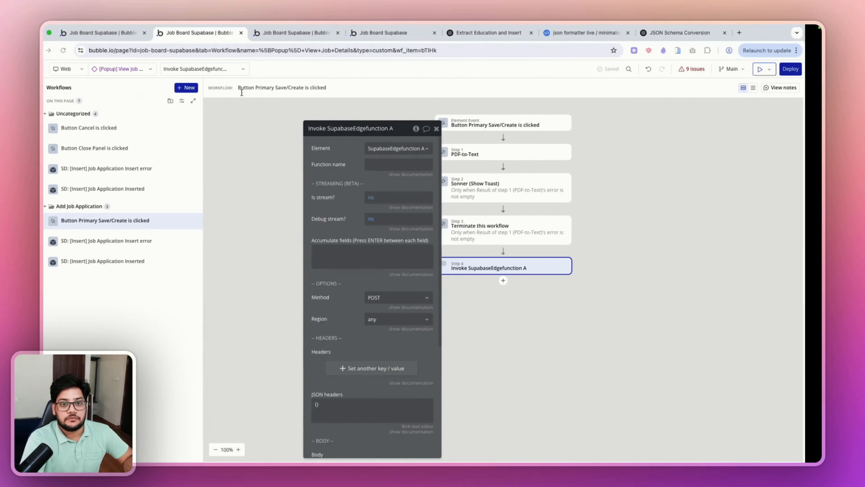
left_click(395, 165)
key("super+v")
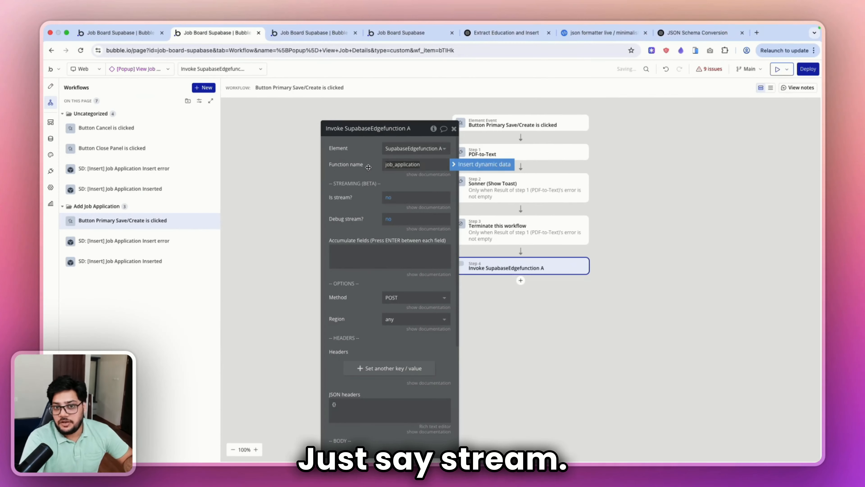
left_click_drag(373, 222, 338, 184)
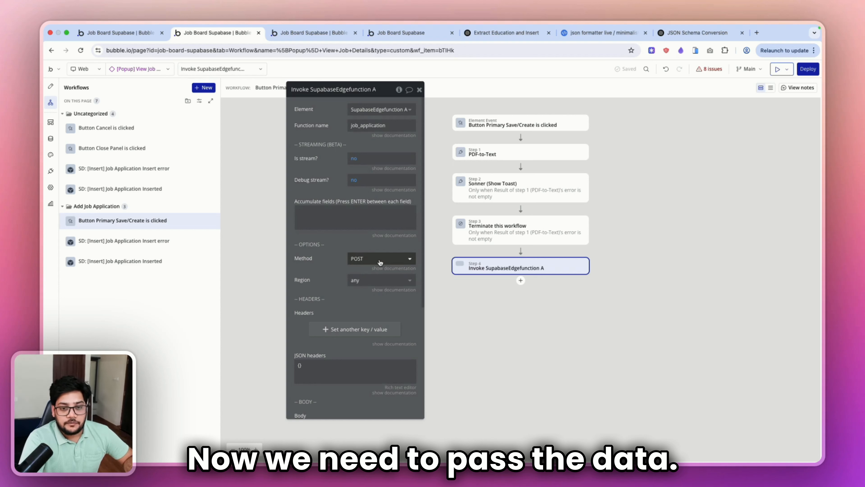
Copy the request field names resume_text, connected_job, connected_user from line 8 of the job_application function's index.ts in Supabase
scroll(376, 262, "down", 2)
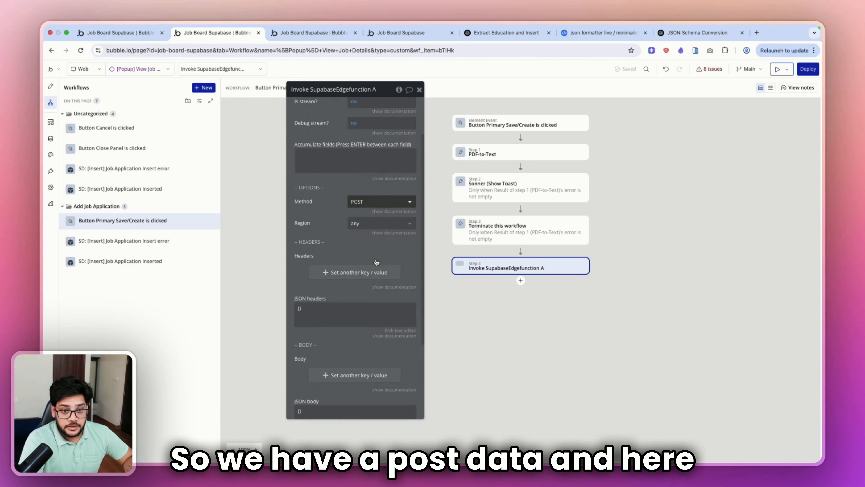
left_click(330, 308)
scroll(329, 309, "down", 3)
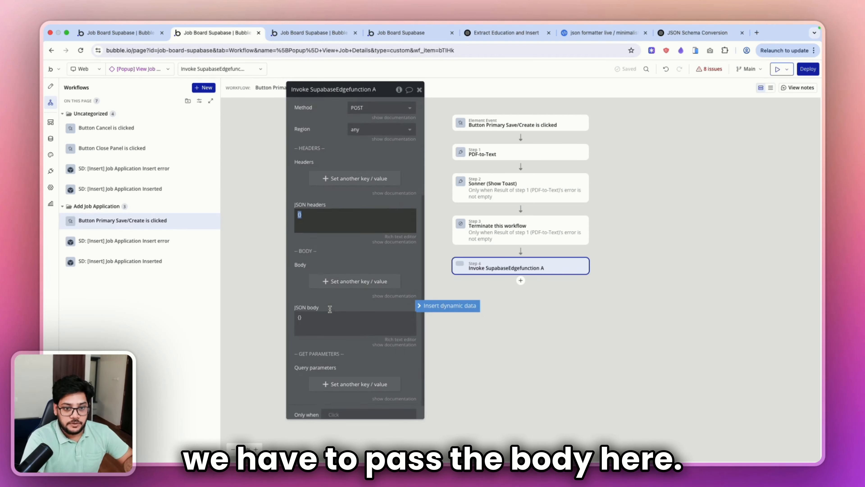
left_click(326, 318)
scroll(327, 318, "down", 1)
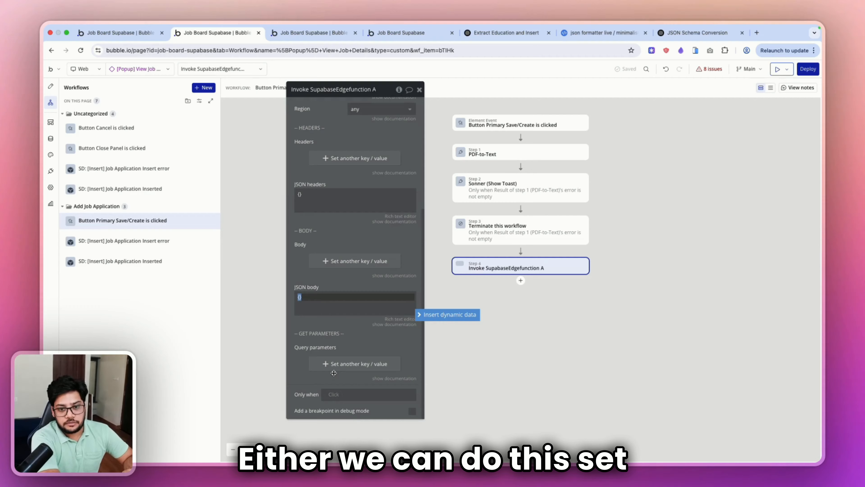
left_click(332, 305)
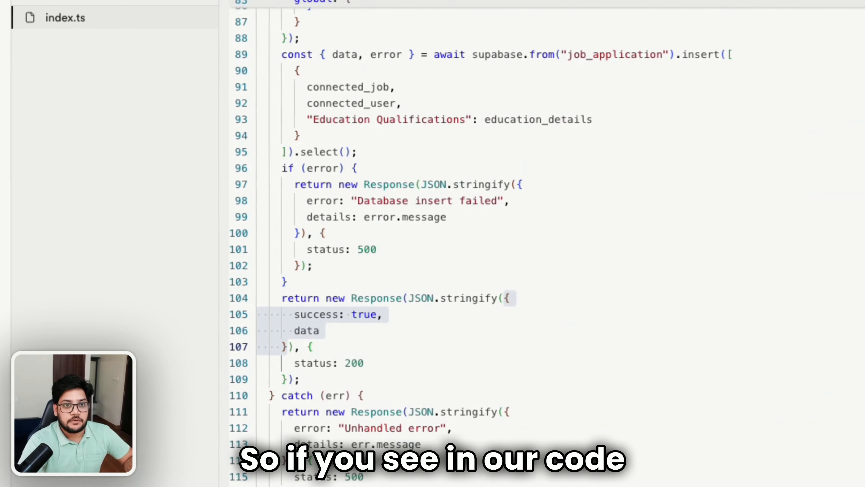
scroll(401, 187, "up", 20)
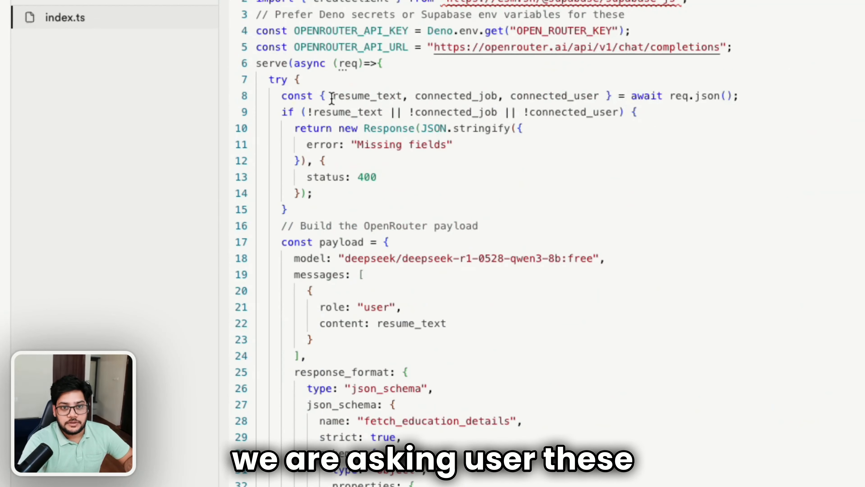
left_click_drag(332, 99, 598, 98)
key("super+c")
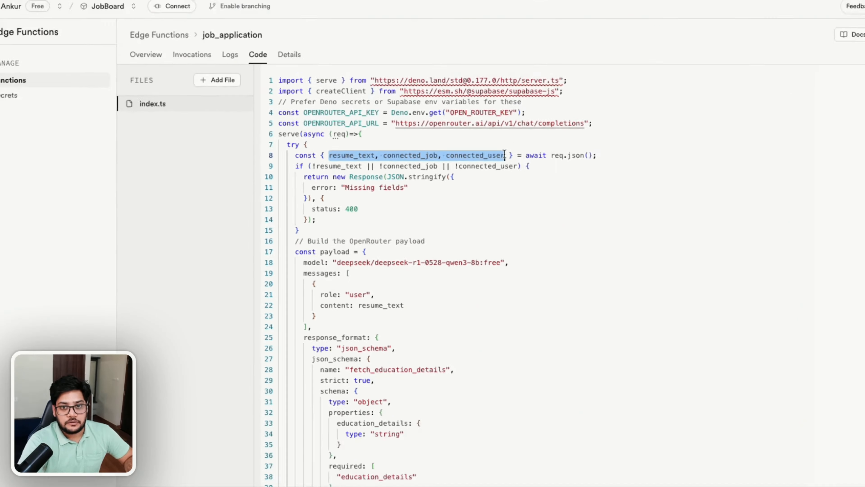
left_click(283, 34)
type("js")
key("Return")
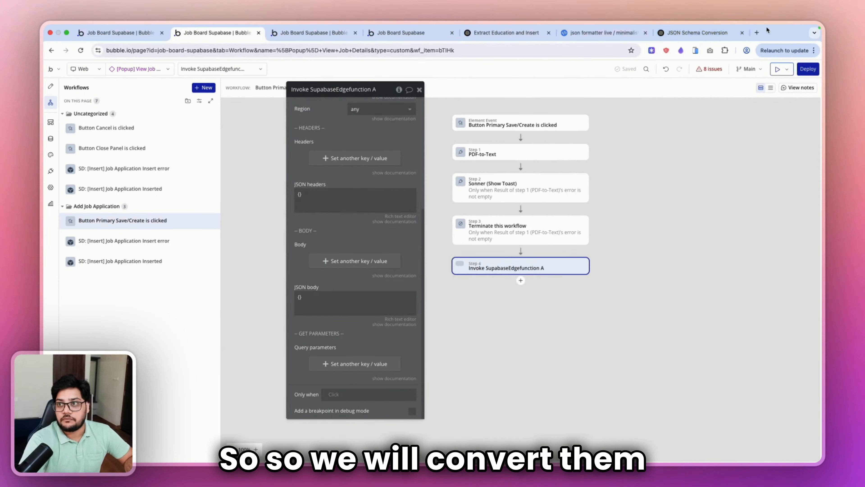
Open jsonformatter.com in a new browser tab and replace the editor's content with the copied field names
left_click(757, 33)
type("json")
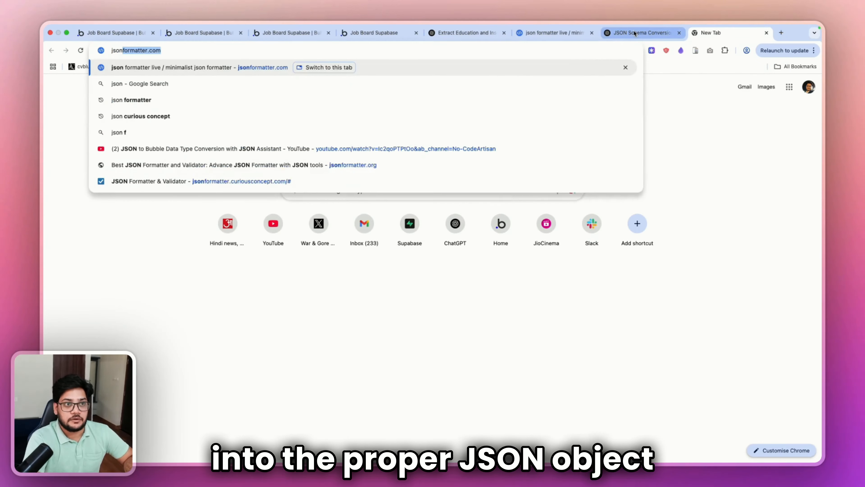
key("Return")
left_click(170, 218)
key("super+a")
key("super+v")
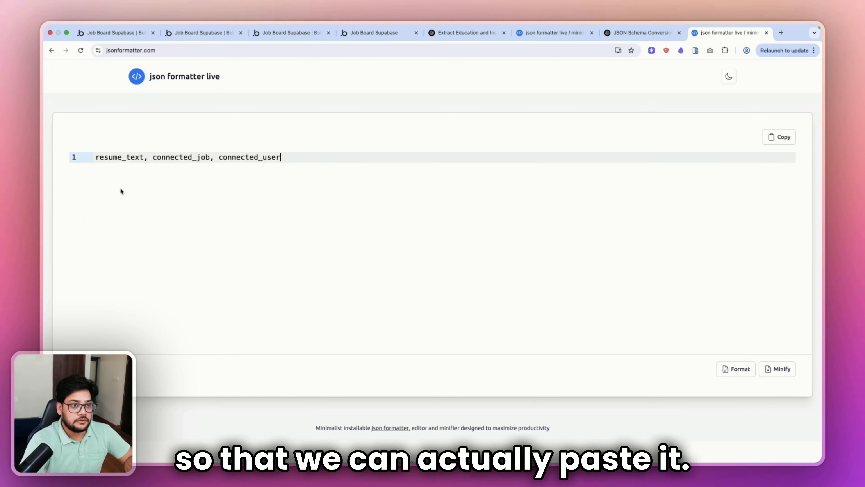
Turn the field list into a JSON object with quoted keys resume_text, connected_job and connected_user, each with an empty string value
left_click(98, 155)
type("{")
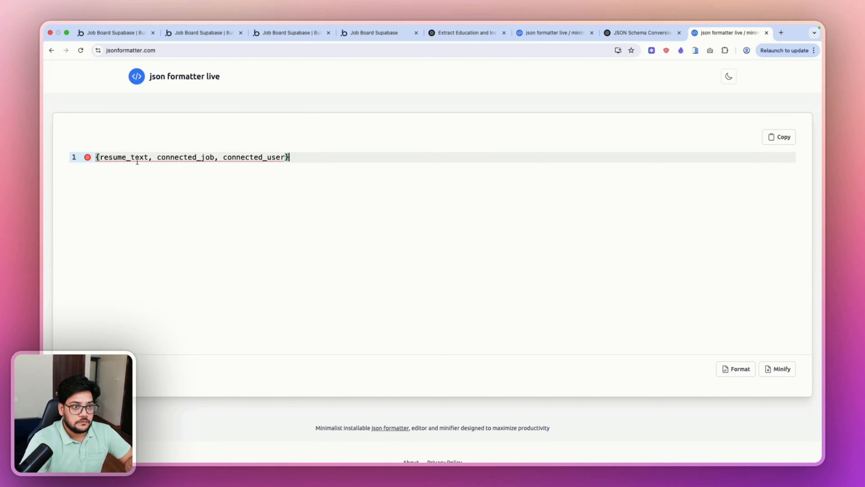
type("\"")
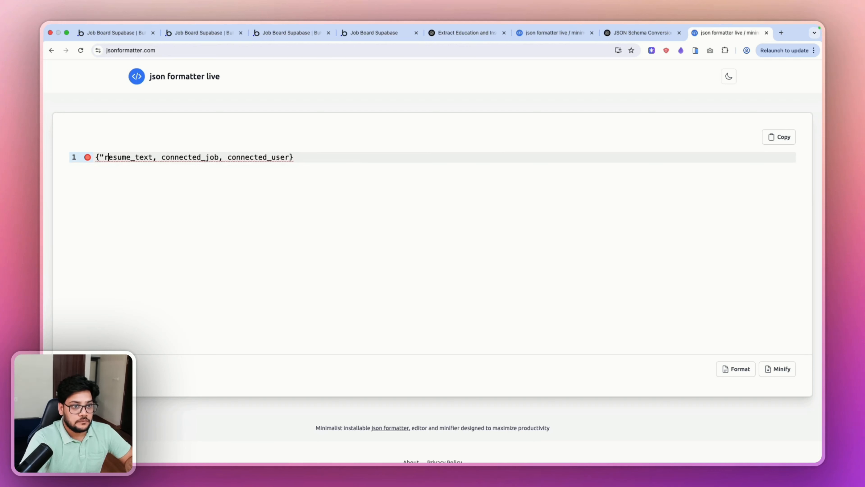
key("Right")
type("\"")
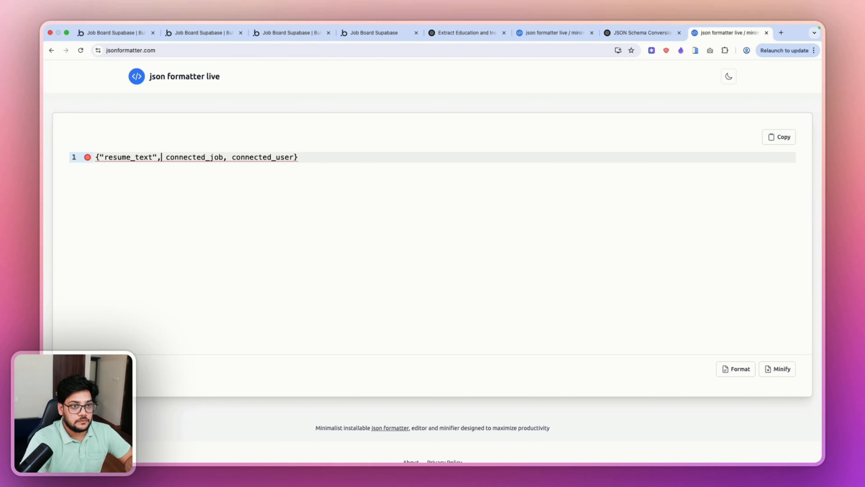
key("Left")
type(":\"")
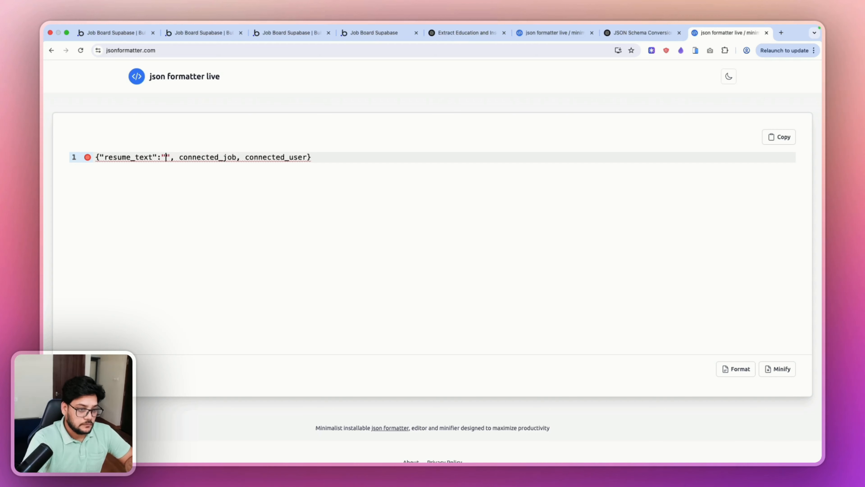
type("\"")
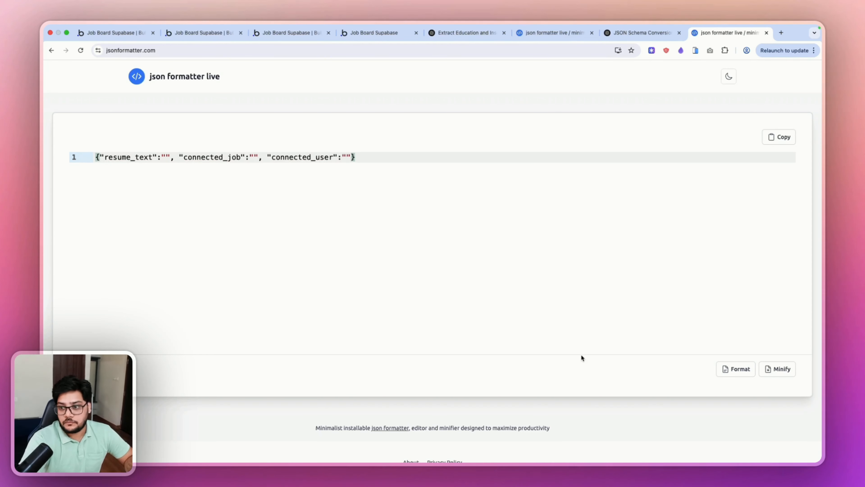
Format the JSON object across multiple lines and copy all of it
left_click(750, 367)
left_click(154, 168)
key("ctrl+a")
key("super+c")
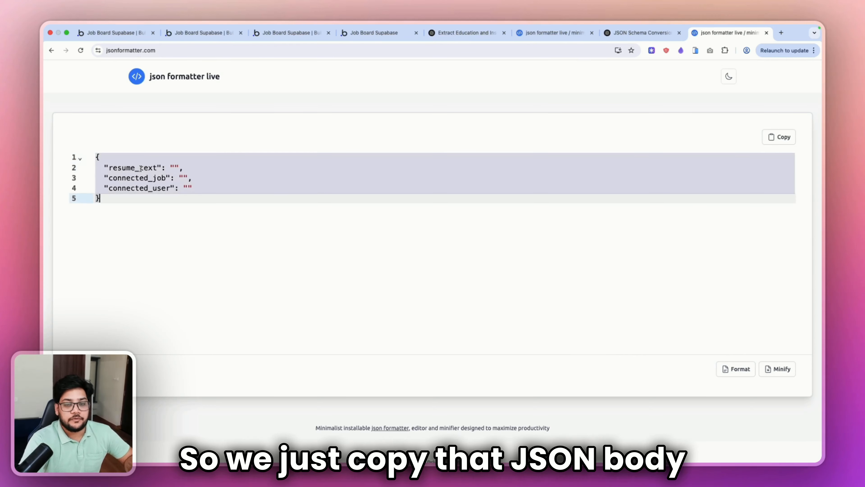
Return to the Bubble workflow and replace the Invoke SupabaseEdgefunction A action's JSON body with the copied JSON object
left_click(391, 33)
left_click(272, 32)
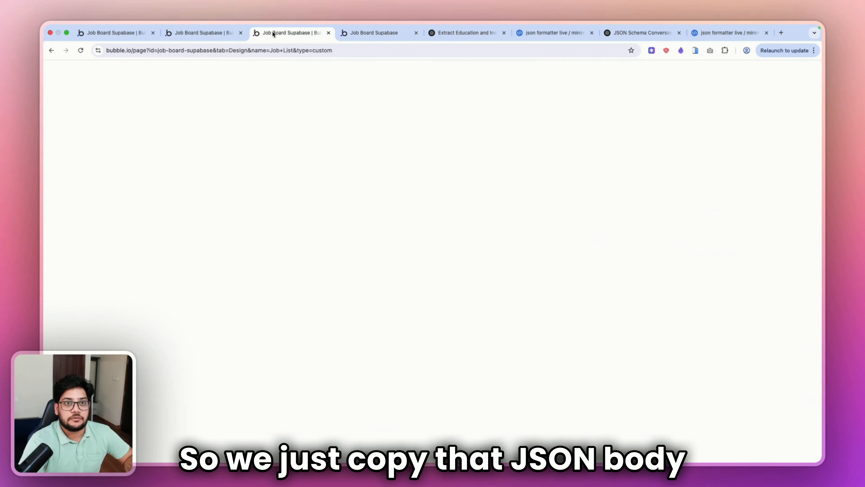
left_click(210, 33)
left_click(340, 301)
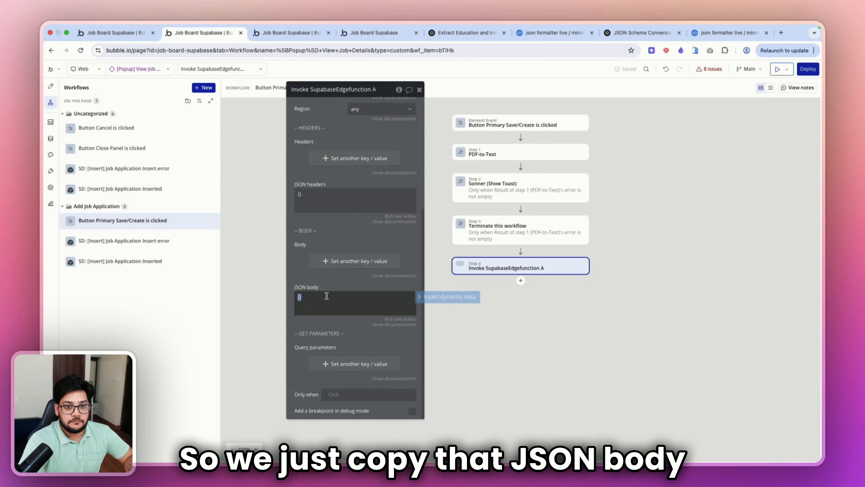
key("super+v")
Replace the empty quotes of resume_text with the result of step 1 (PDF-to-Text)'s converted_text, formatted as JSON-safe
left_click(337, 304)
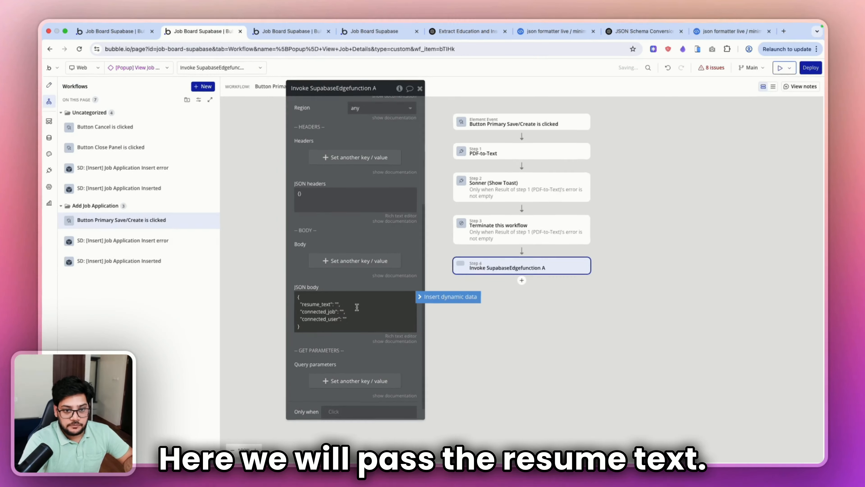
key("BackSpace")
key("BackSpace")
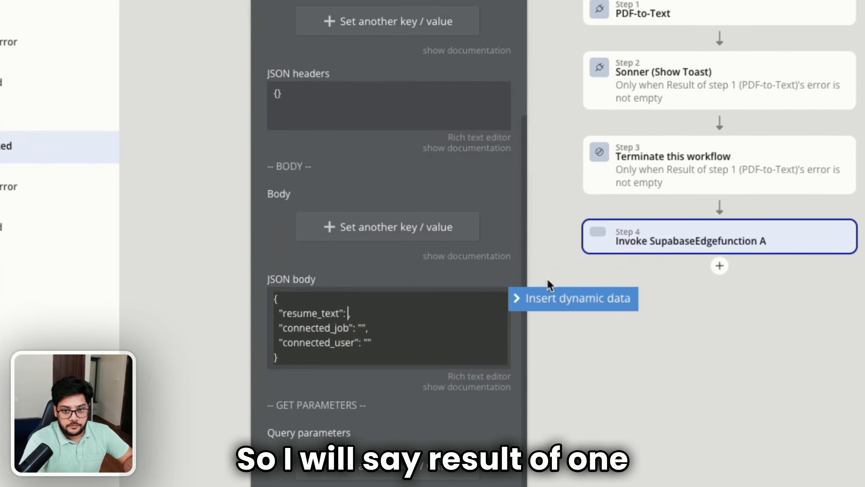
left_click(552, 295)
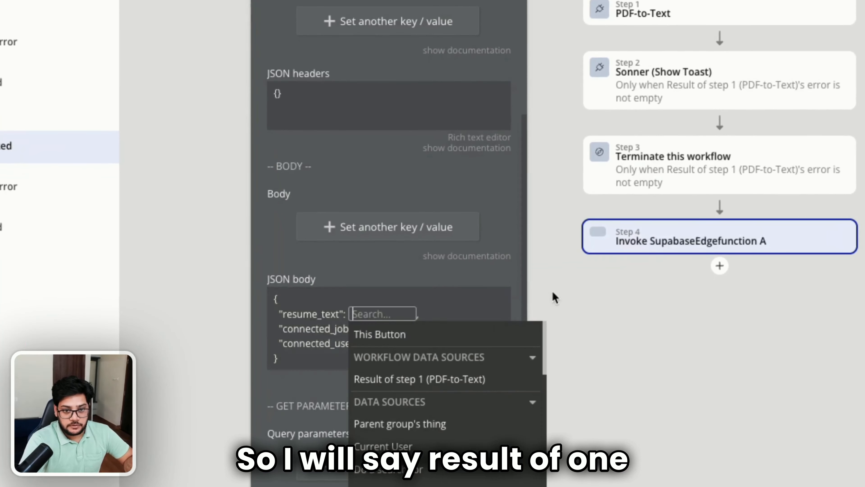
left_click(426, 379)
left_click(378, 370)
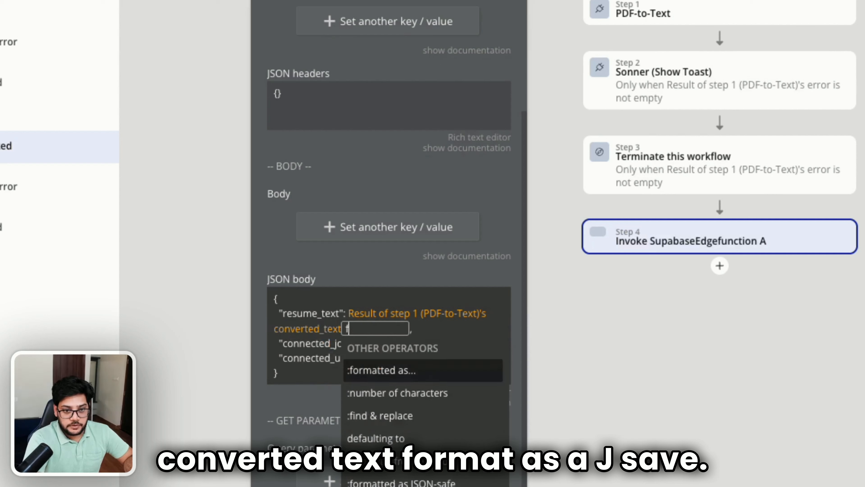
type("for")
left_click(392, 393)
left_click(286, 248)
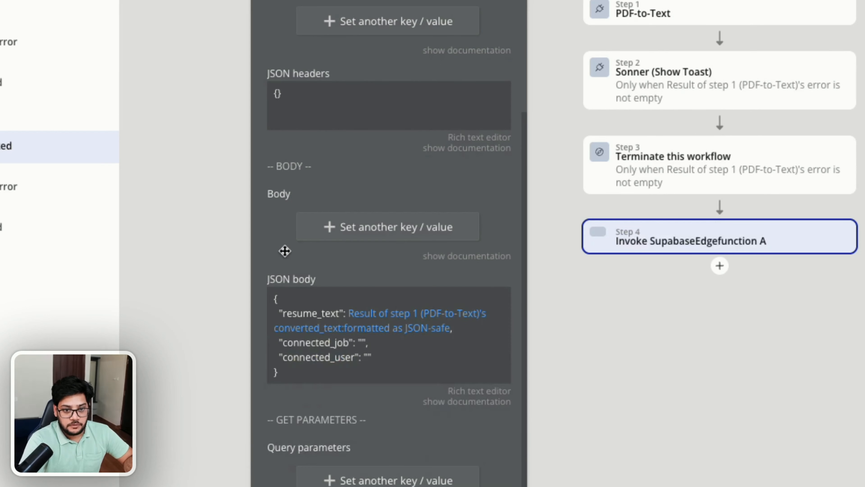
Set connected_job in the JSON body, inside its quotes, to [Popup] View Job Details's Job's id
left_click(361, 343)
left_click(361, 353)
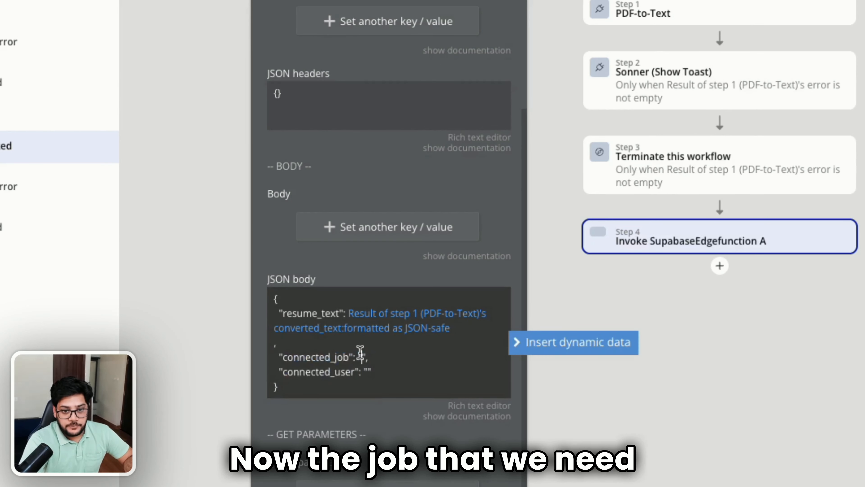
left_click(541, 349)
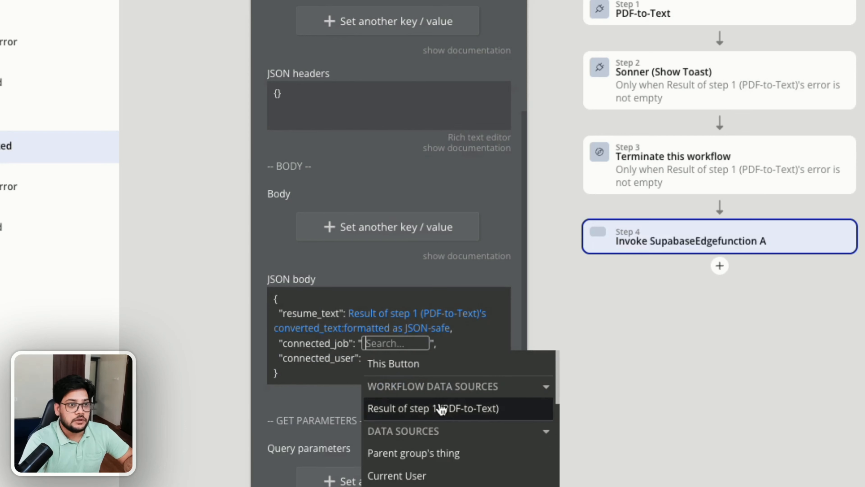
type("pop")
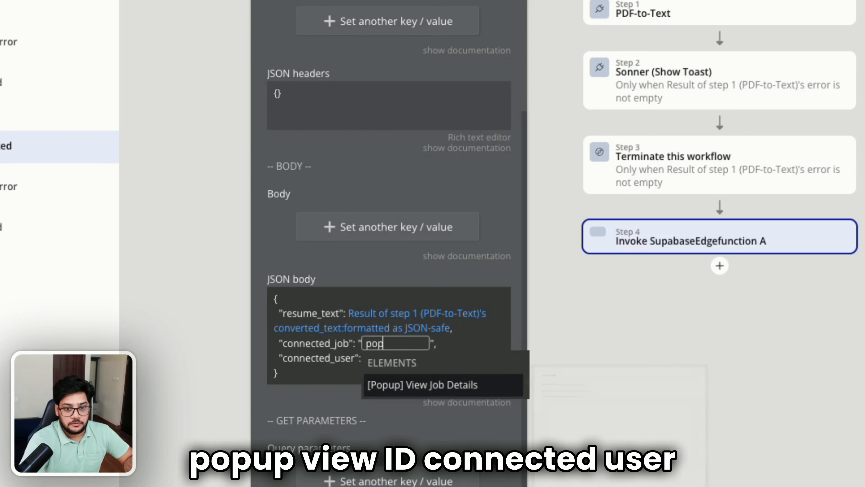
left_click(433, 385)
left_click(396, 408)
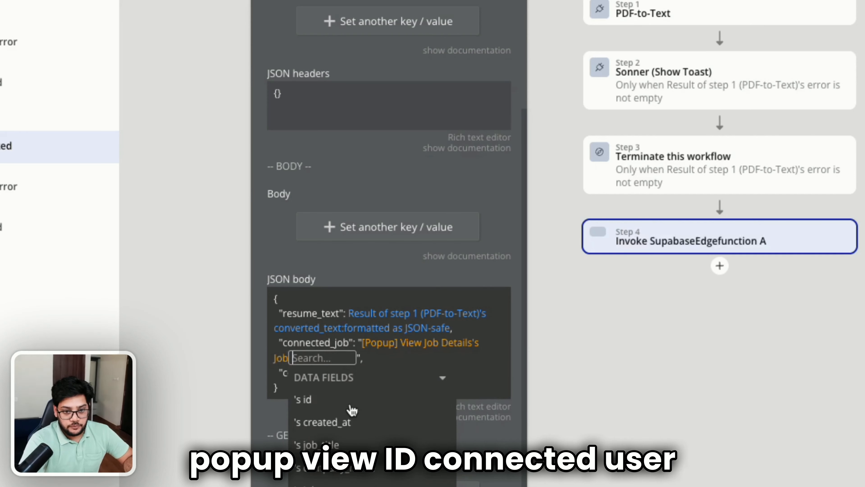
left_click(332, 402)
left_click(267, 424)
Set connected_user in the JSON body, inside its quotes, to SupabaseAuth's User ID
left_click(362, 364)
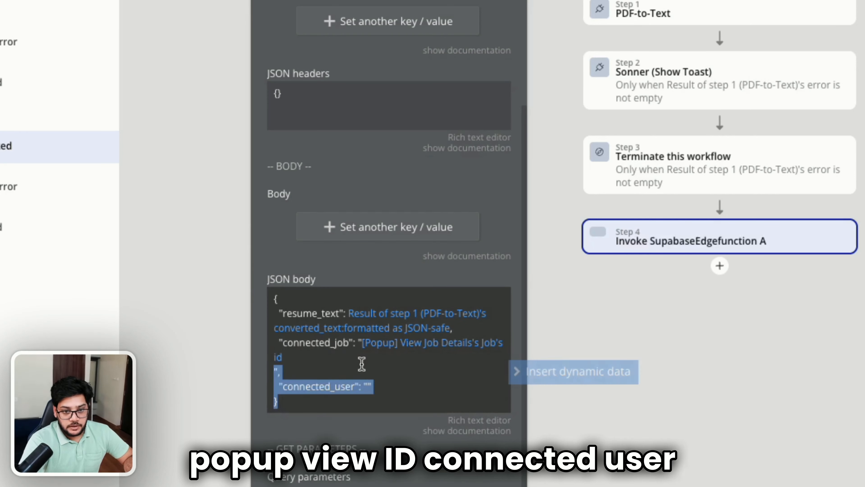
left_click(367, 378)
type("\"\"")
key("Left")
left_click(534, 379)
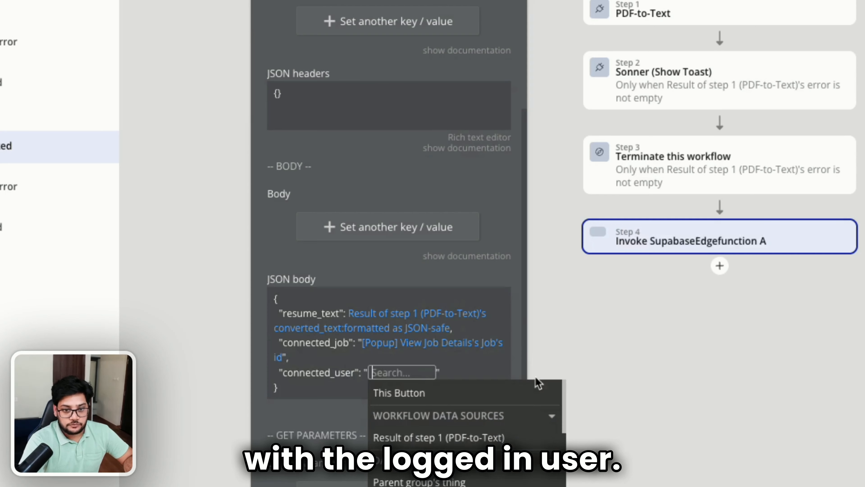
type("seAu")
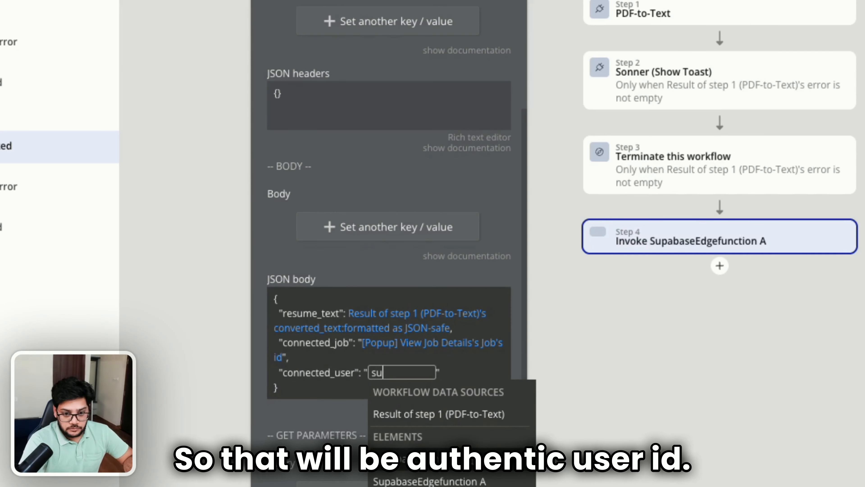
left_click(439, 421)
left_click(470, 481)
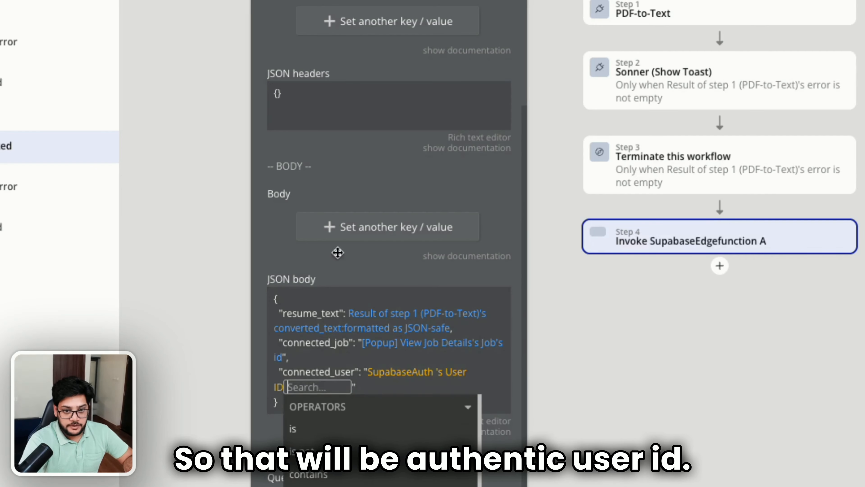
left_click(324, 258)
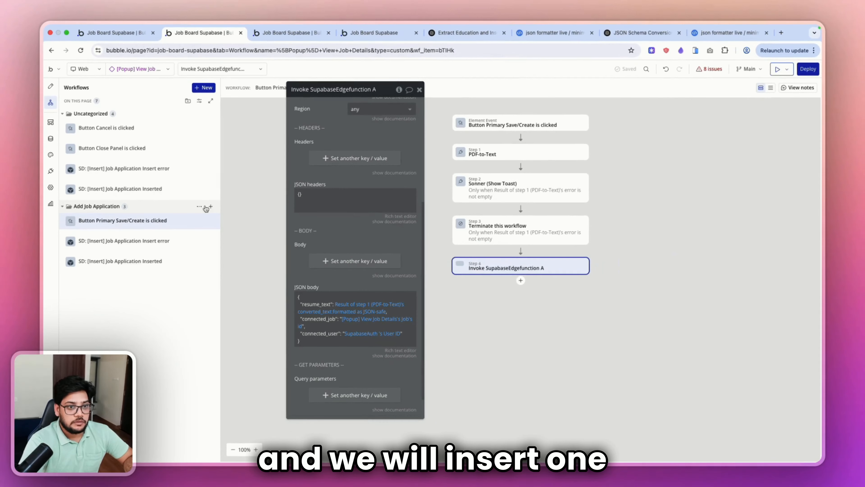
Add a Supabase Edge function Invoke success event to the Add Job Application folder, using SupabaseEdgefunction A as its element
left_click(209, 207)
mouse_move(558, 174)
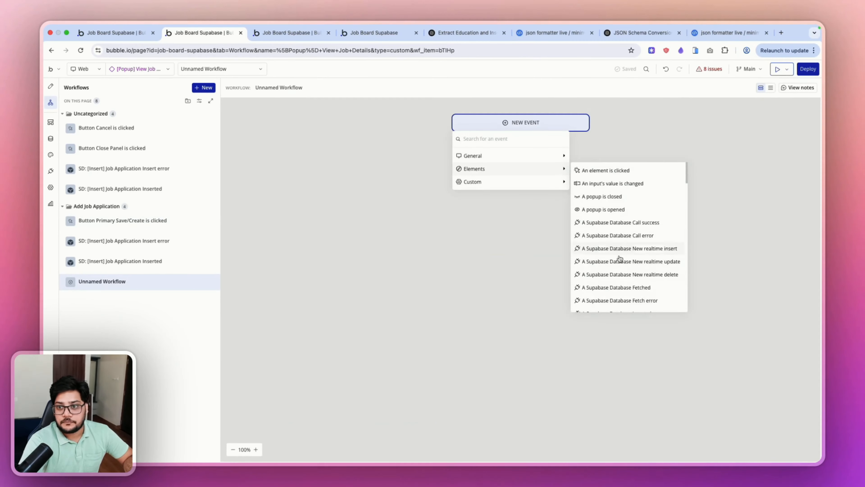
scroll(619, 259, "down", 10)
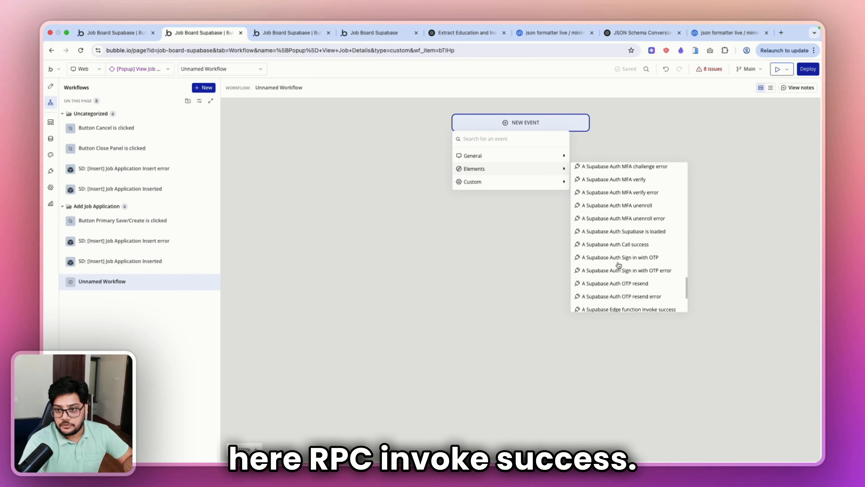
scroll(619, 265, "down", 5)
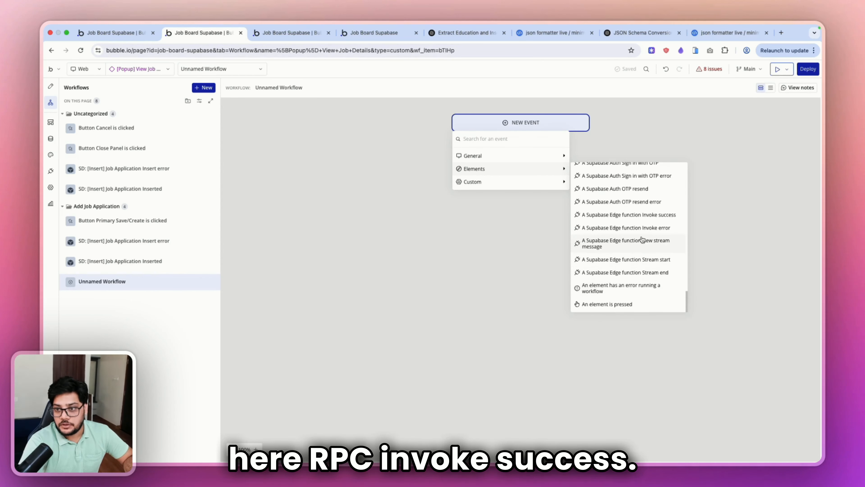
left_click(646, 216)
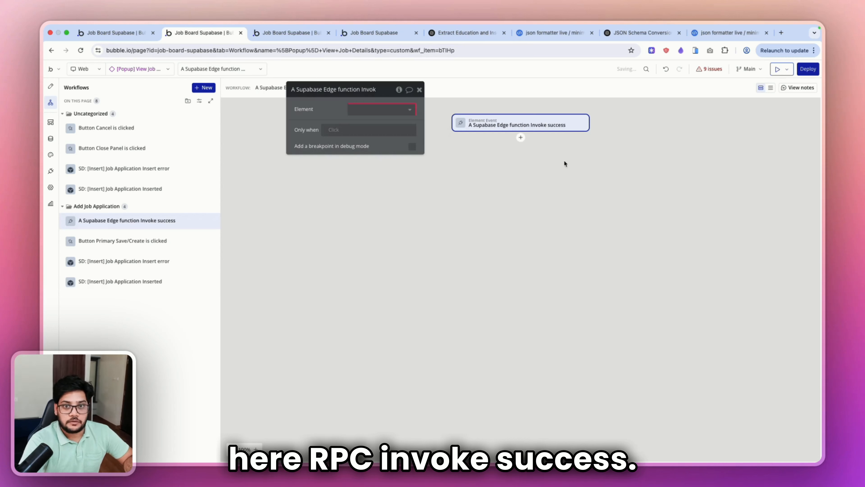
left_click(384, 109)
left_click(385, 124)
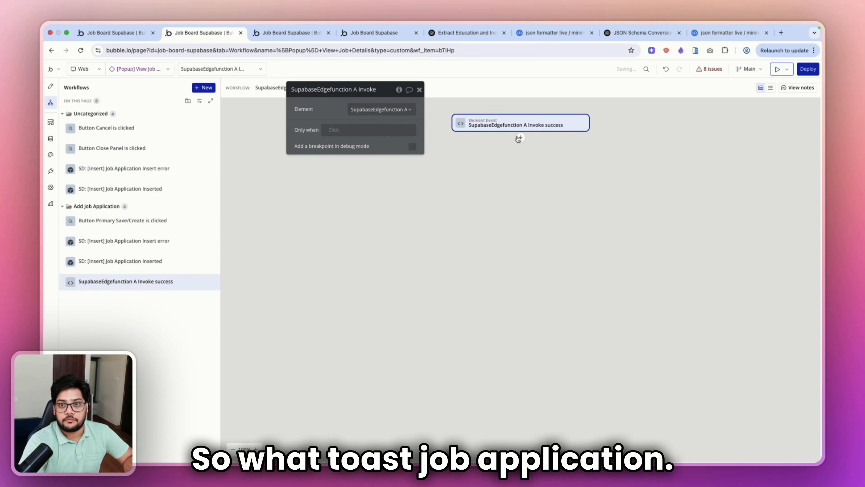
Add a Sonner (Show Toast) action to the invoke success workflow with the message "Job application successfull"
left_click(518, 139)
type("son")
left_click(562, 158)
left_click(333, 199)
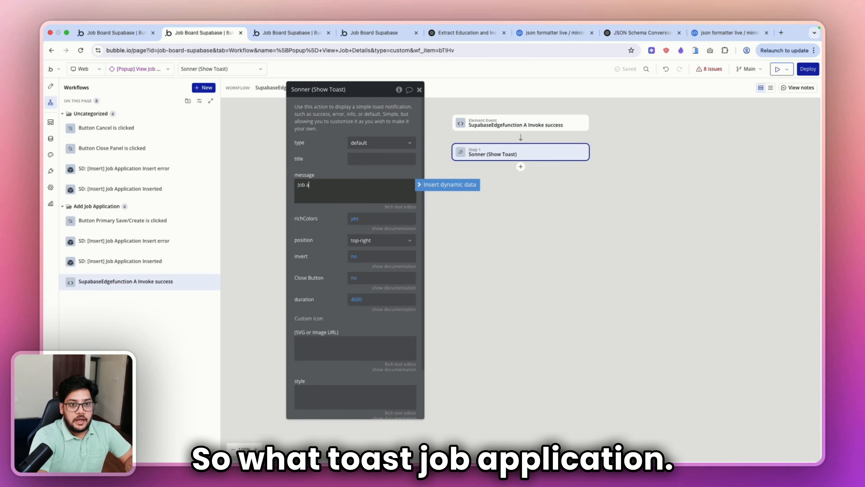
type("Job application succes")
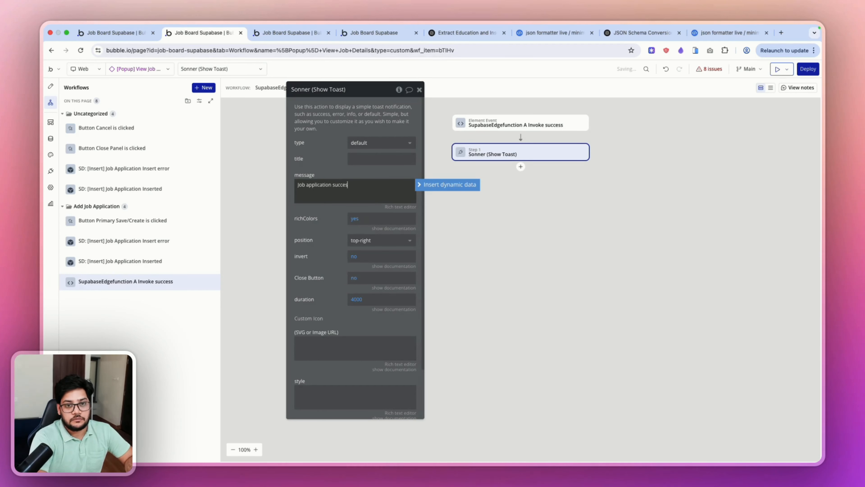
type("sfull")
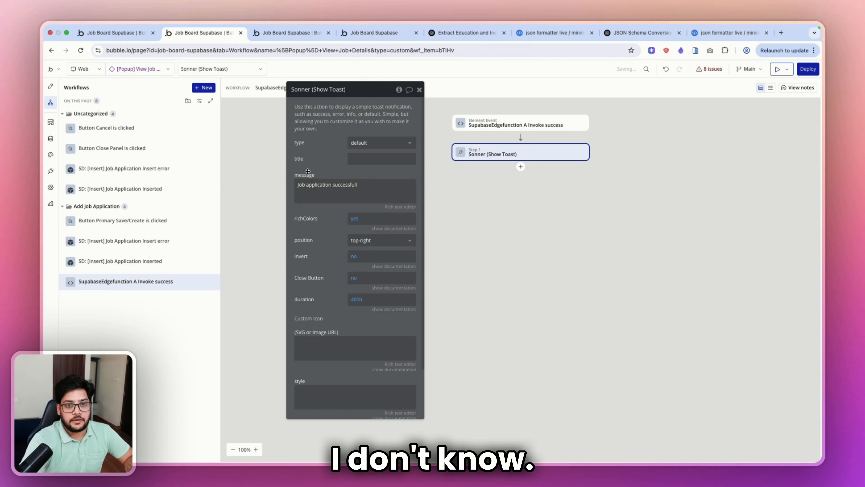
Retype the last word of the success toast's message as "succesfull" and check its spelling
triple_click(347, 181)
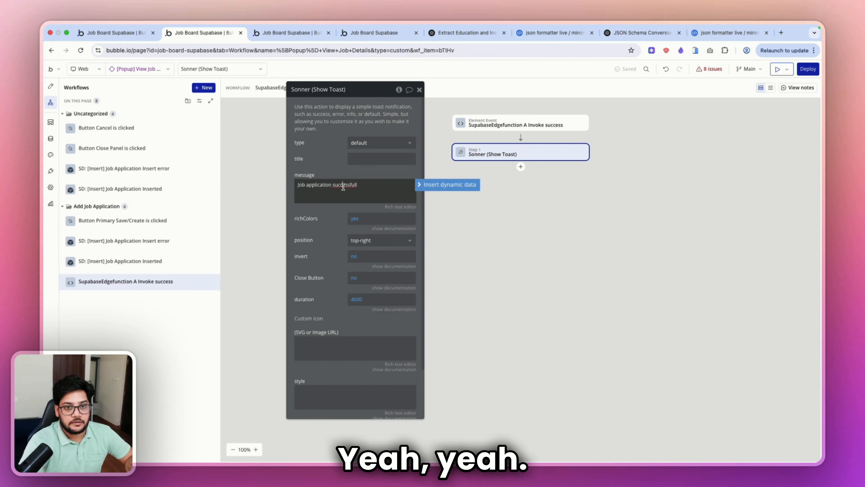
double_click(346, 186)
type("succes")
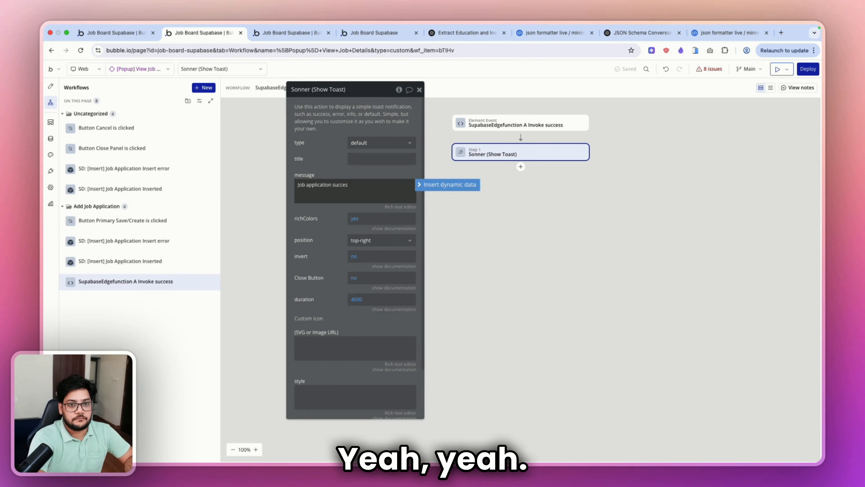
type("full")
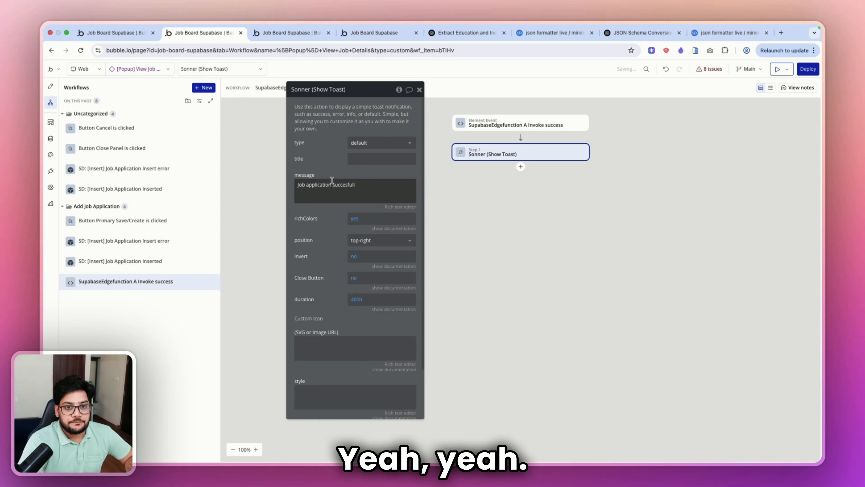
triple_click(336, 187)
left_click(344, 185)
right_click(345, 184)
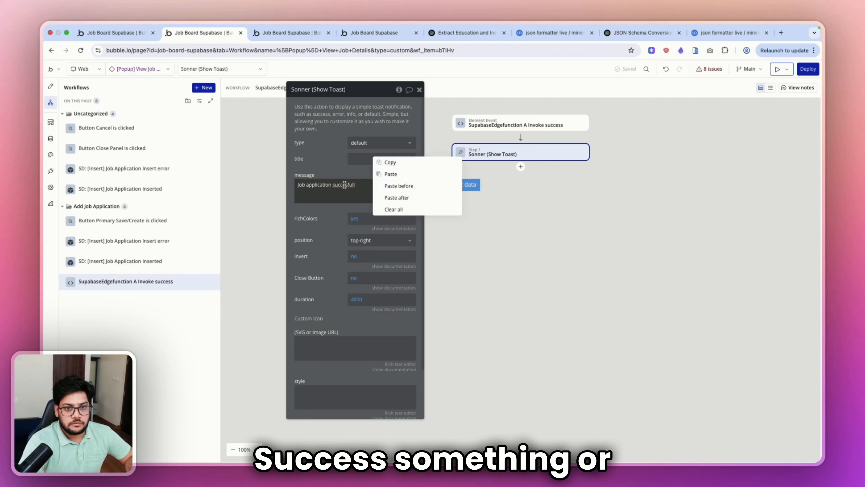
left_click(345, 185)
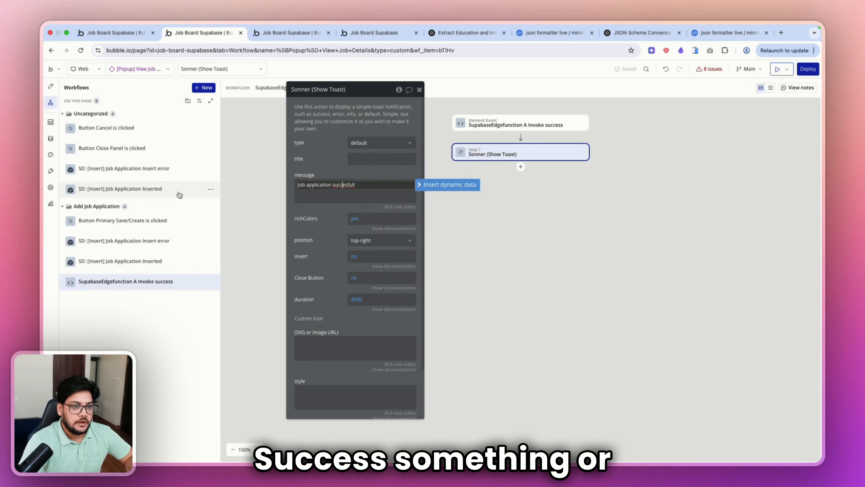
Add a Supabase Edge function Invoke error event to the Add Job Application folder, with SupabaseEdgefunction A as its element
left_click(210, 206)
left_click(521, 122)
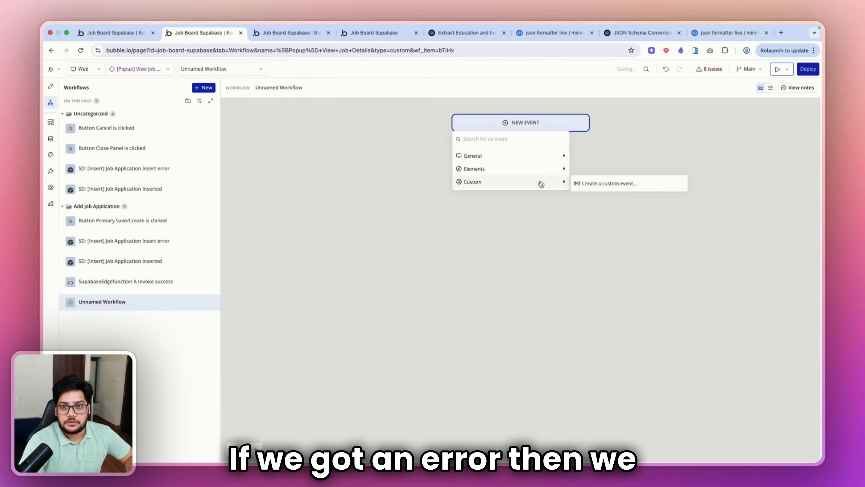
scroll(646, 279, "down", 10)
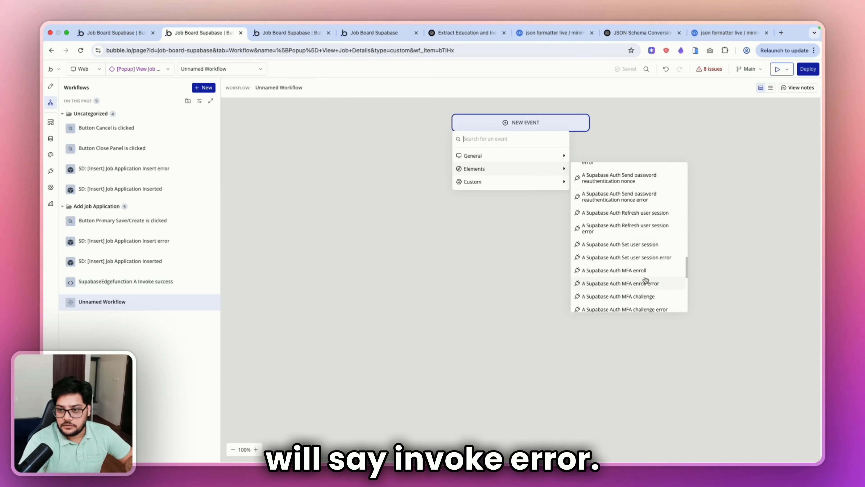
left_click(659, 227)
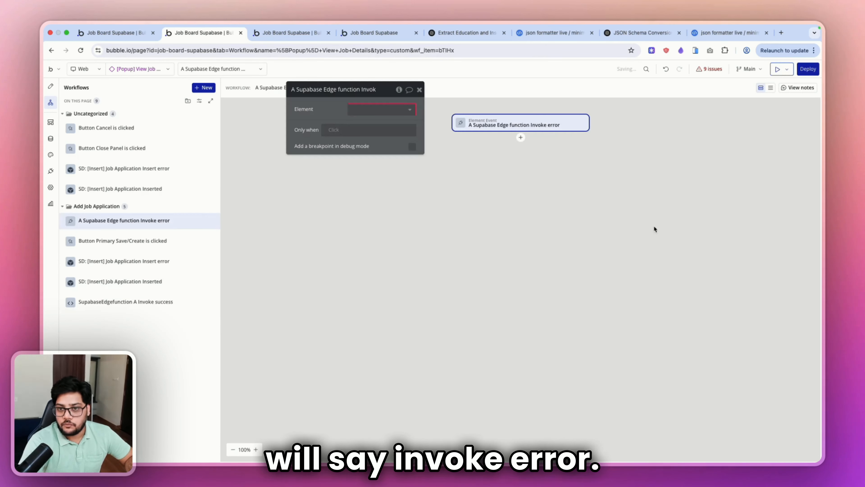
left_click(380, 110)
left_click(390, 126)
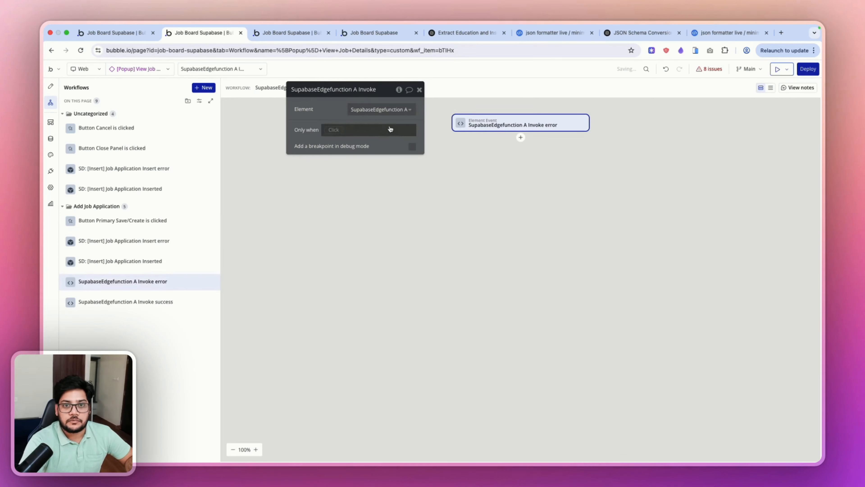
Add a Sonner (Show Toast) action of type error to the invoke error workflow
left_click(520, 137)
type("toas")
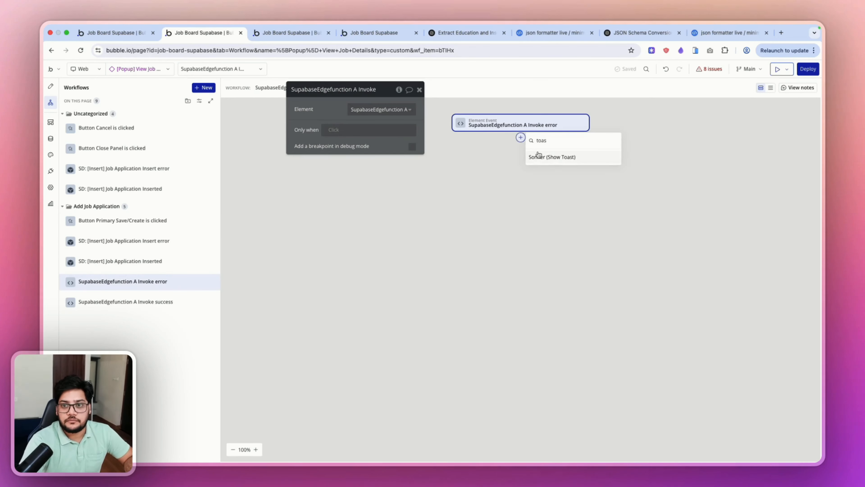
left_click(538, 157)
left_click(378, 143)
left_click(365, 197)
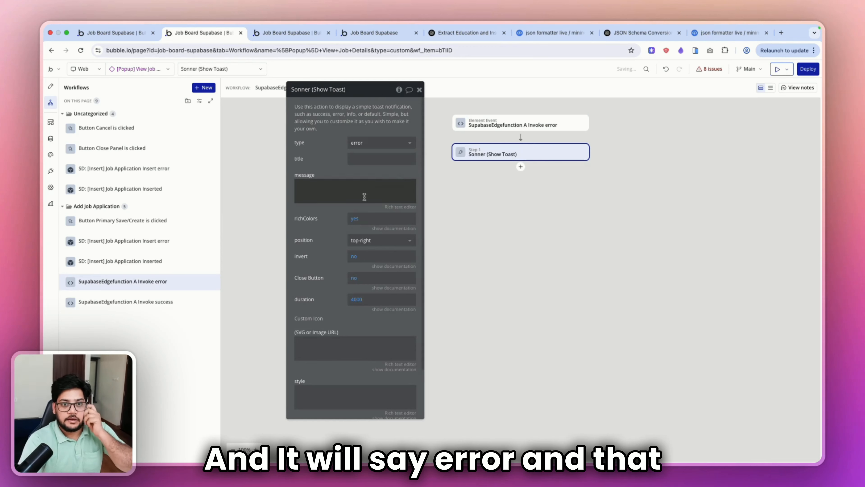
Set the error toast's message to the dynamic value This SupabaseEdgefunction's Status message
left_click(365, 197)
left_click(439, 186)
left_click(380, 195)
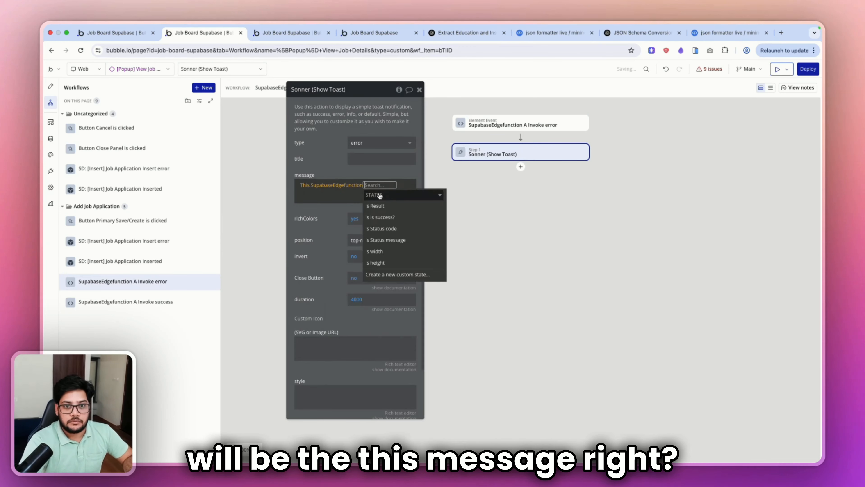
left_click(386, 240)
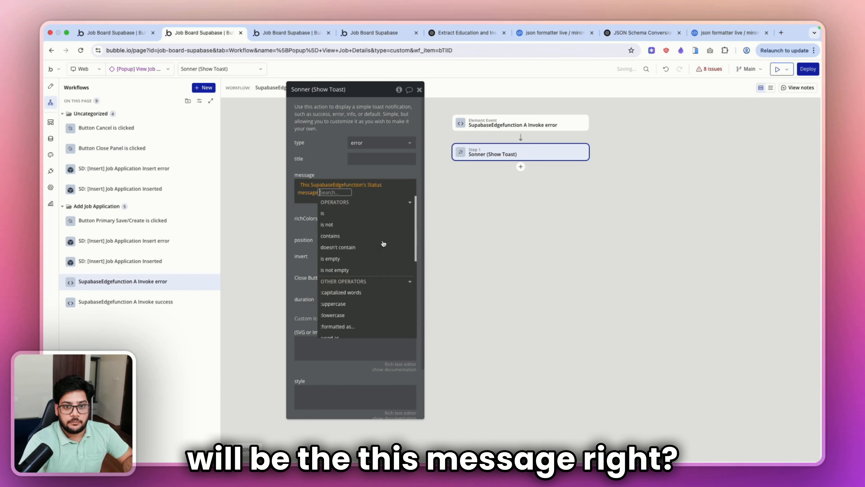
left_click(303, 143)
Set the type of the Sonner toast in the SupabaseEdgefunction A Invoke success workflow to success
left_click(142, 302)
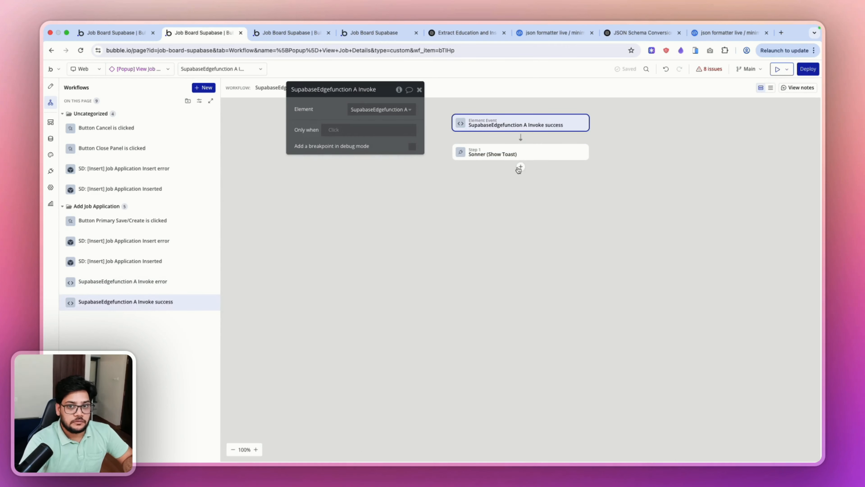
left_click(518, 155)
left_click(372, 143)
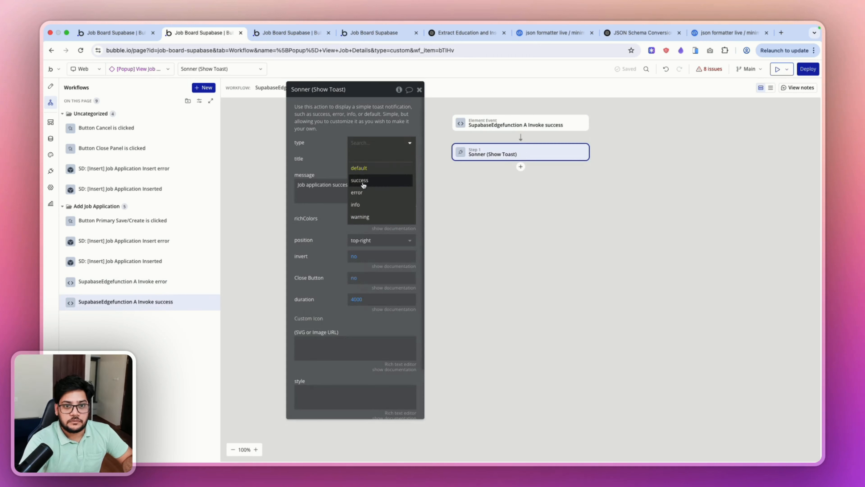
left_click(363, 183)
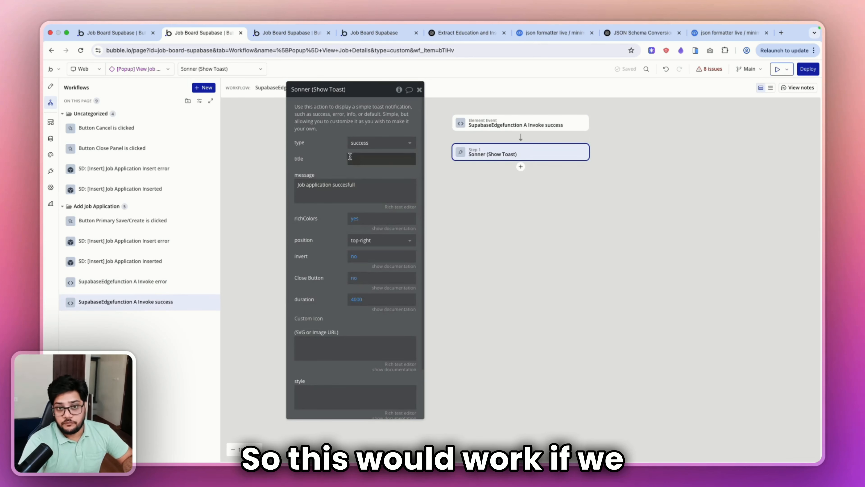
Switch to the running job board dashboard and view the details of the Full Stack Developer job at NextGen Software
left_click(51, 85)
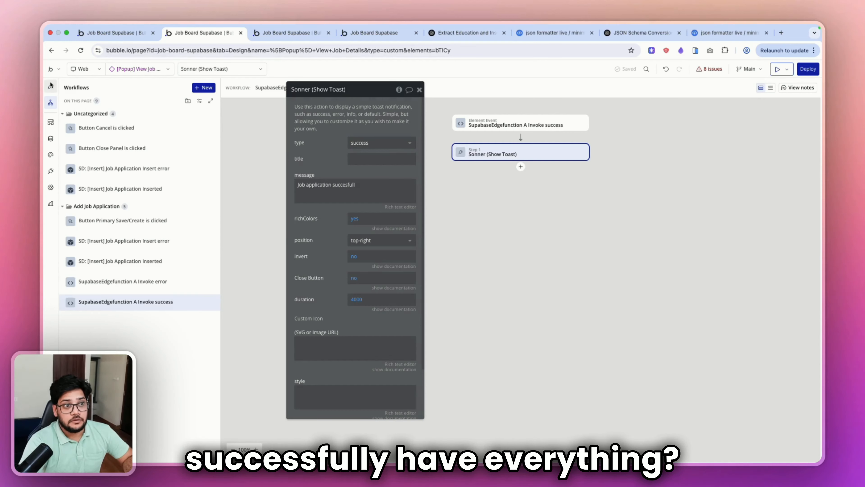
left_click(290, 34)
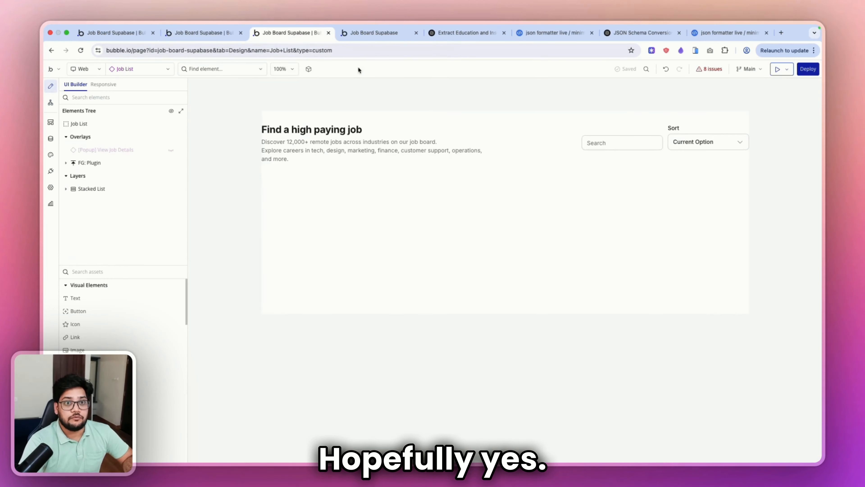
left_click(373, 36)
left_click(373, 71)
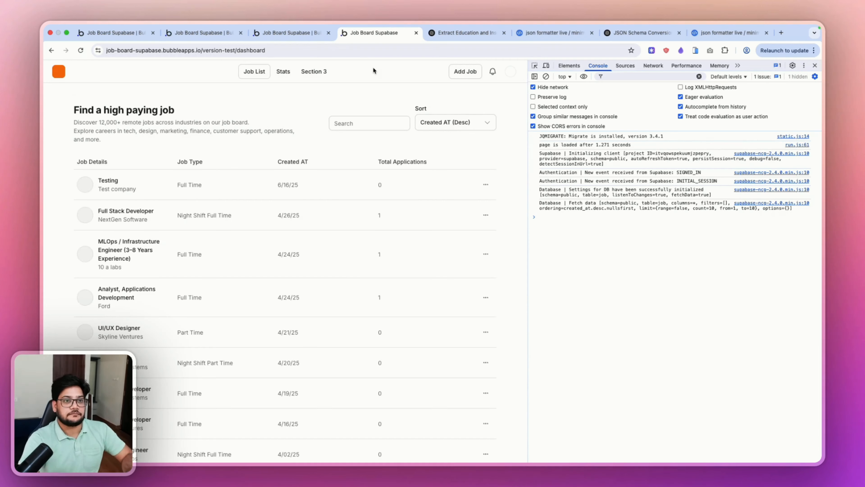
left_click(261, 218)
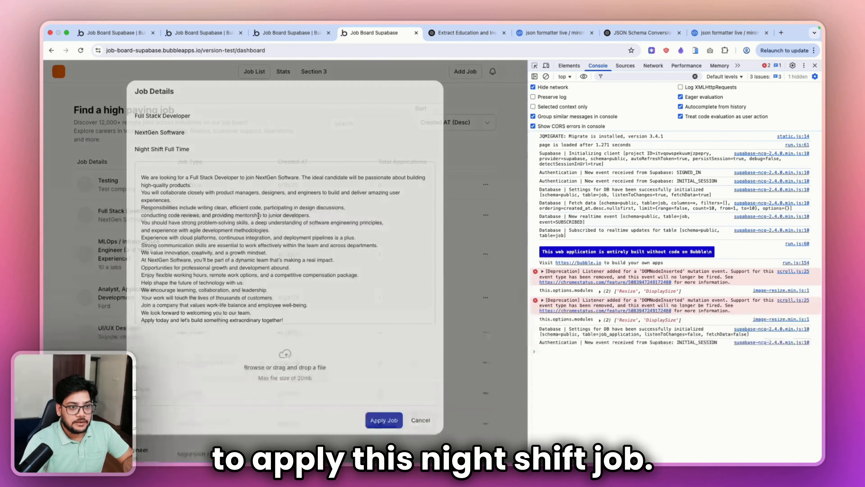
Upload the applicant's resume PDF from Downloads and apply for the Full Stack Developer job
left_click(288, 368)
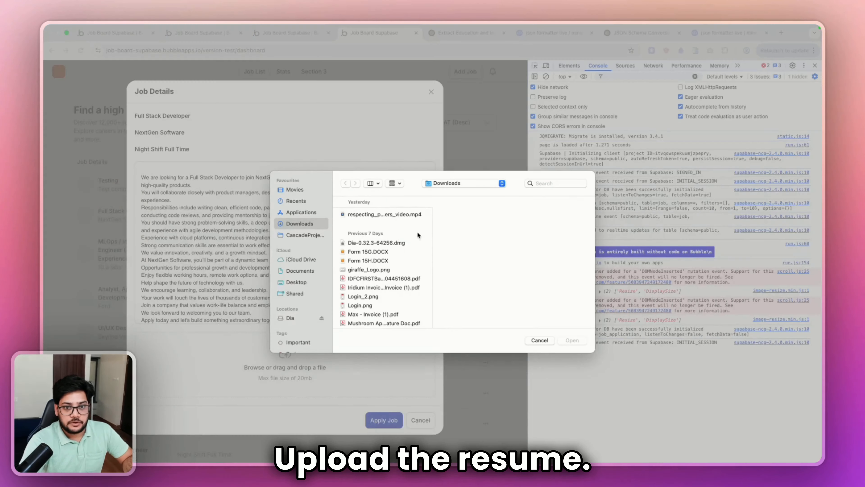
left_click(391, 242)
type("arp")
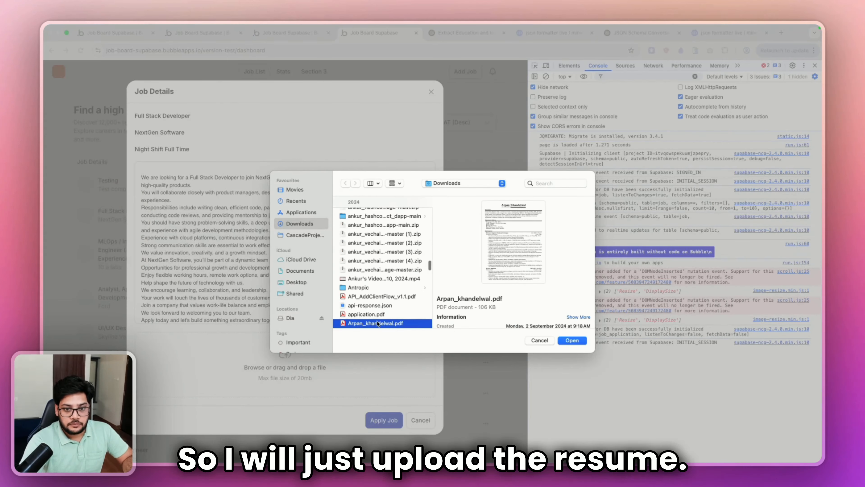
key("Return")
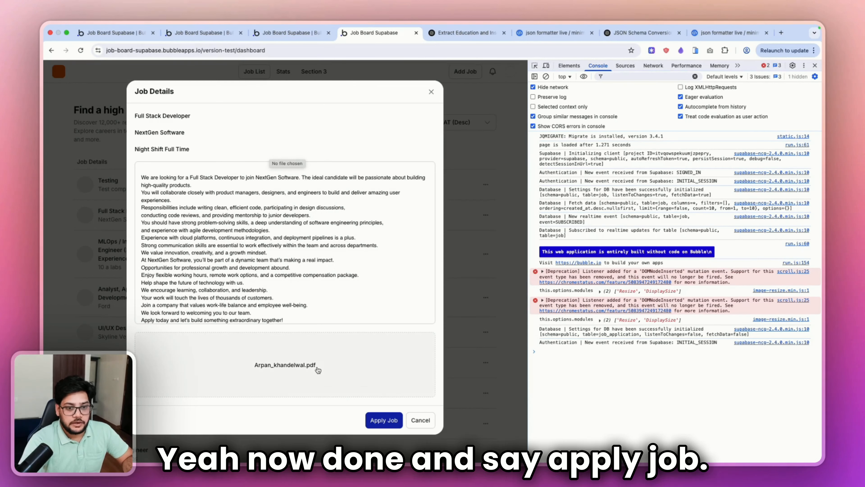
left_click(383, 420)
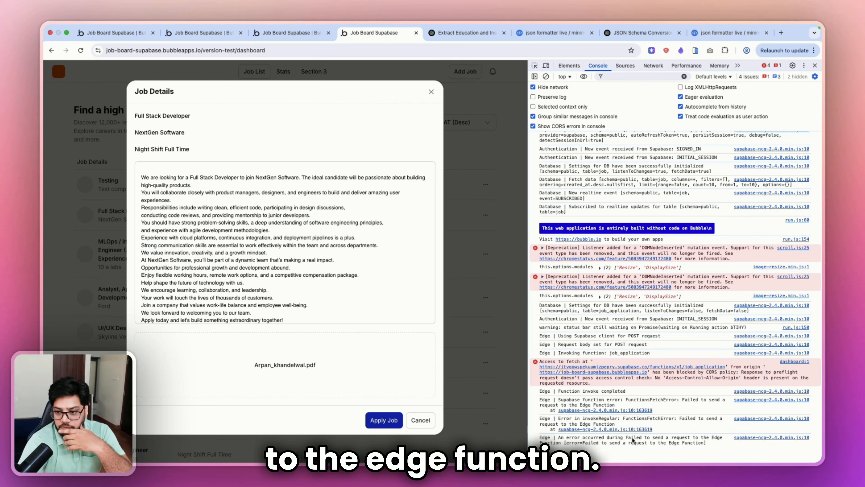
Examine the edge function error in the browser console and the response of the job_application network requests
left_click_drag(583, 443, 707, 443)
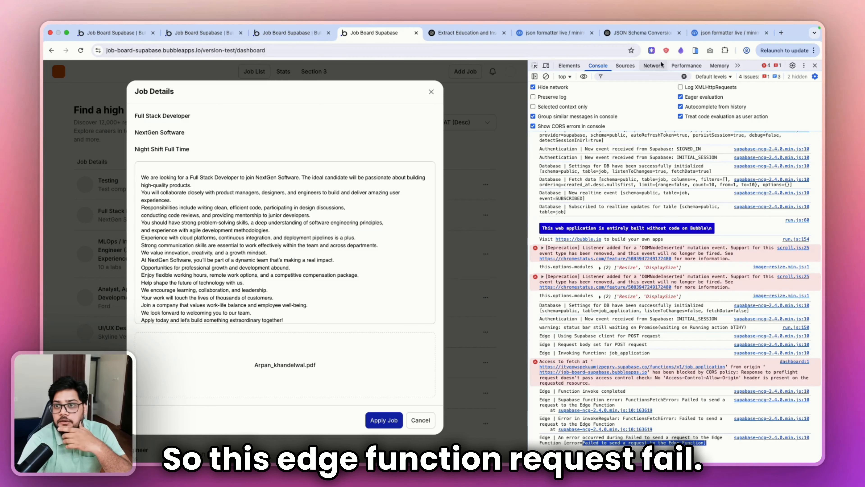
left_click(653, 66)
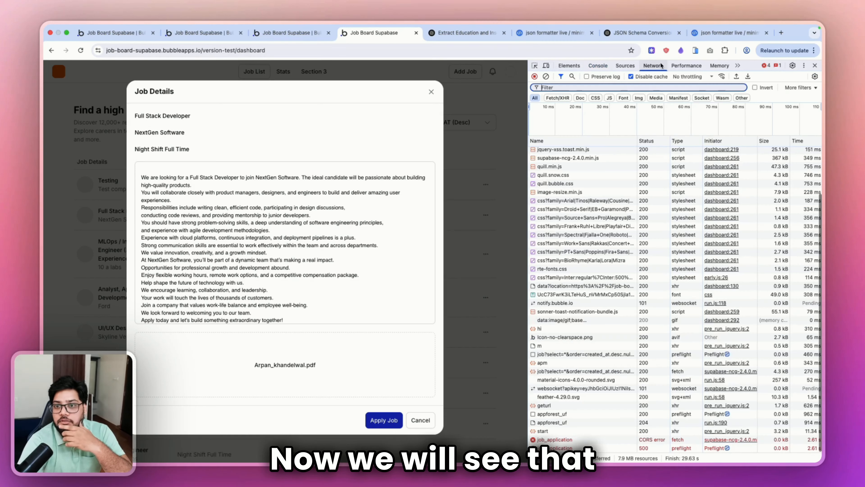
left_click(573, 439)
left_click(574, 448)
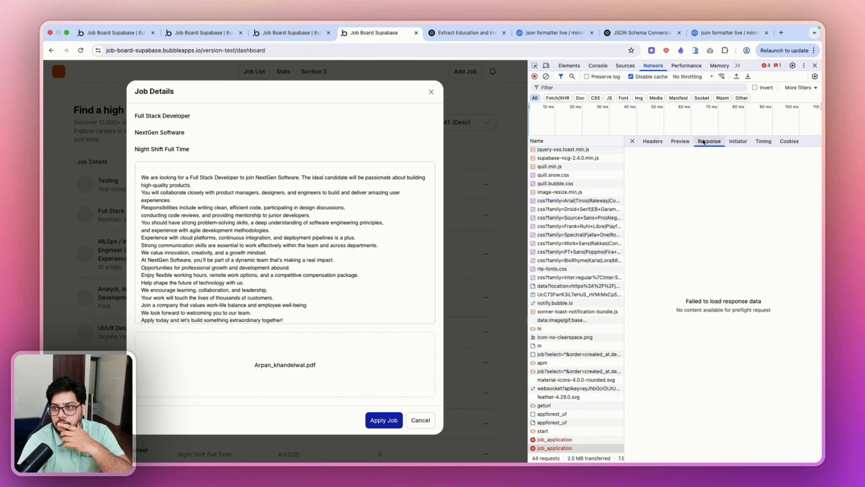
Examine the responses and request payload of the failed job_application requests, and the edge function error in the browser console
left_click(660, 143)
left_click(709, 141)
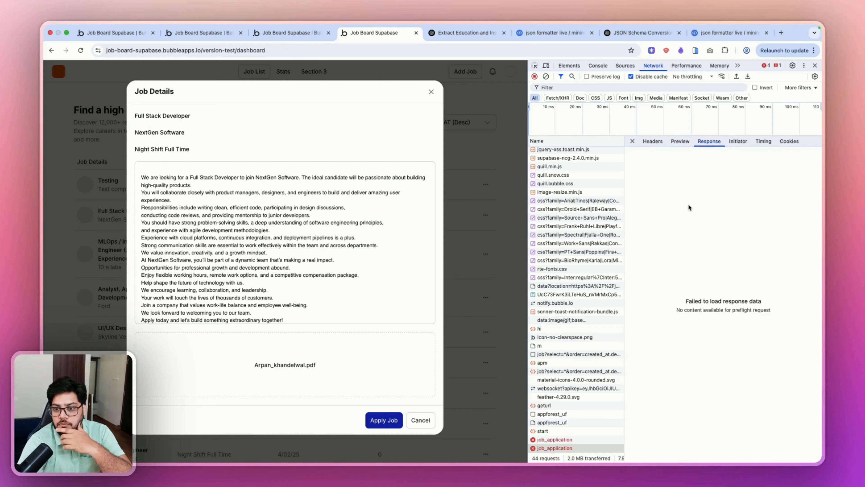
left_click(579, 439)
left_click(707, 141)
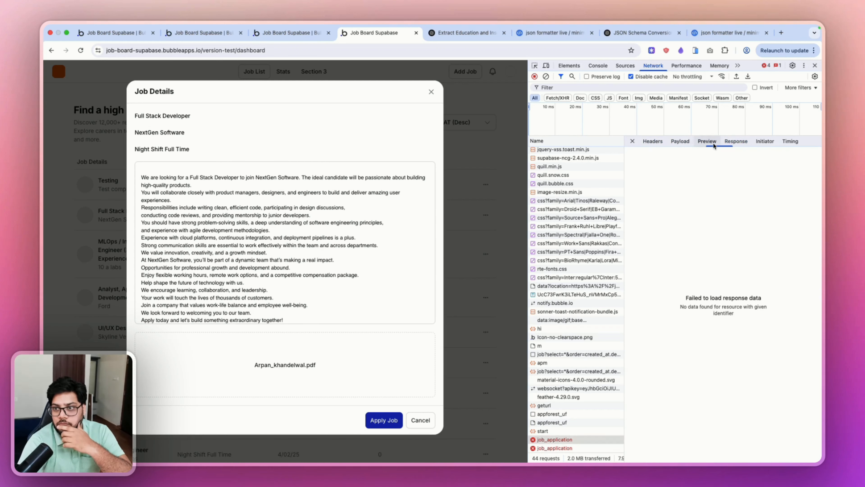
left_click(680, 141)
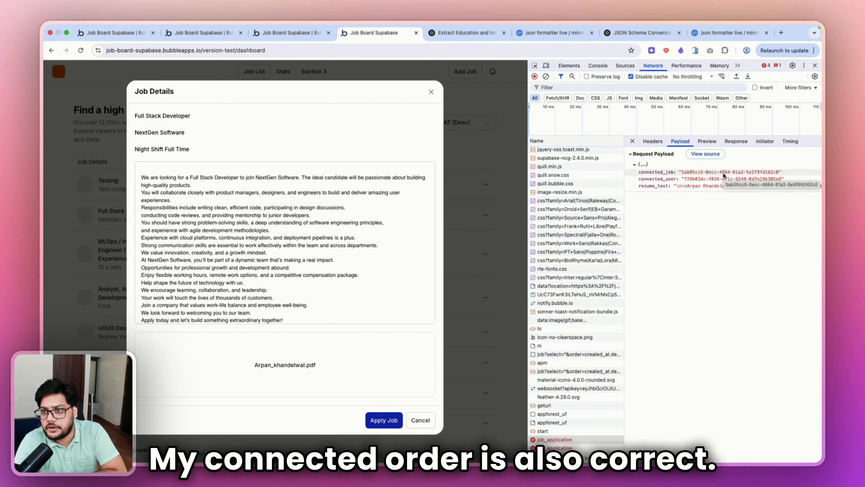
left_click(598, 65)
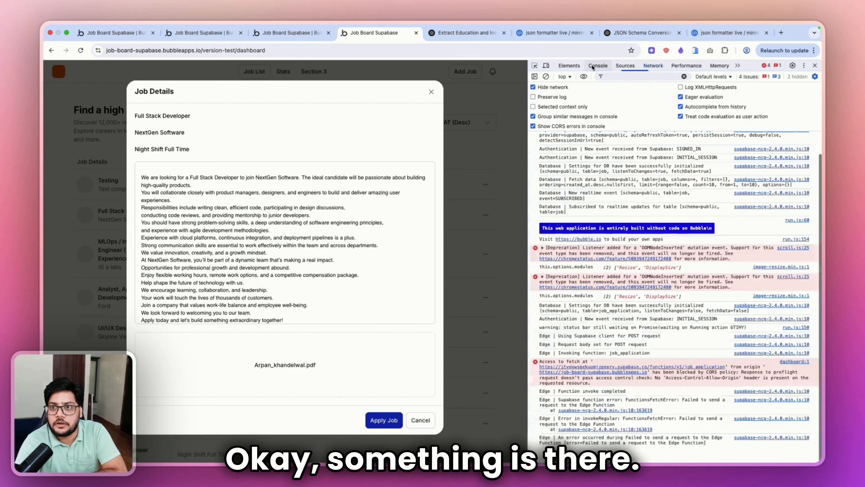
left_click(569, 65)
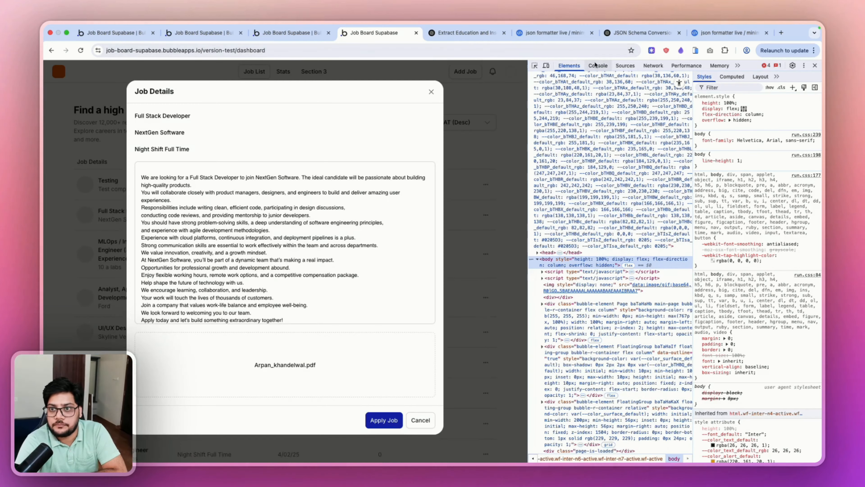
left_click(597, 65)
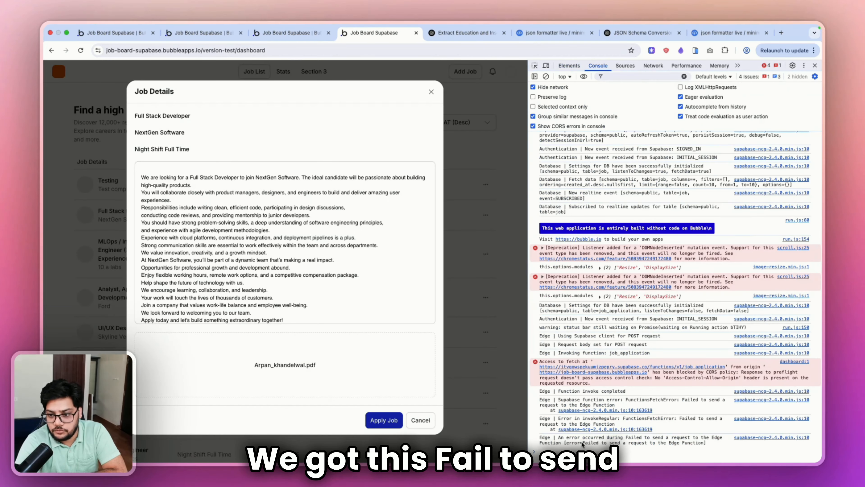
left_click_drag(583, 443, 697, 444)
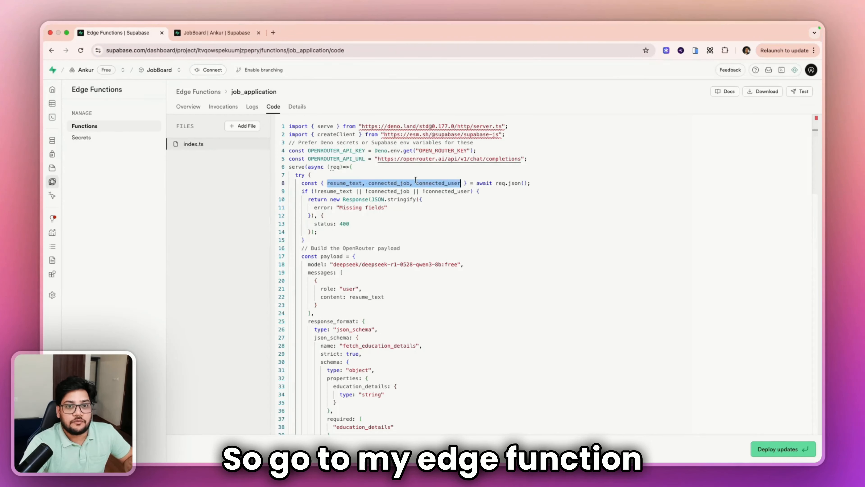
left_click(535, 158)
type("const corsHeaders = {   'Access-Control-Allow-Origin': 'https://banking.bubbleapps.io',   'Access-Control-Allow-Headers': 'authorization, x-client-info, apikey, content-type',   'Access-Control-Allow-Methods': 'GET, POST, PUT, DELETE, OPTIONS',   'Access-Control-Max-Age': '86400' };")
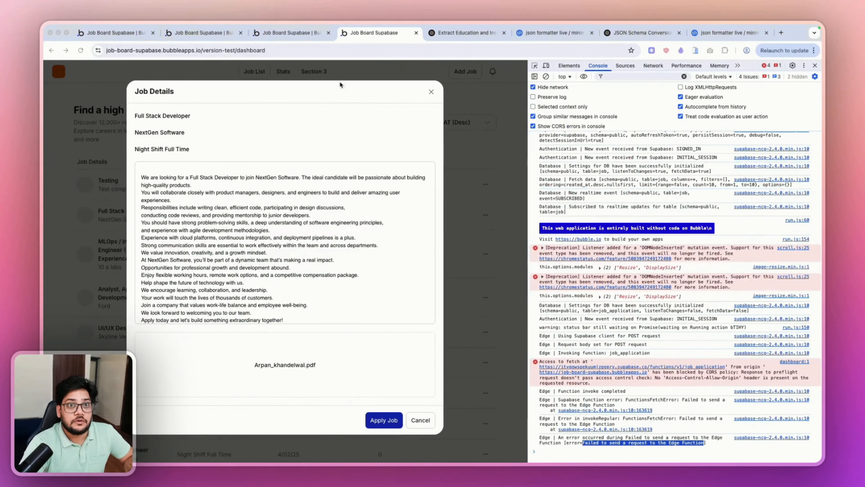
left_click(265, 33)
left_click(374, 32)
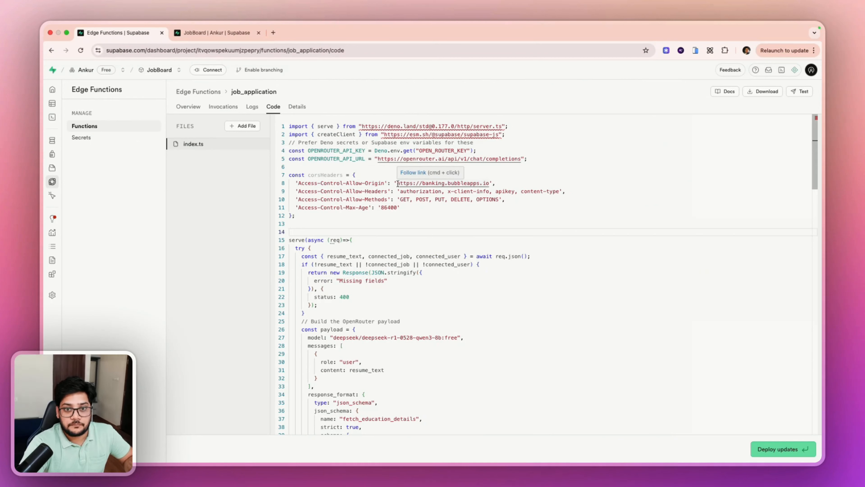
left_click_drag(398, 183, 477, 182)
type("https://job-board-supabase.bubbleapps.io/")
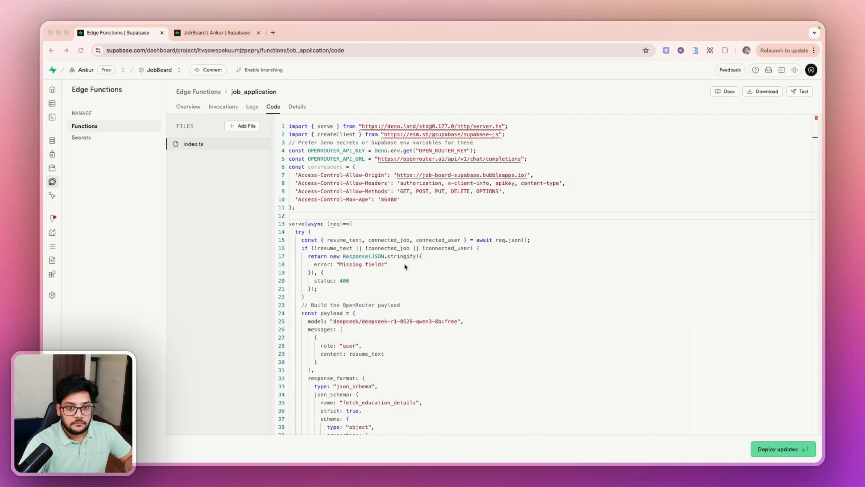
Add an OPTIONS preflight check at the start of the try block that returns 'ok' with corsHeaders, and remove the extra blank lines
left_click(352, 234)
type("// Handle OPTIONS request for CORS preflight if (req.method === 'OPTIONS') {   return new Response('ok', {     headers: corsHeaders   }); }")
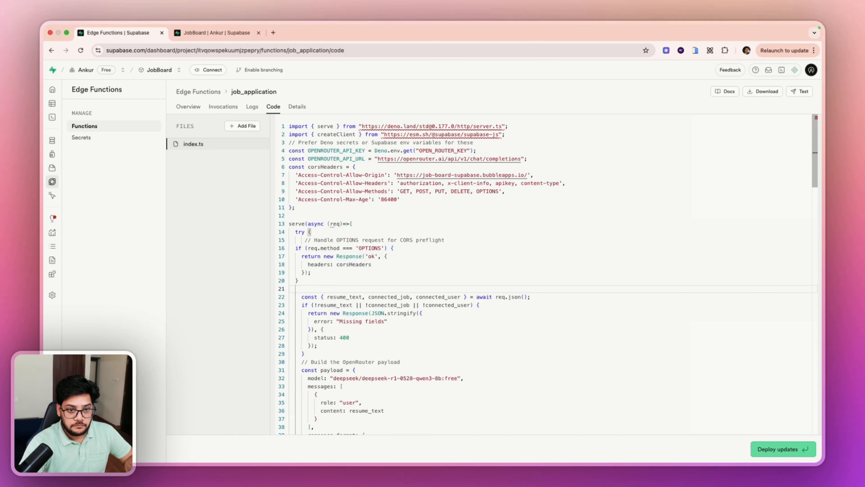
key("BackSpace")
left_click(297, 216)
key("BackSpace")
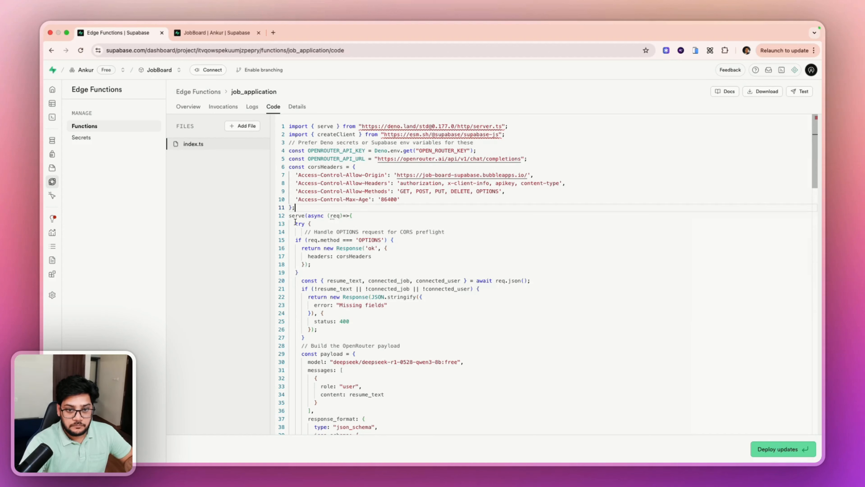
Deploy the updated job_application edge function
scroll(362, 308, "down", 3)
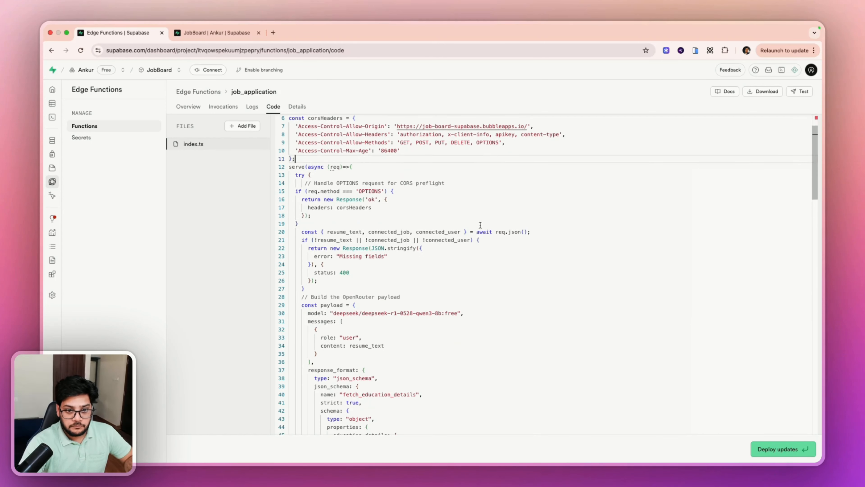
scroll(456, 348, "down", 10)
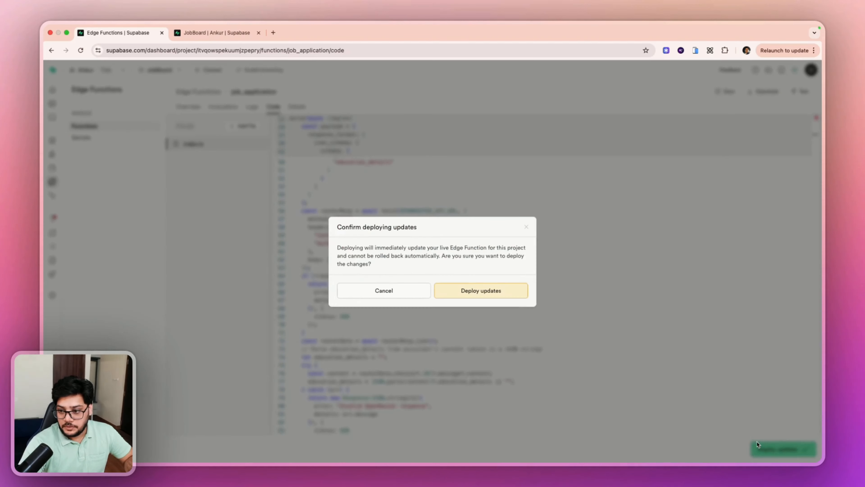
left_click(758, 446)
left_click(486, 289)
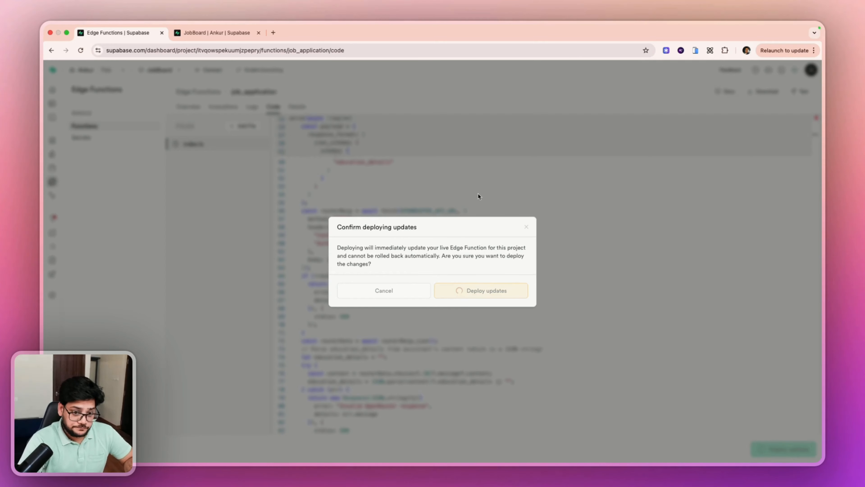
scroll(475, 194, "up", 10)
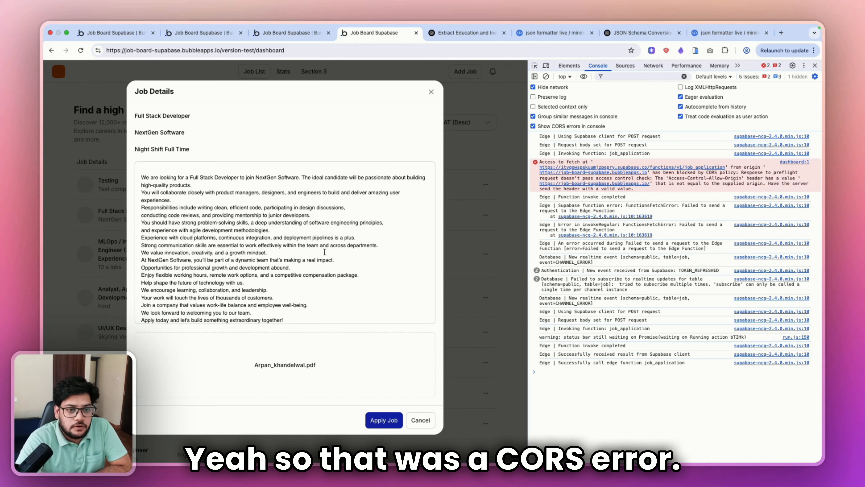
Review how corsHeaders and the withCORSHeaders helper are applied to each response in the job_application code
scroll(324, 252, "down", 1)
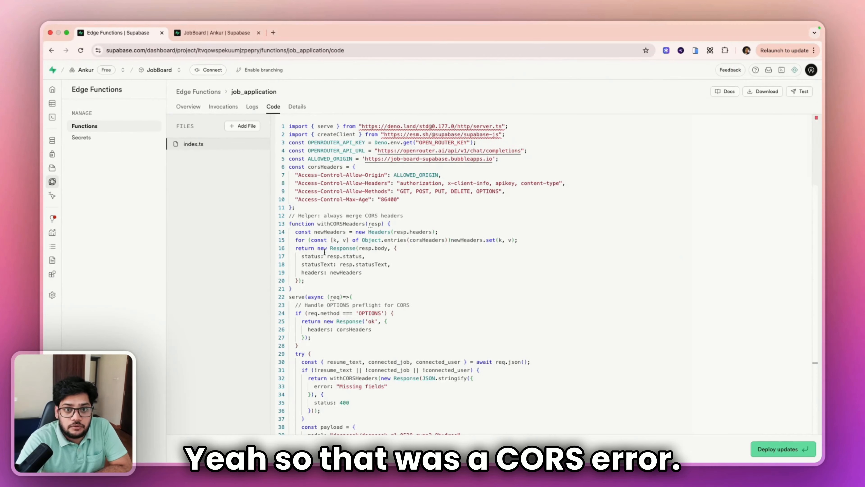
double_click(320, 167)
scroll(328, 215, "down", 4)
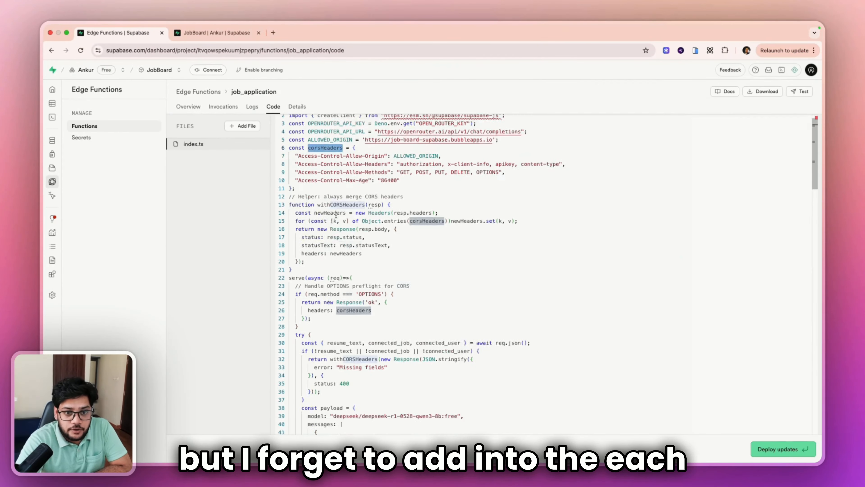
left_click_drag(302, 209, 385, 208)
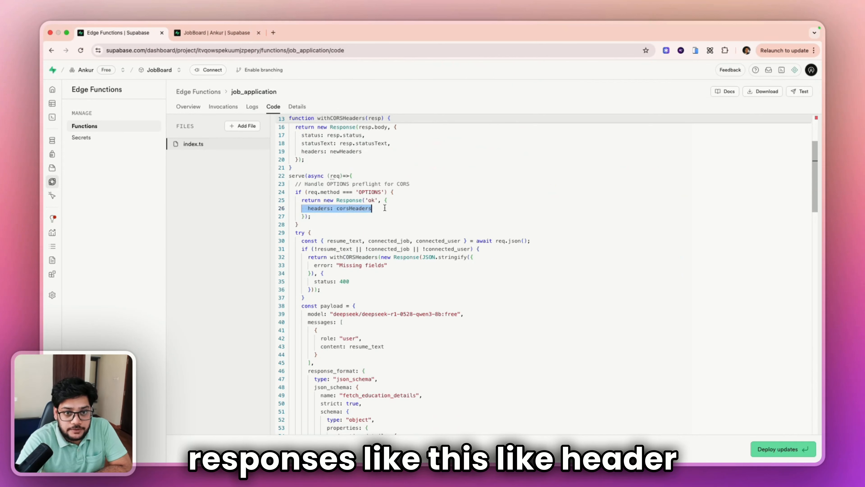
double_click(324, 208)
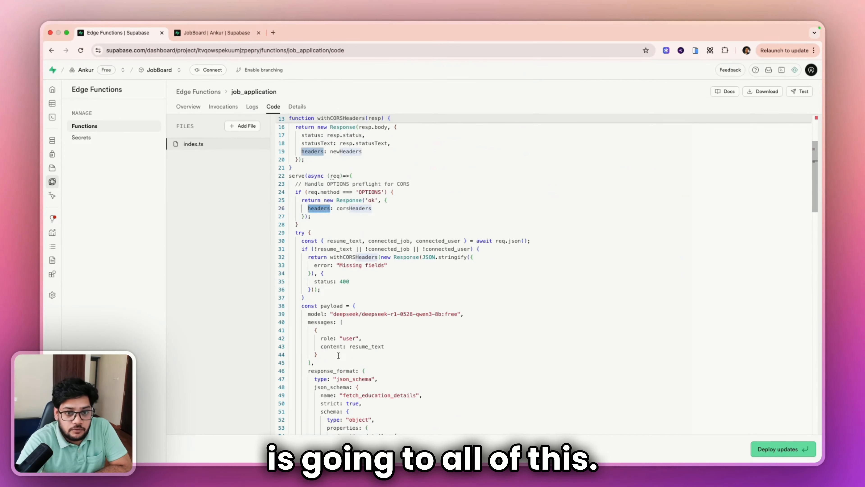
scroll(338, 355, "down", 12)
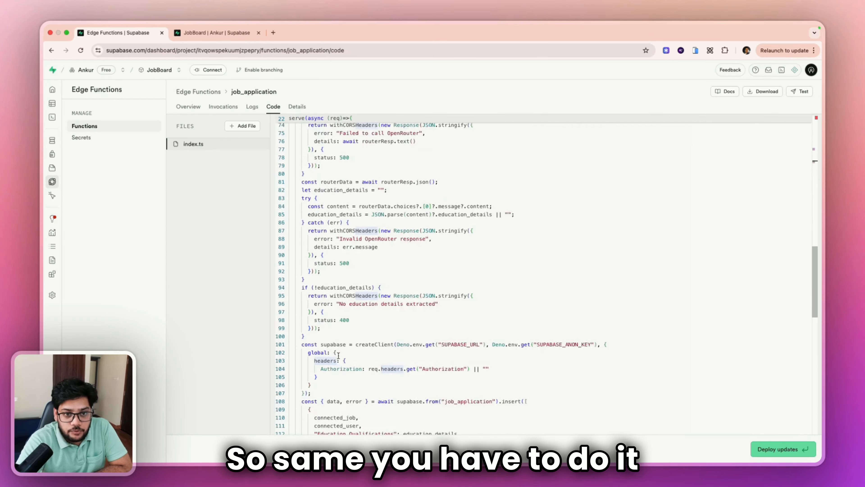
scroll(339, 356, "down", 3)
double_click(317, 257)
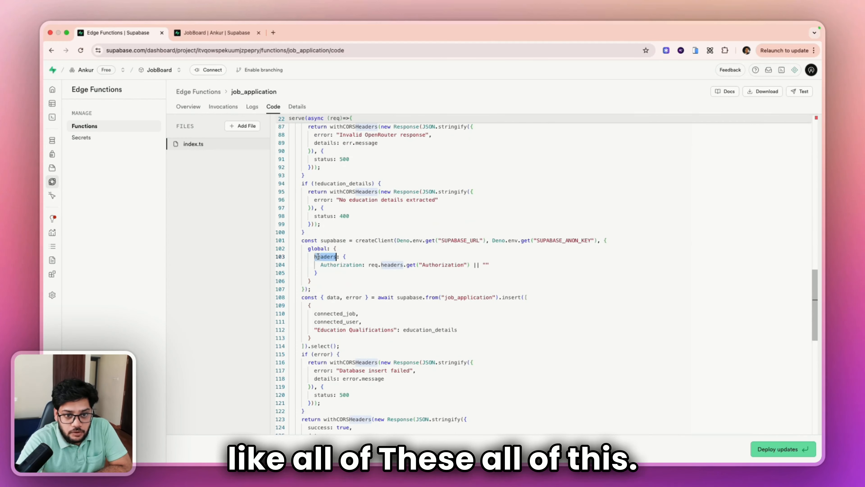
left_click(319, 273)
scroll(319, 273, "down", 5)
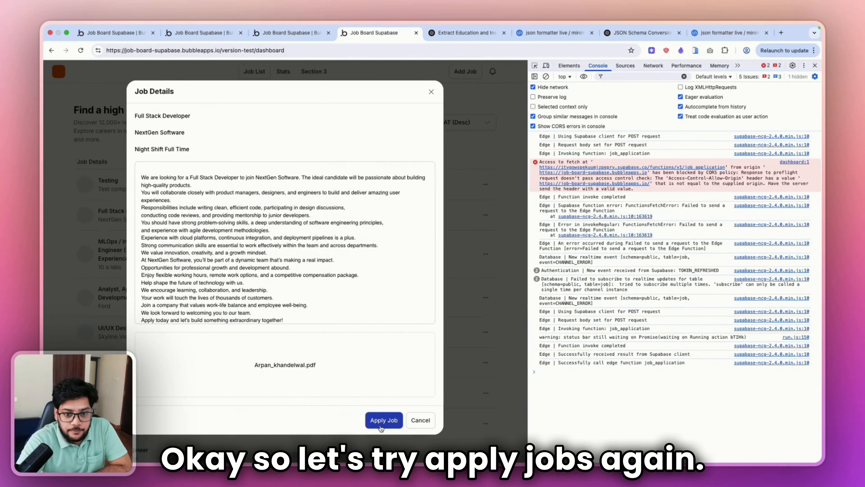
Apply for the Full Stack Developer job again, clear the browser console, and open the job_application table in Supabase's table editor
left_click(380, 422)
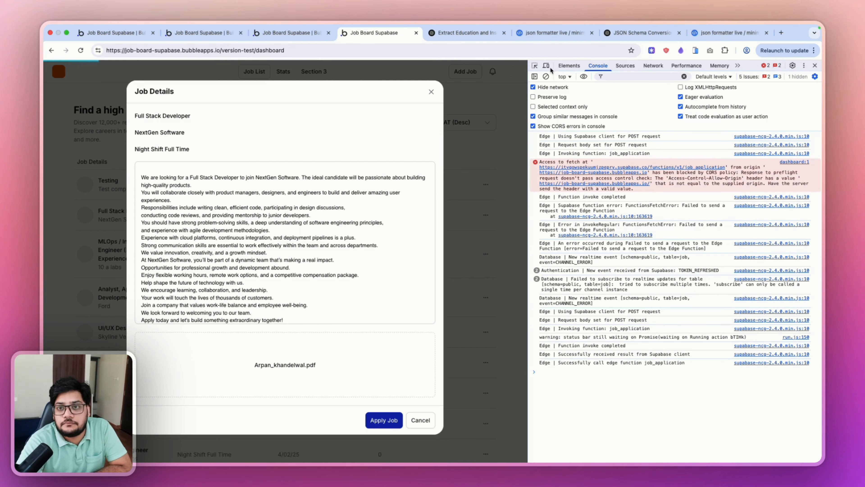
left_click(546, 77)
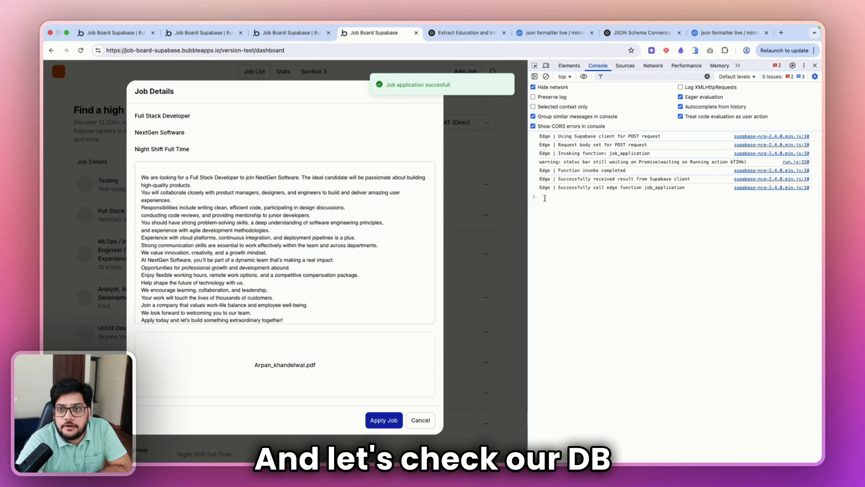
key("ctrl+Right")
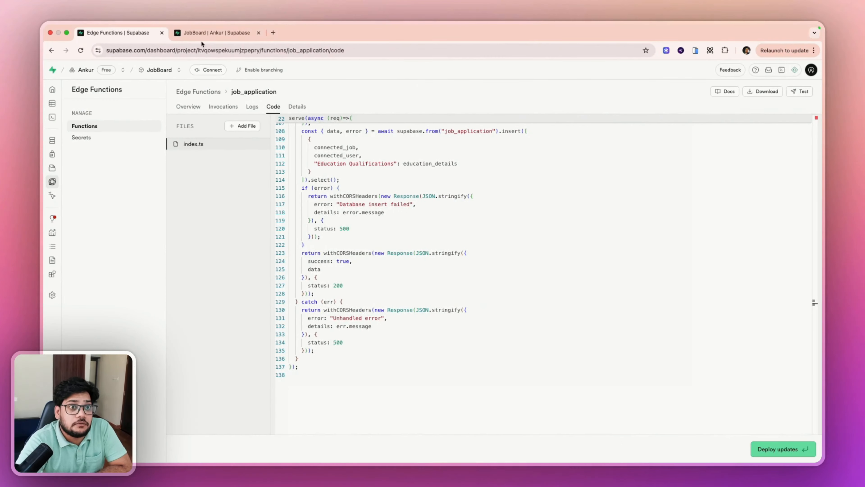
left_click(204, 37)
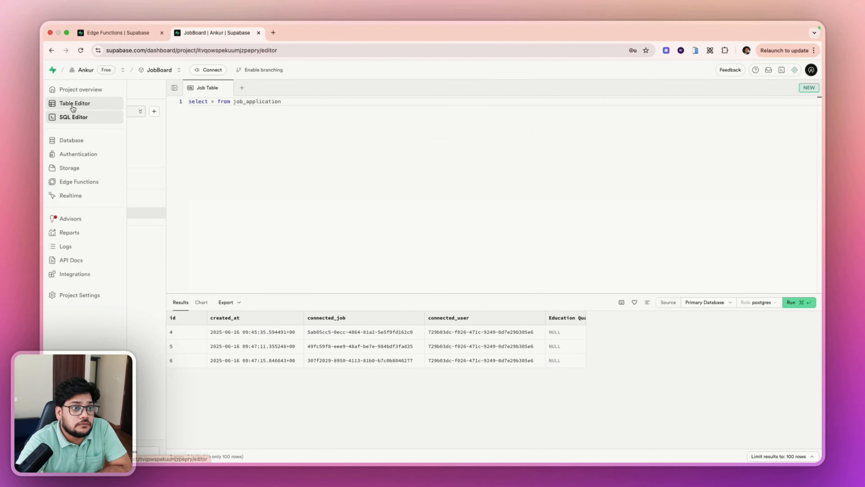
left_click(73, 108)
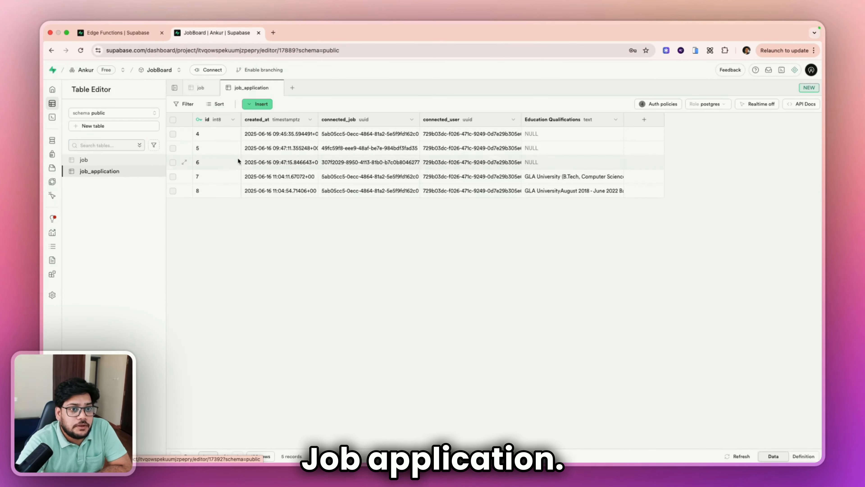
Read through the full Education Qualifications text stored in row 7 of the job_application table
double_click(552, 176)
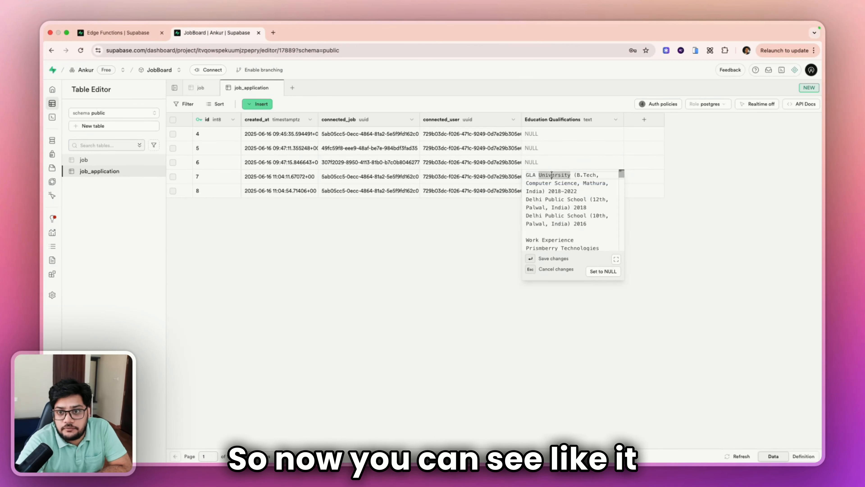
scroll(557, 215, "down", 5)
scroll(558, 215, "down", 5)
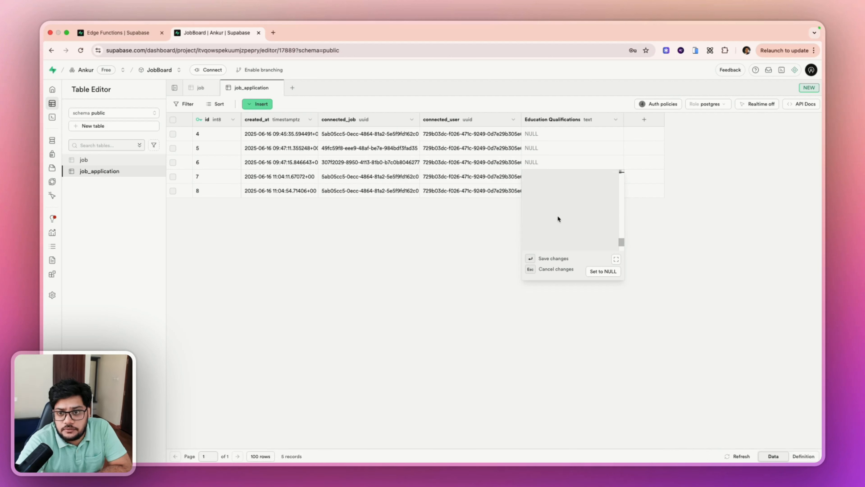
scroll(558, 215, "up", 1)
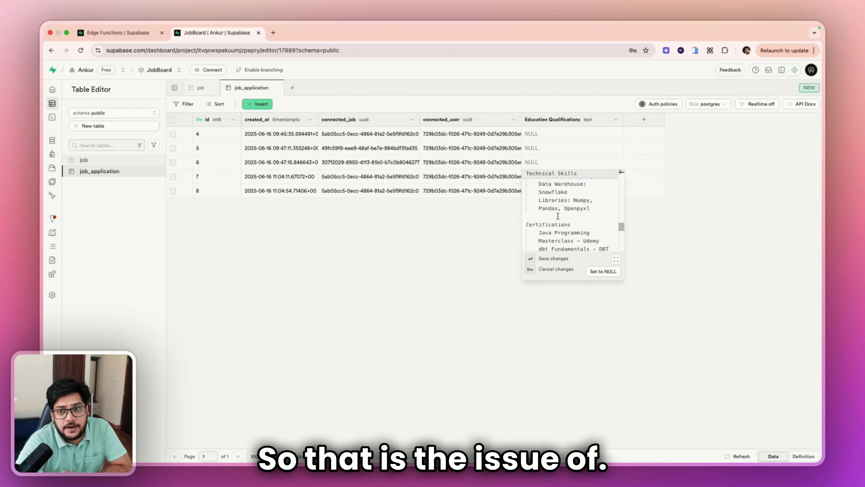
scroll(557, 215, "up", 10)
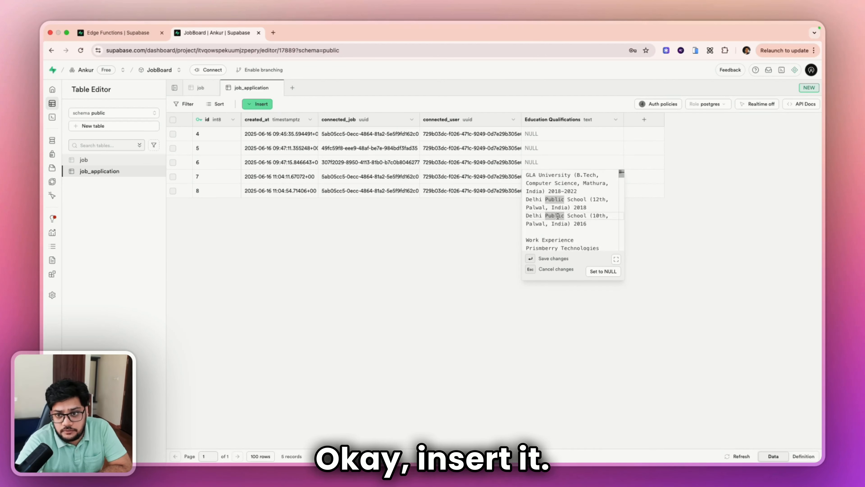
scroll(557, 216, "down", 15)
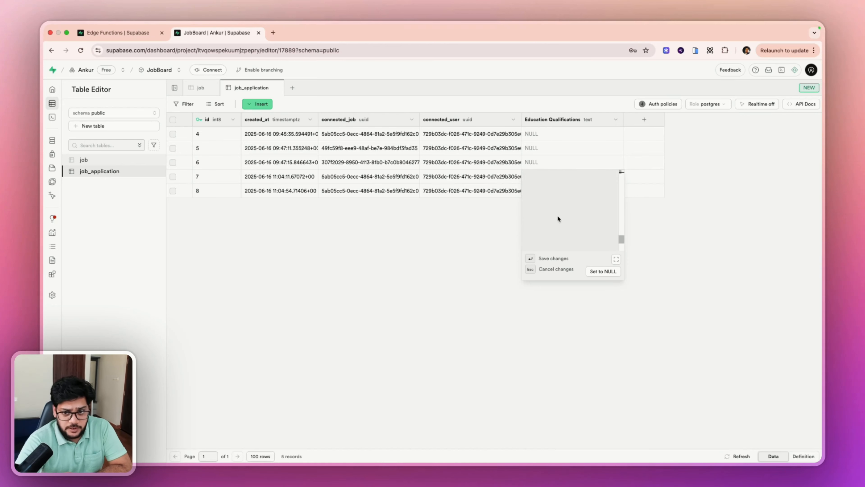
Check the Education Qualifications text stored in row 8 of the job_application table and close the cell without editing it
left_click(570, 191)
double_click(570, 194)
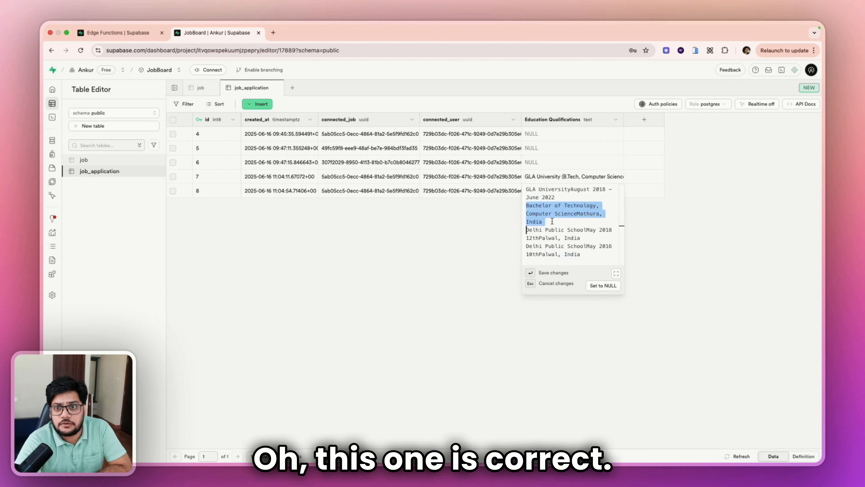
left_click(493, 241)
left_click(550, 191)
double_click(549, 189)
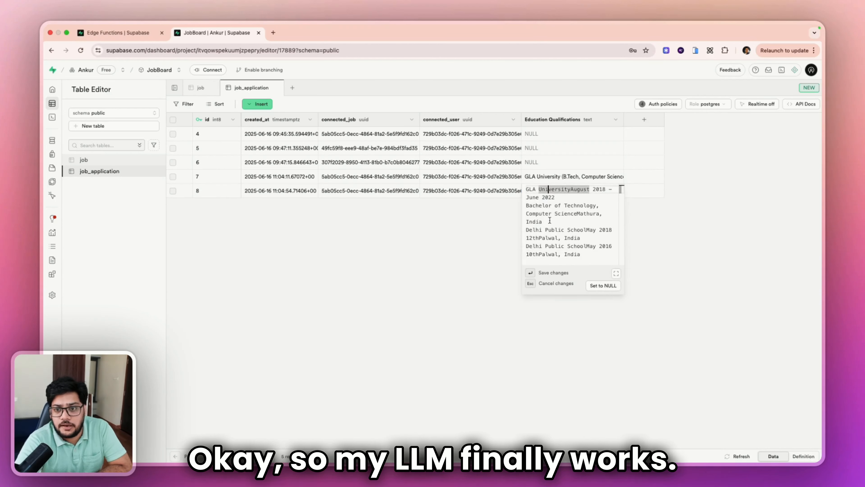
key("super+a")
left_click(476, 246)
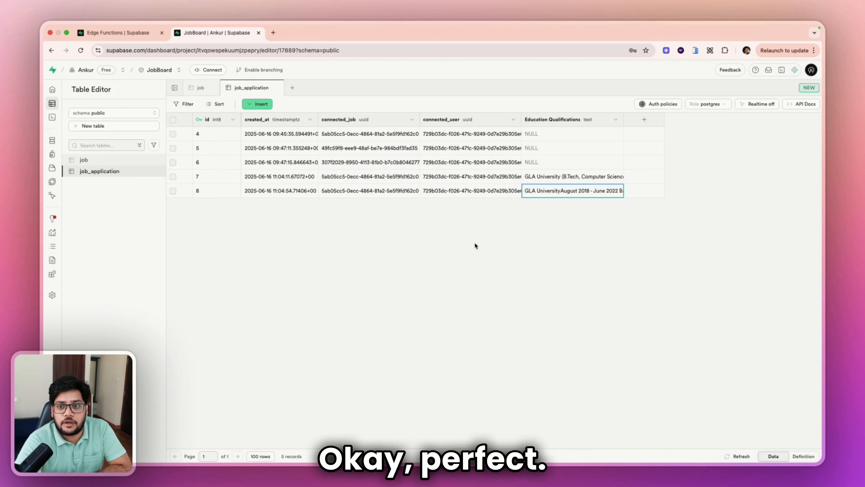